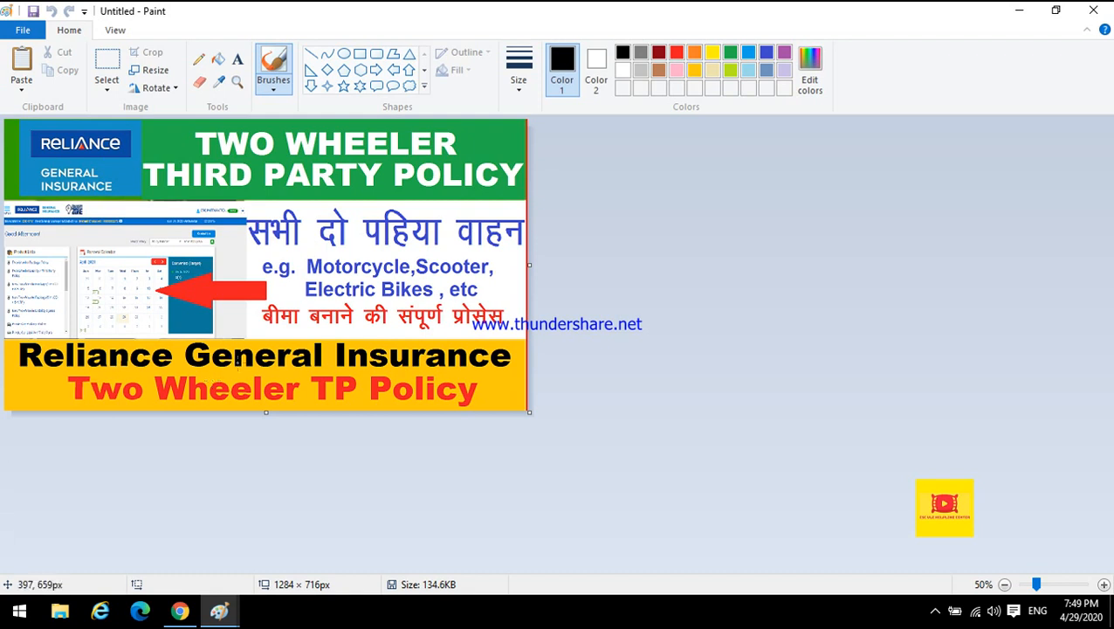
Switch to the Paint window holding the vehicle registration number image and select the number to view it.
{"action": "mouse_move", "coordinate": [220, 611]}
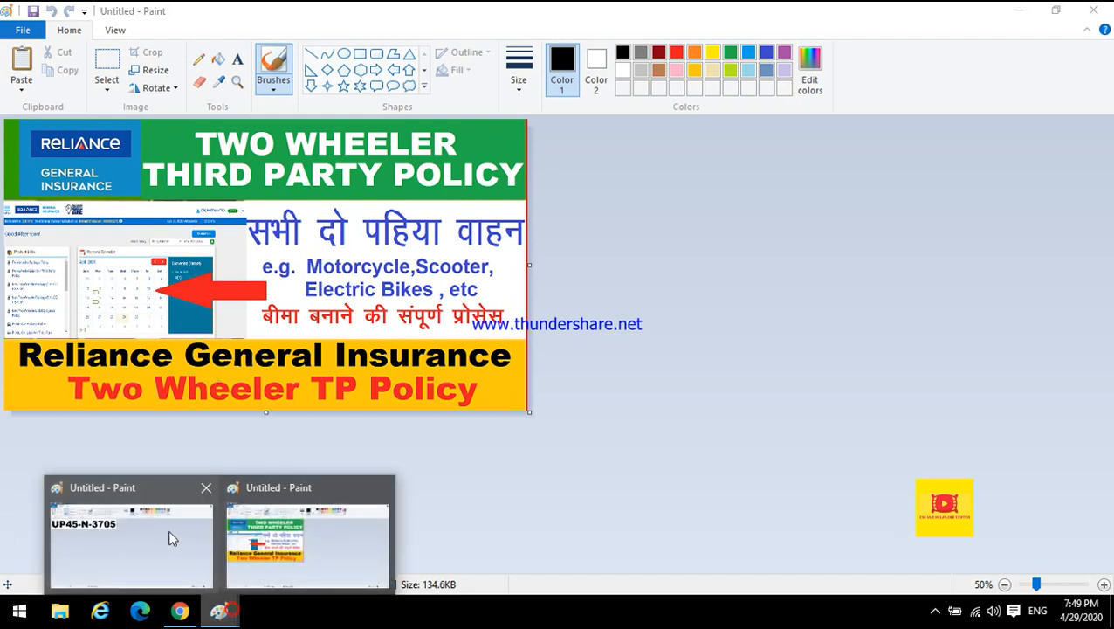
{"action": "left_click", "coordinate": [169, 532]}
{"action": "left_click", "coordinate": [111, 67]}
{"action": "left_click", "coordinate": [112, 67]}
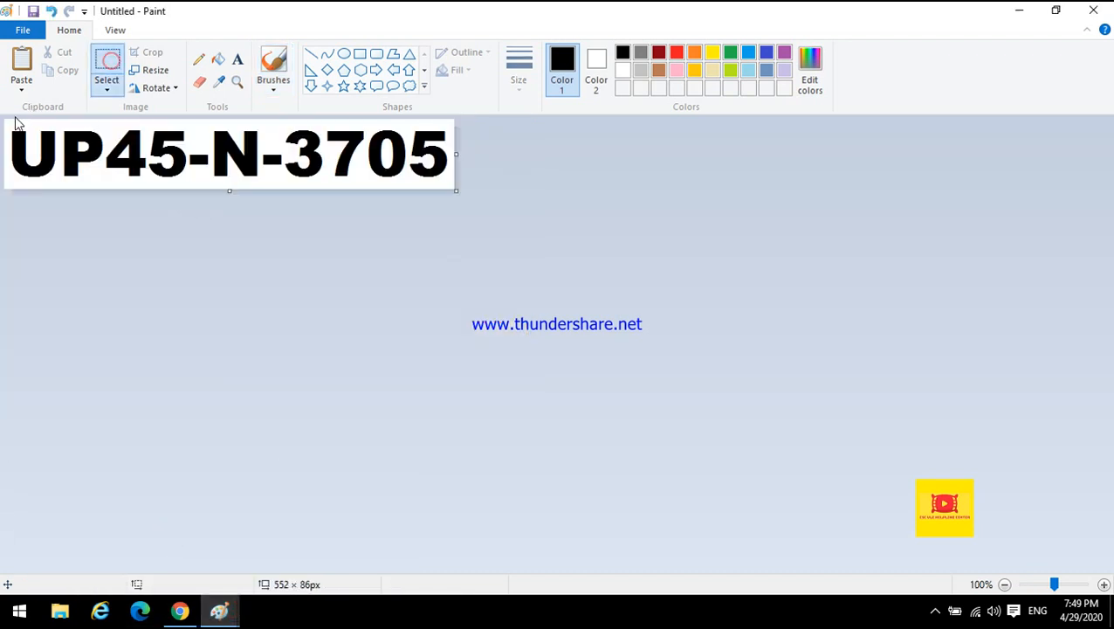
{"action": "left_click_drag", "start_coordinate": [7, 124], "coordinate": [454, 181]}
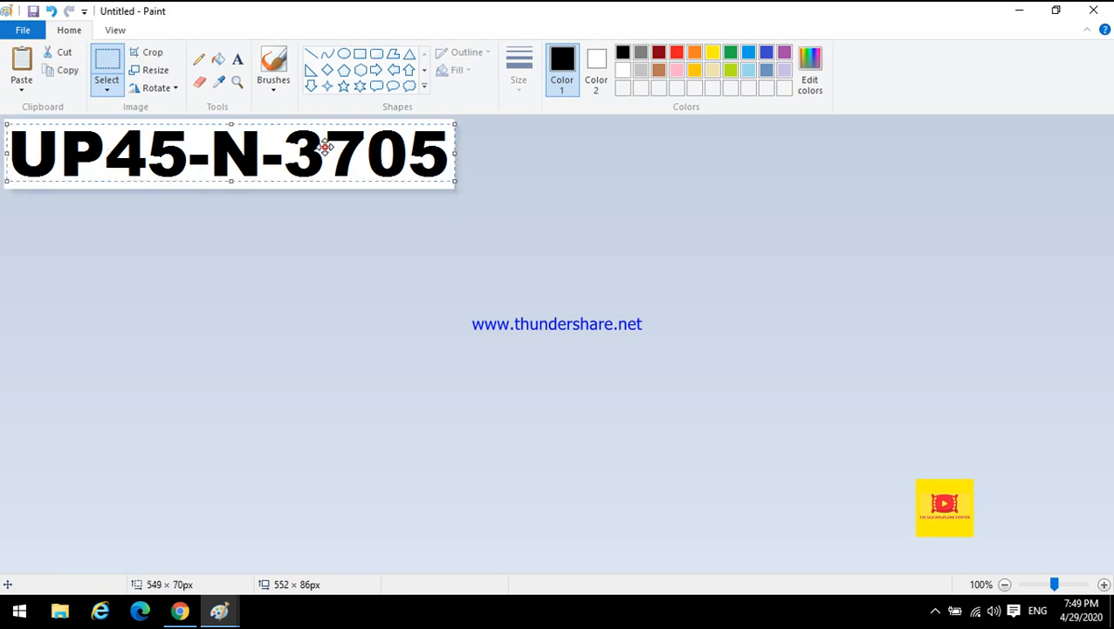
{"action": "left_click", "coordinate": [344, 210]}
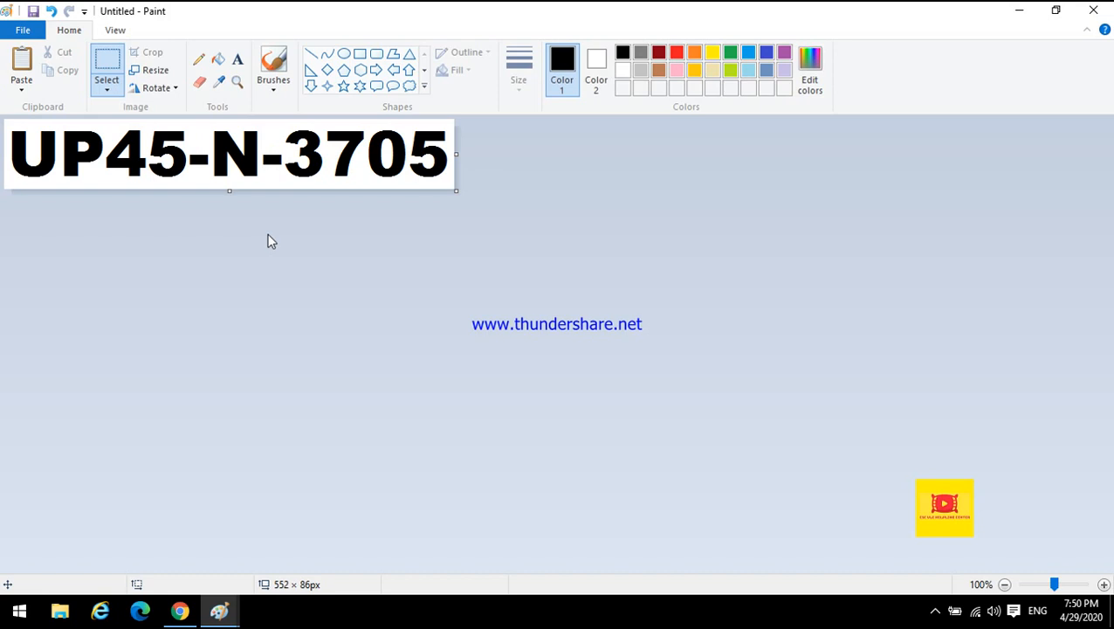
Switch to the browser, highlight the Digital Seva portal address, and open the Insurance services section.
{"action": "left_click", "coordinate": [181, 611]}
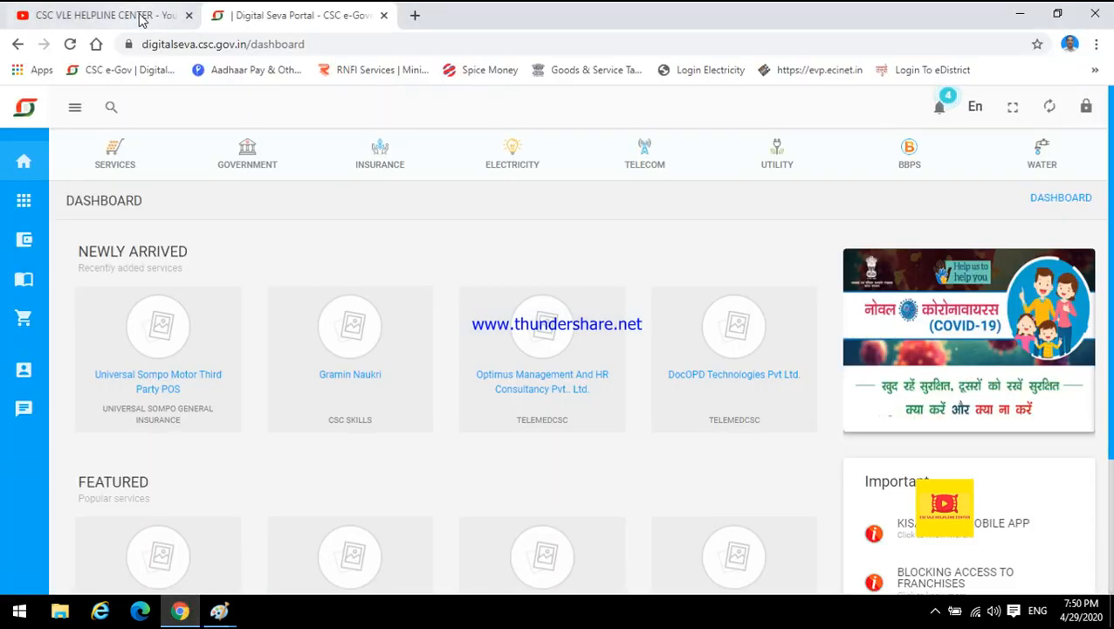
{"action": "left_click_drag", "start_coordinate": [143, 44], "coordinate": [313, 43]}
{"action": "left_click", "coordinate": [313, 44]}
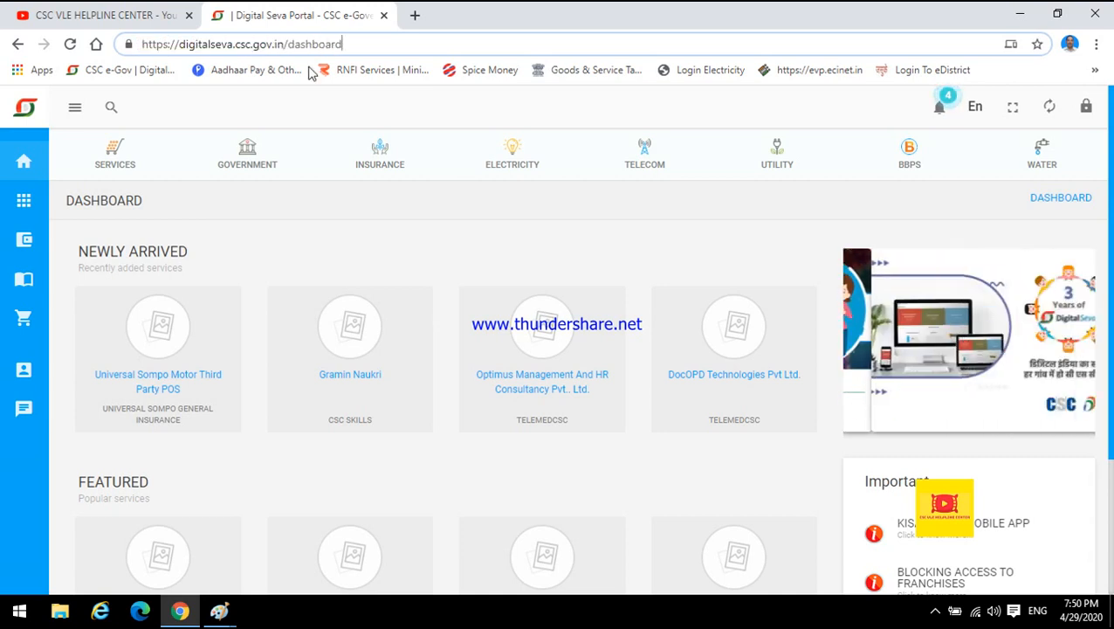
{"action": "left_click", "coordinate": [297, 211]}
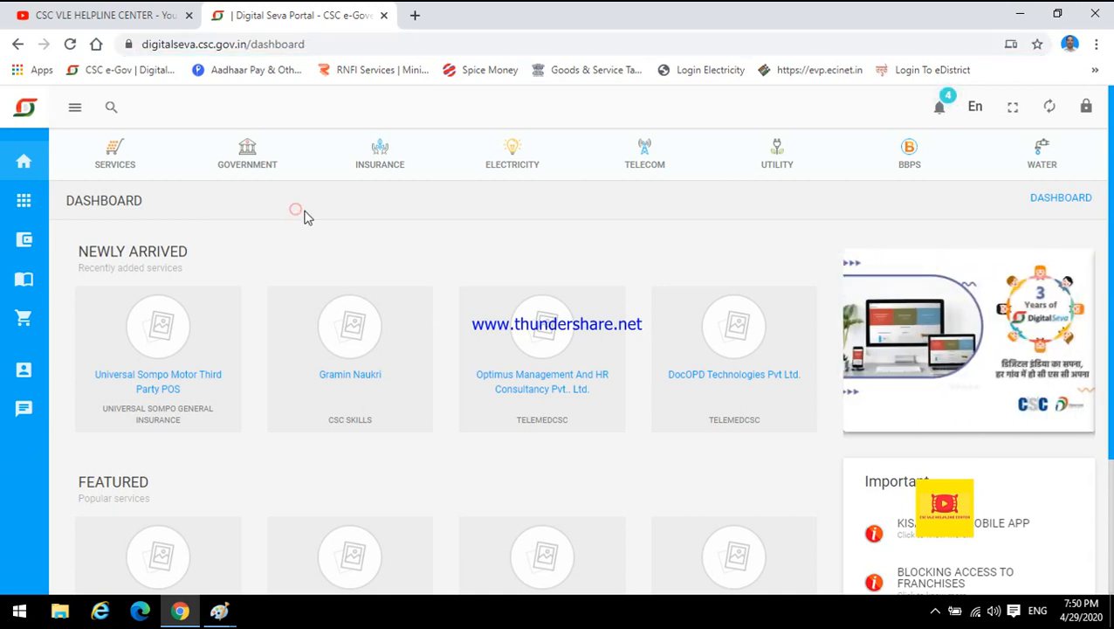
{"action": "left_click", "coordinate": [380, 154]}
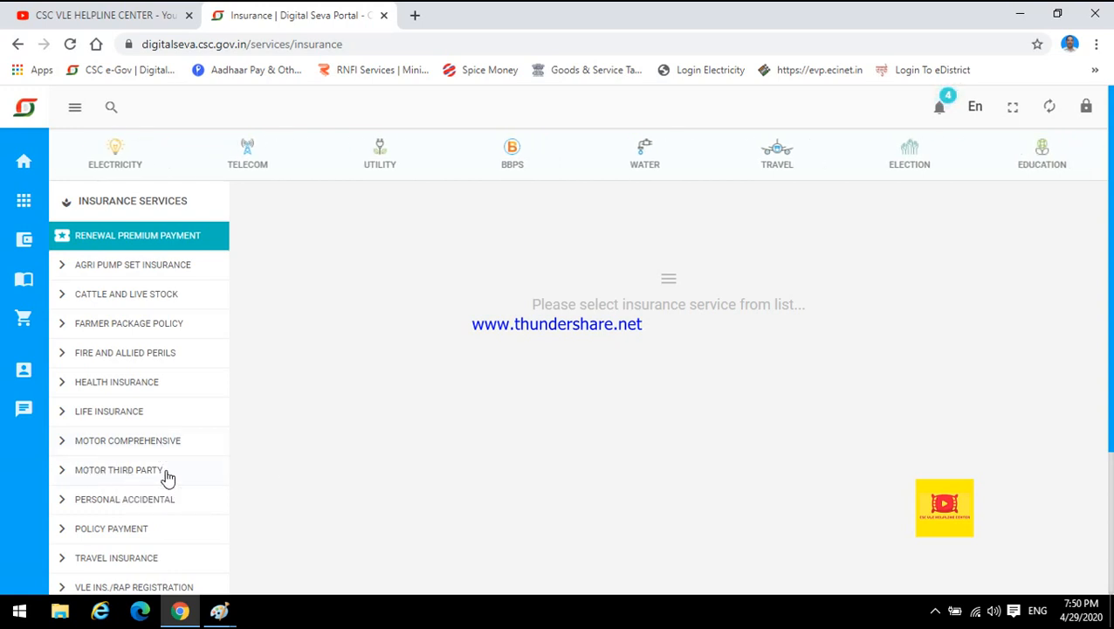
Open Motor Third Party services, launch Reliance Motor Third Party, and log in with Digital Seva Connect.
{"action": "left_click", "coordinate": [107, 476]}
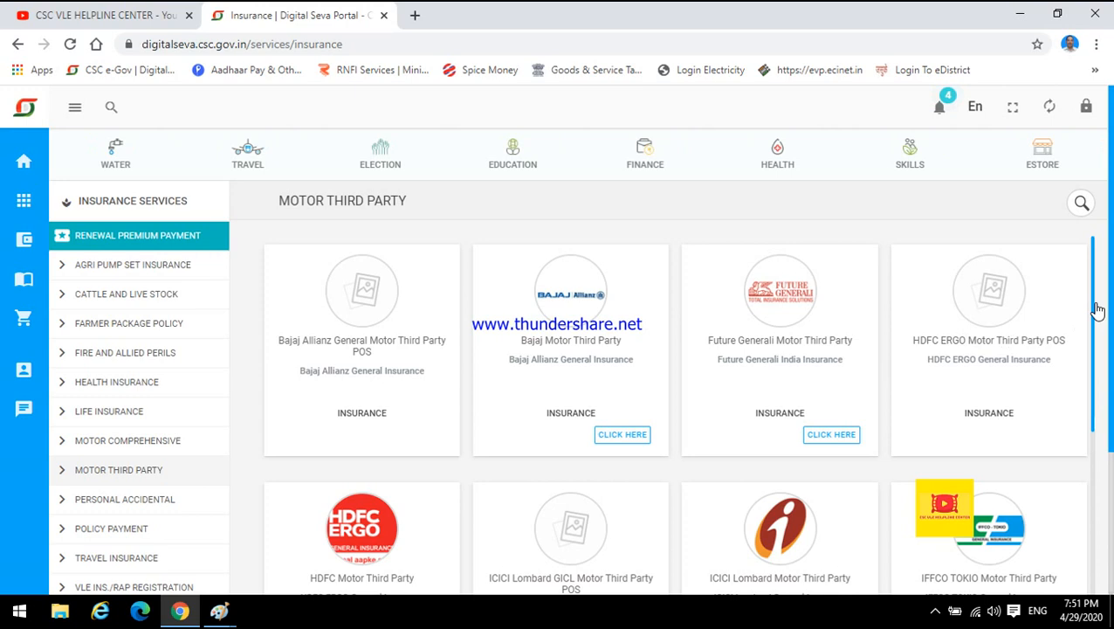
{"action": "left_click_drag", "start_coordinate": [1097, 312], "coordinate": [1072, 565]}
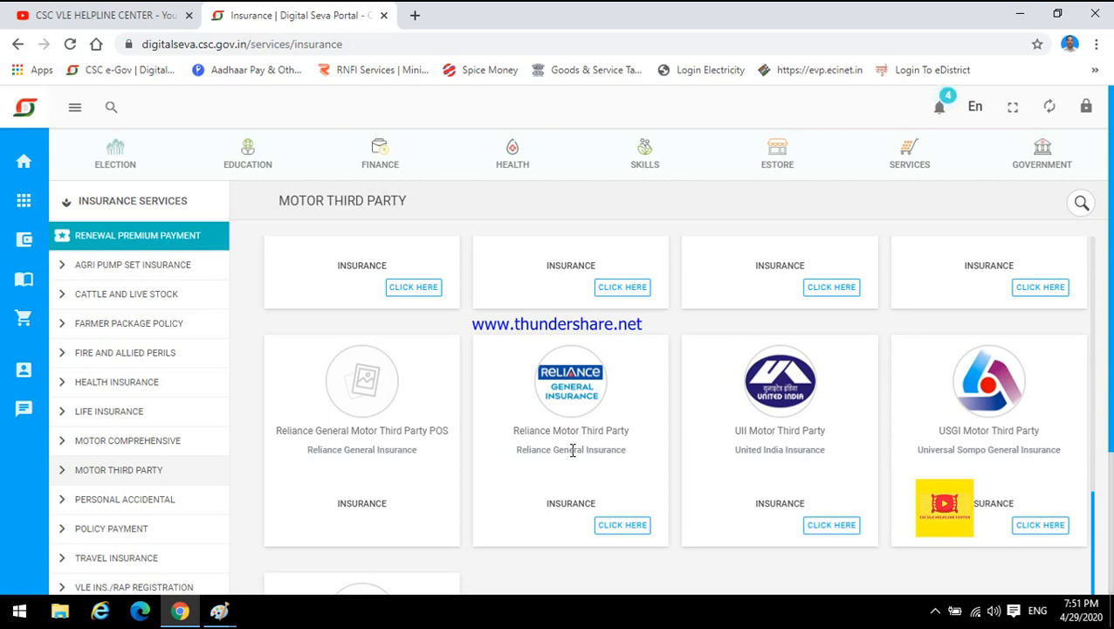
{"action": "left_click", "coordinate": [610, 530]}
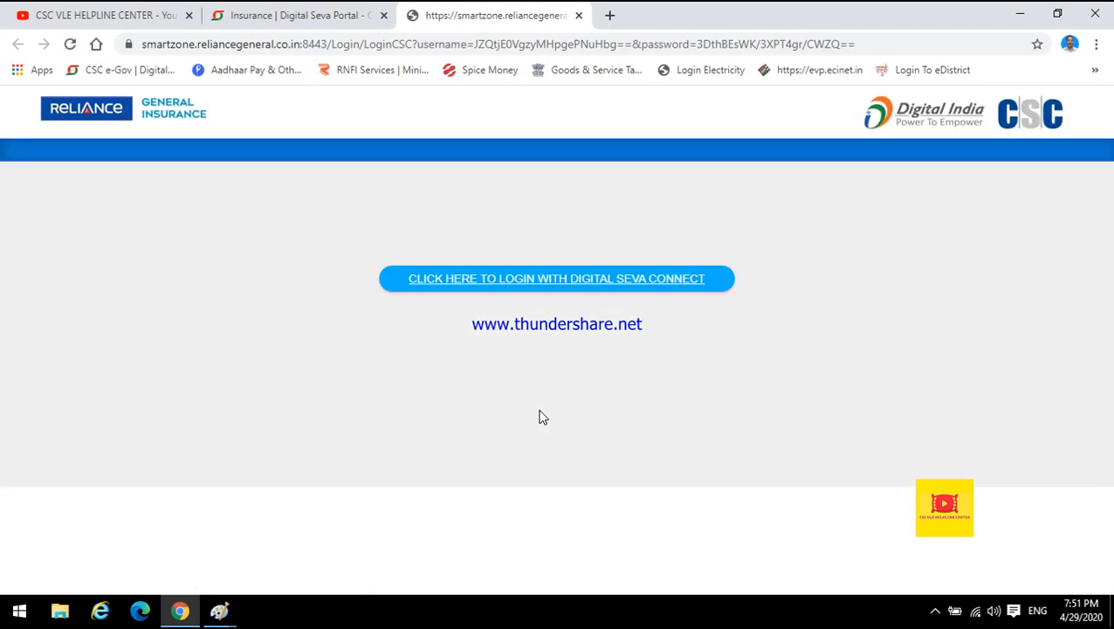
{"action": "left_click", "coordinate": [546, 282]}
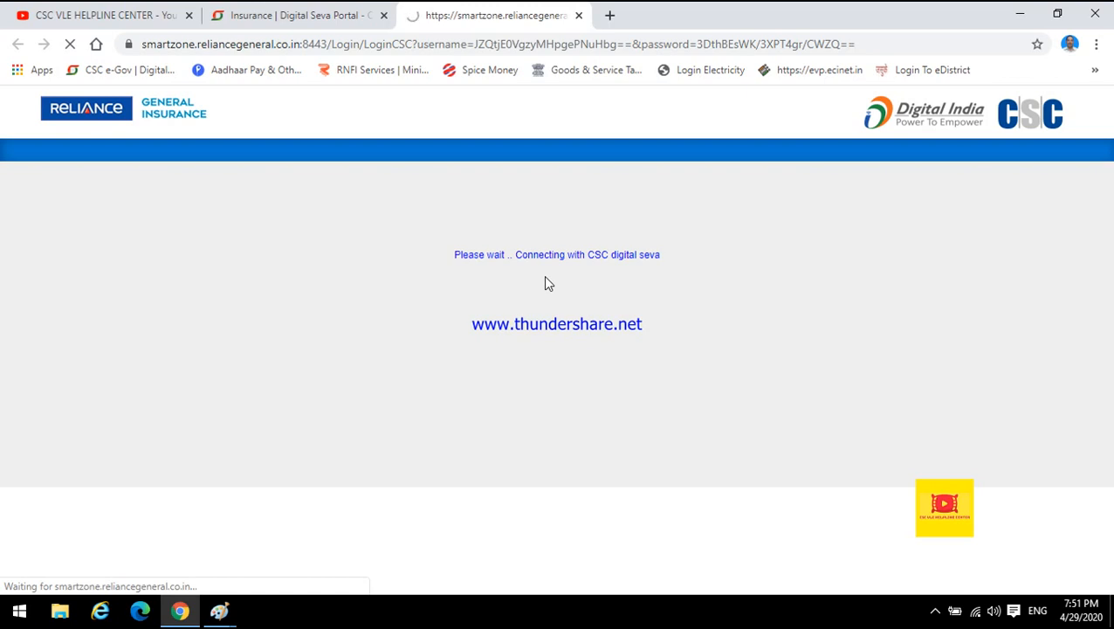
Minimize the browser and Paint, then open the 323 screenshot from the desktop in Paint and maximize it.
{"action": "left_click", "coordinate": [1019, 15]}
{"action": "left_click", "coordinate": [1019, 10]}
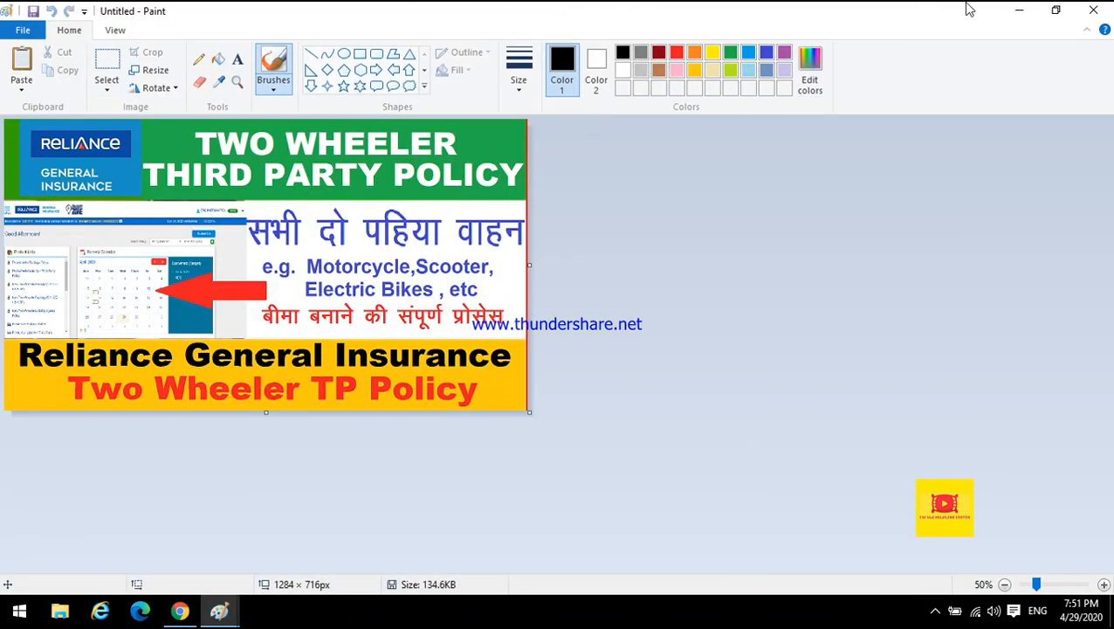
{"action": "left_click", "coordinate": [1013, 8]}
{"action": "double_click", "coordinate": [218, 208]}
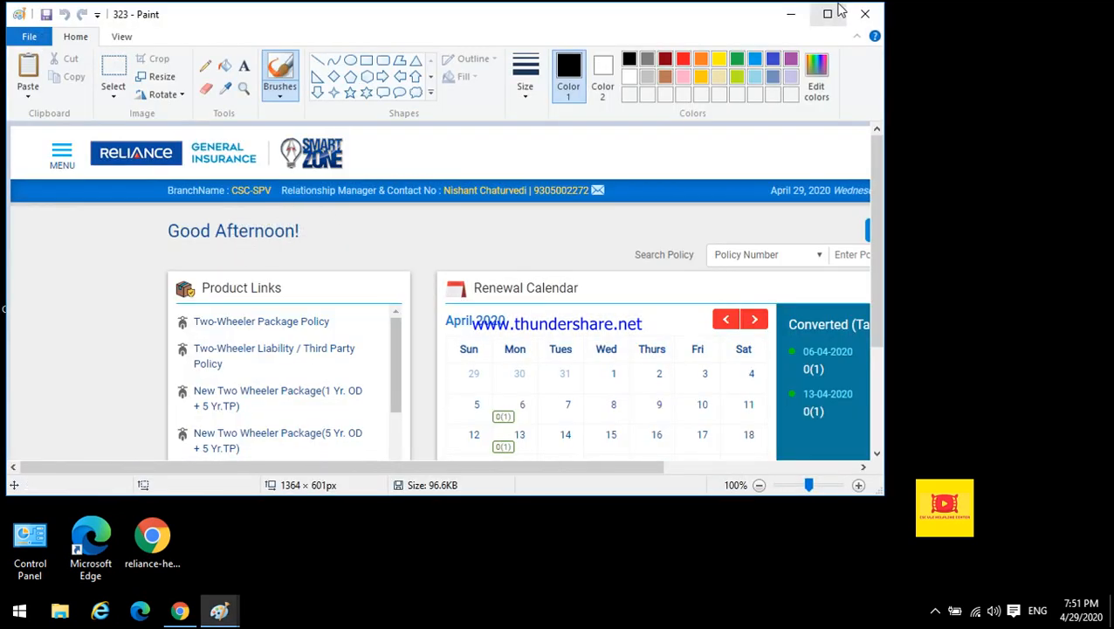
{"action": "double_click", "coordinate": [821, 14]}
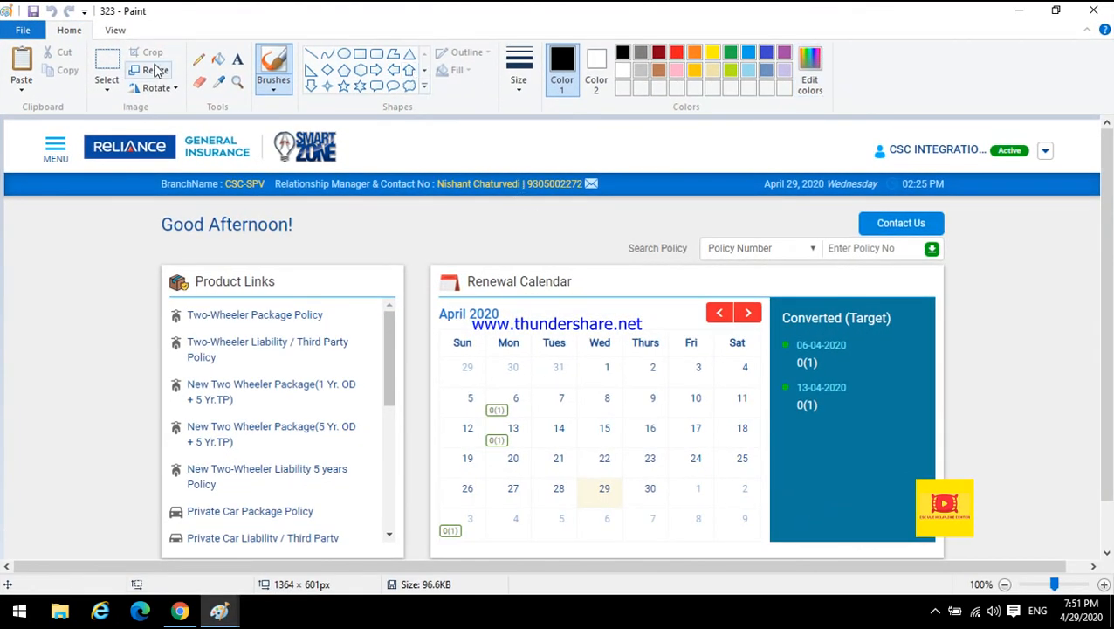
{"action": "left_click", "coordinate": [107, 70]}
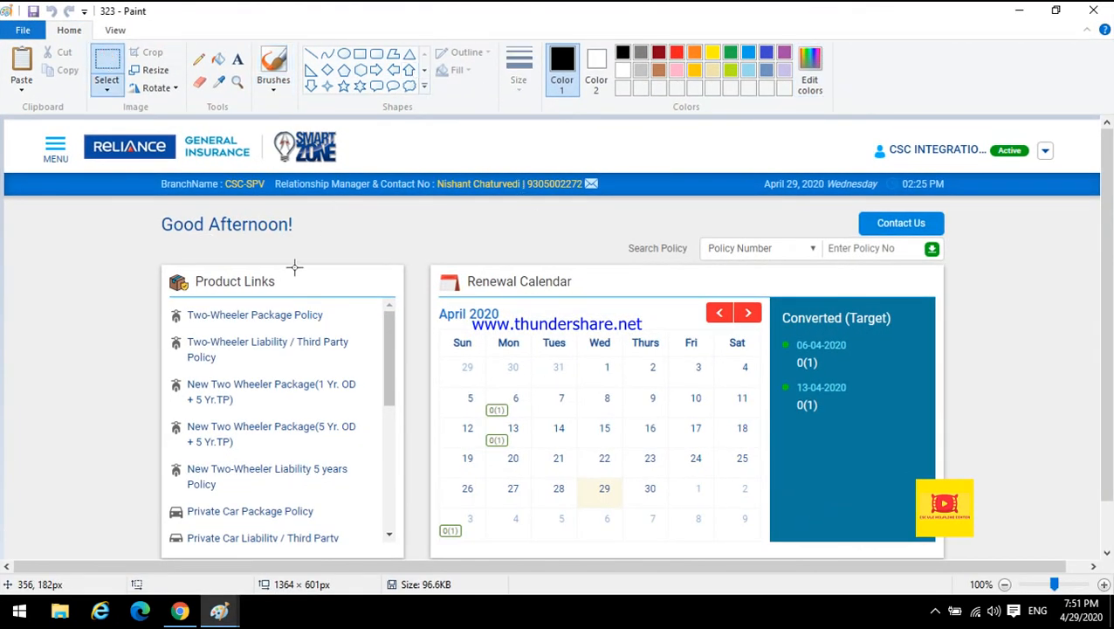
{"action": "left_click_drag", "start_coordinate": [149, 256], "coordinate": [409, 566]}
{"action": "left_click", "coordinate": [106, 291]}
Draw a red rectangle around the Two-Wheeler Liability / Third Party Policy link in the screenshot.
{"action": "left_click", "coordinate": [359, 53]}
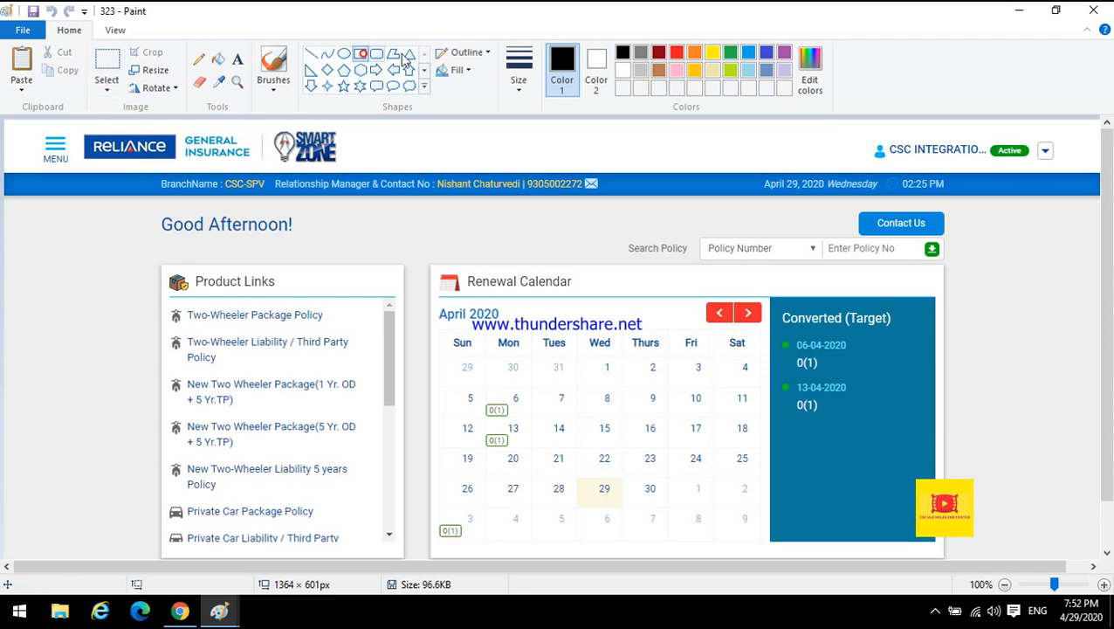
{"action": "left_click", "coordinate": [675, 52]}
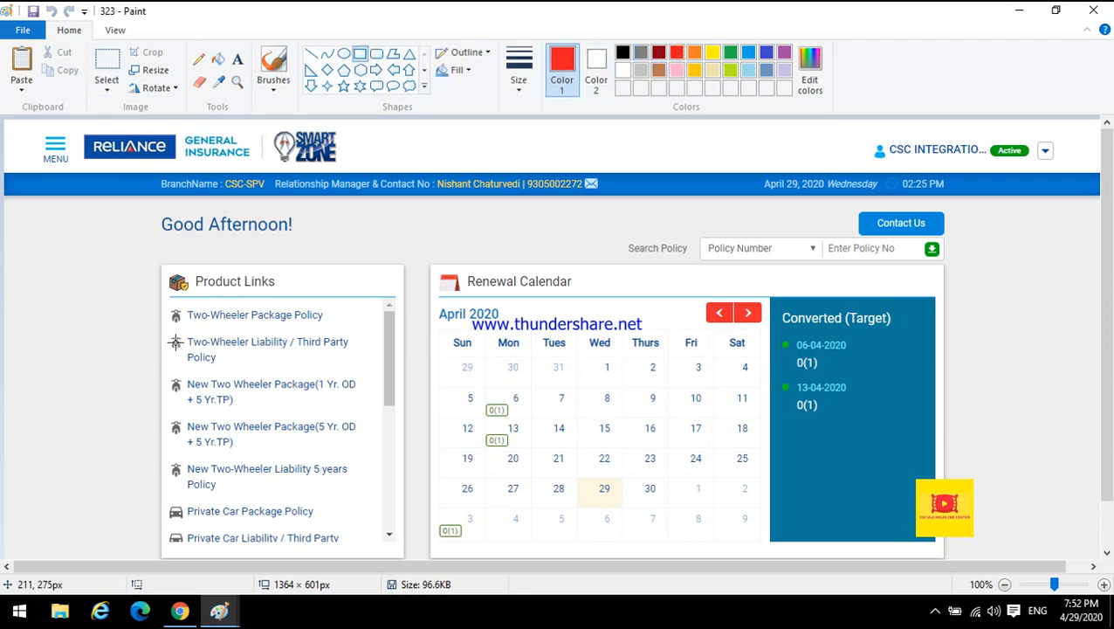
{"action": "left_click_drag", "start_coordinate": [165, 329], "coordinate": [206, 358]}
{"action": "left_click_drag", "start_coordinate": [301, 380], "coordinate": [362, 368]}
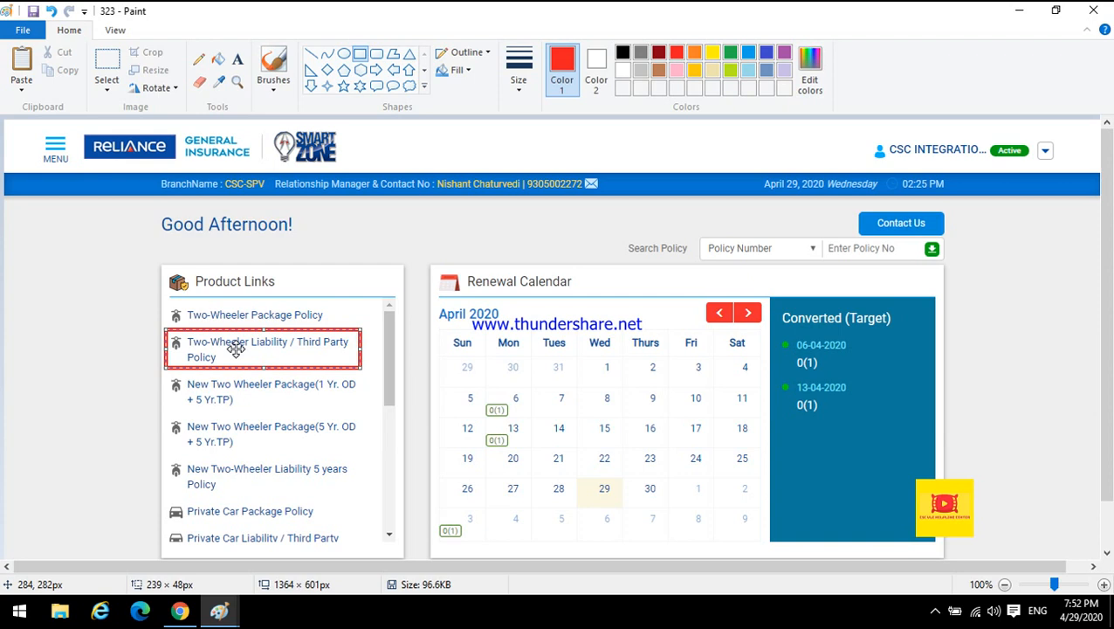
Return to the browser and open Two-Wheeler Liability / Third Party Policy from the product links.
{"action": "left_click", "coordinate": [180, 611]}
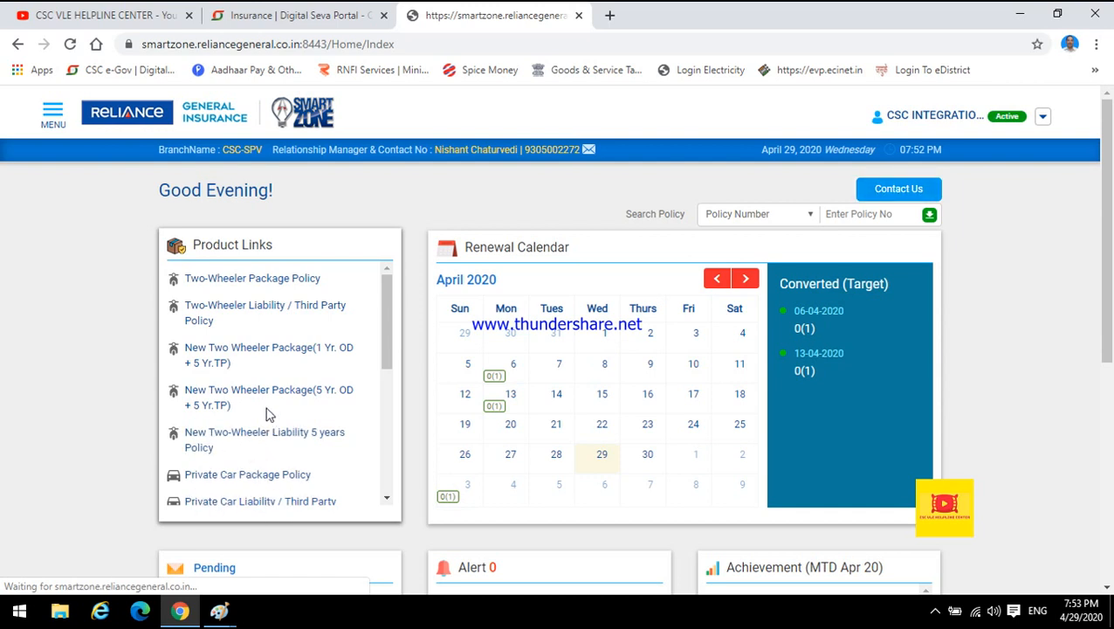
{"action": "left_click_drag", "start_coordinate": [385, 348], "coordinate": [394, 291]}
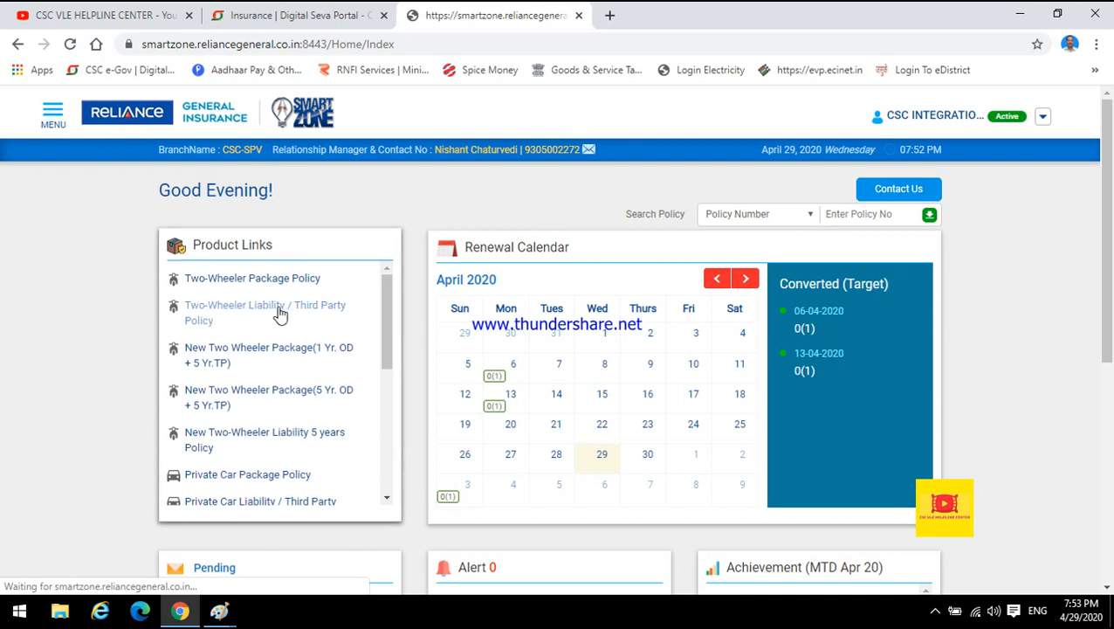
{"action": "left_click", "coordinate": [214, 308]}
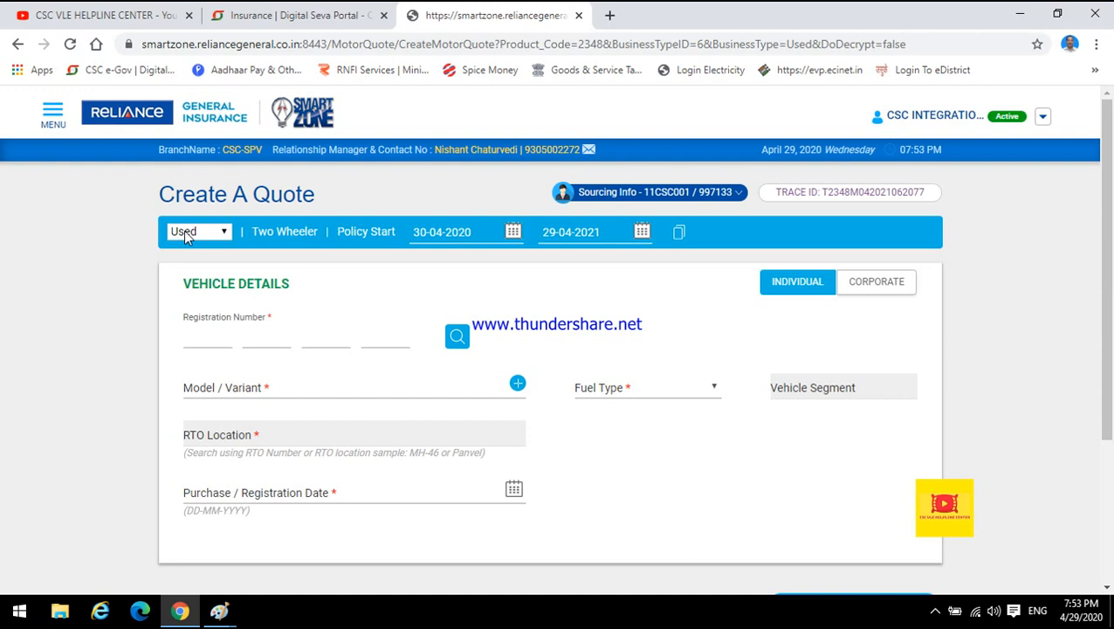
Choose Used as the quote's business type and highlight the Policy Start label.
{"action": "left_click", "coordinate": [221, 234]}
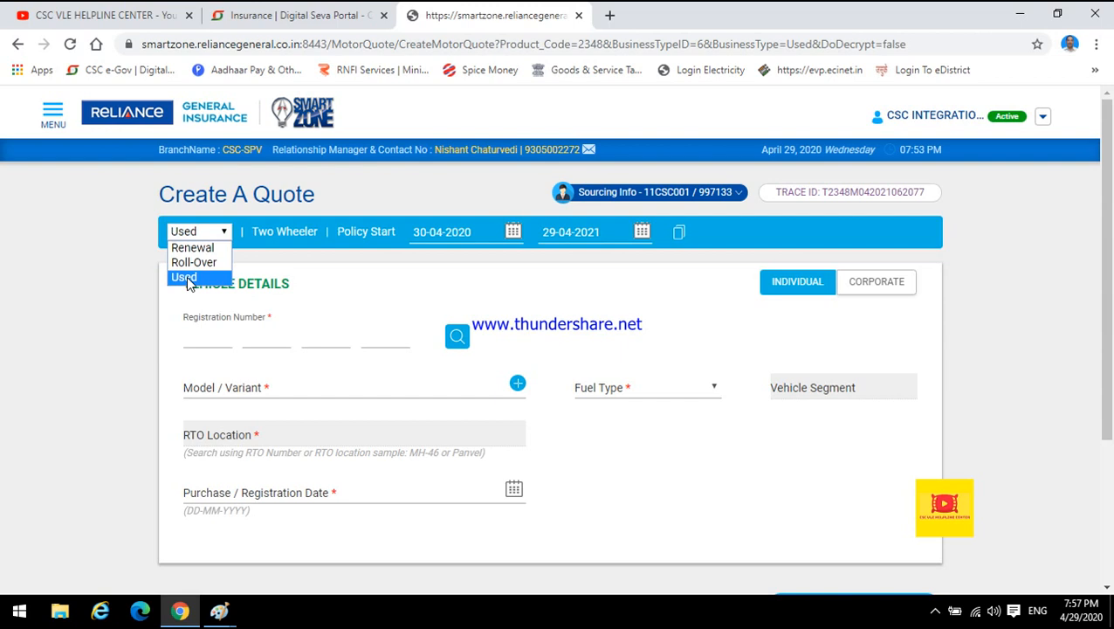
{"action": "left_click", "coordinate": [185, 278]}
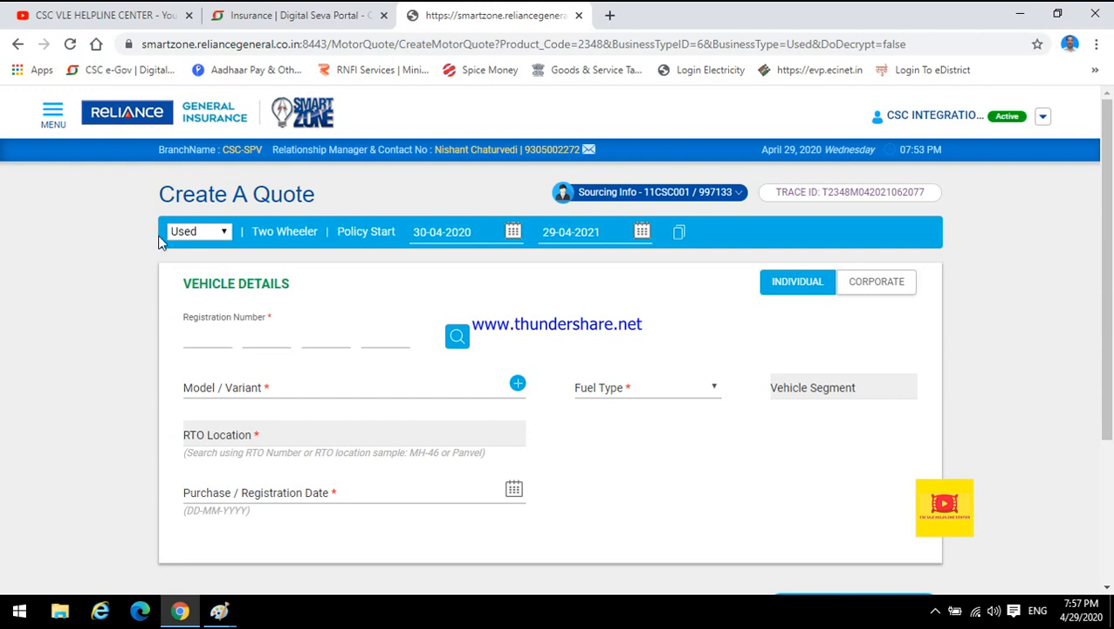
{"action": "left_click_drag", "start_coordinate": [337, 231], "coordinate": [397, 232]}
{"action": "left_click", "coordinate": [370, 266]}
Set the policy start date to 02-05-2020 using the calendar picker.
{"action": "left_click", "coordinate": [513, 233]}
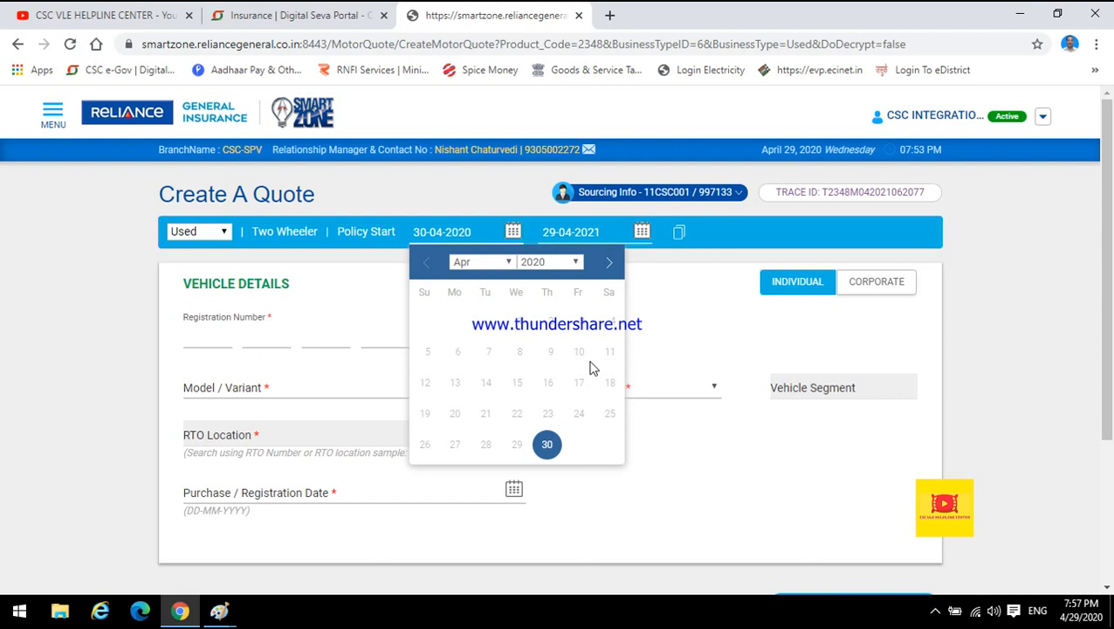
{"action": "left_click", "coordinate": [612, 265]}
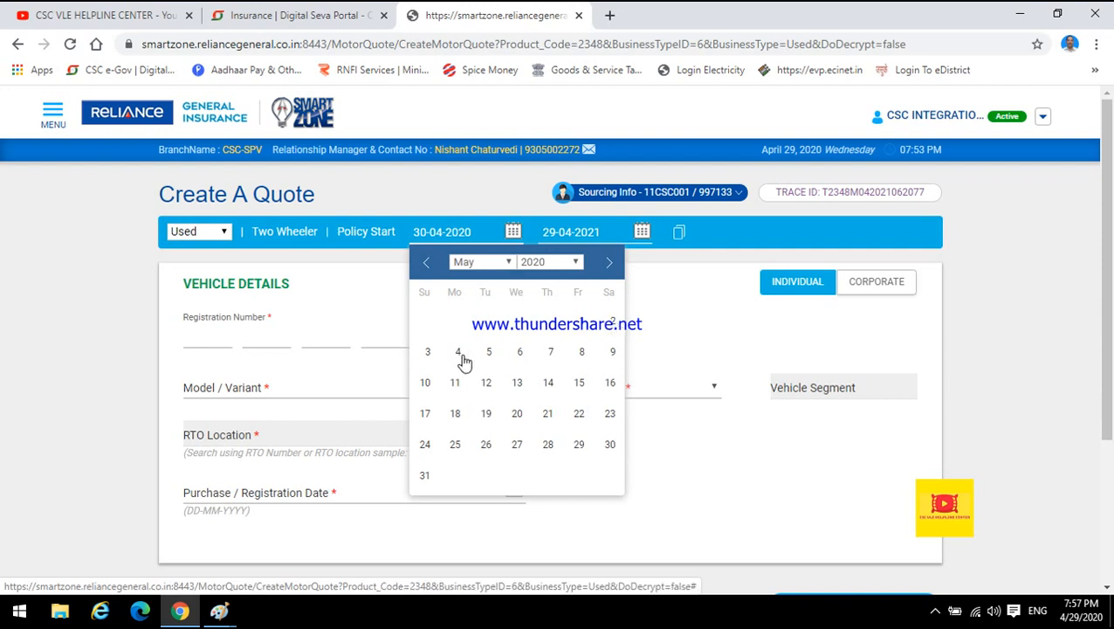
{"action": "left_click", "coordinate": [696, 317]}
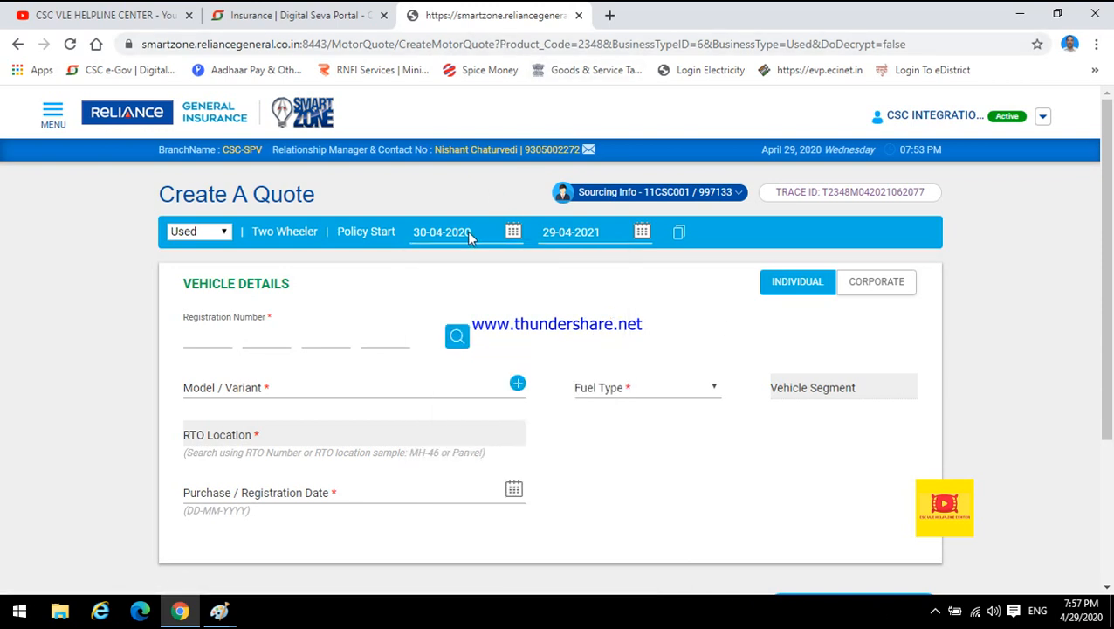
{"action": "left_click", "coordinate": [513, 232]}
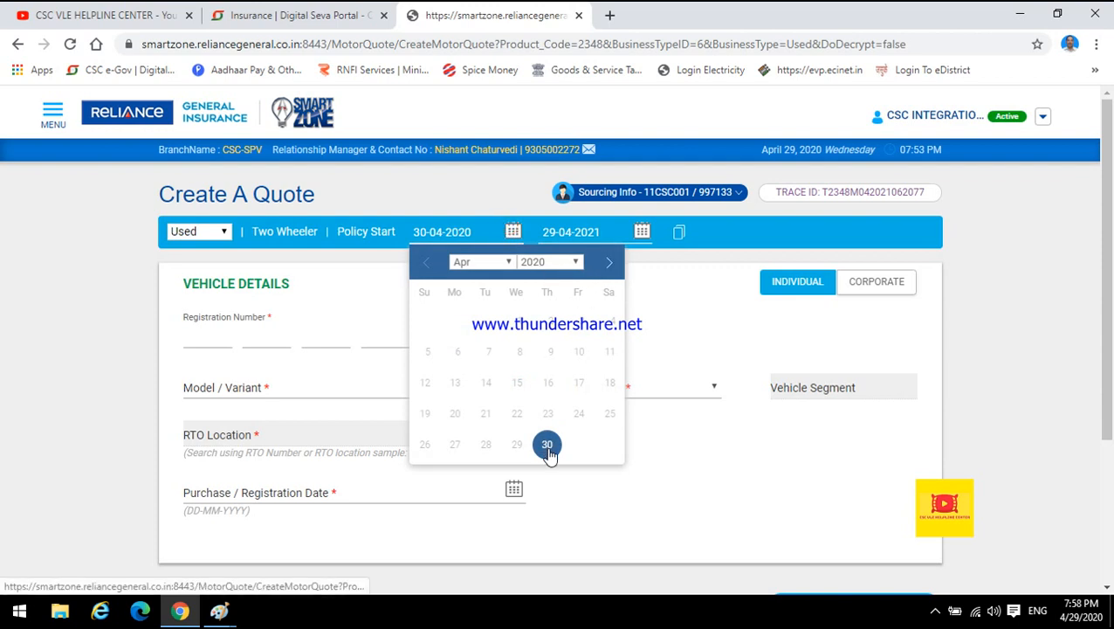
{"action": "left_click", "coordinate": [609, 263]}
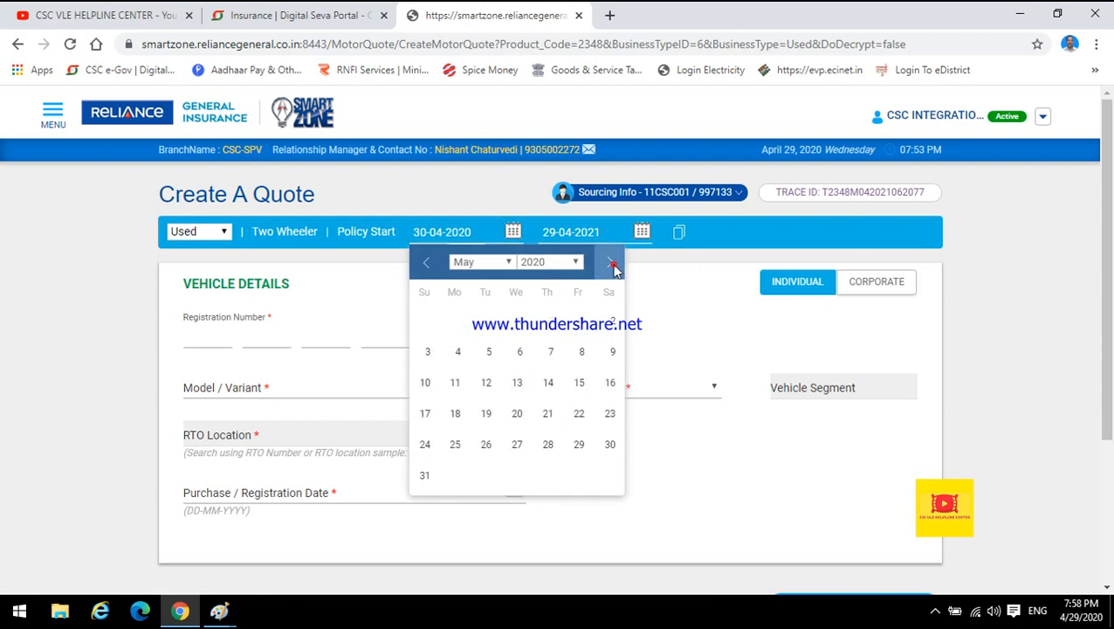
{"action": "left_click", "coordinate": [581, 323]}
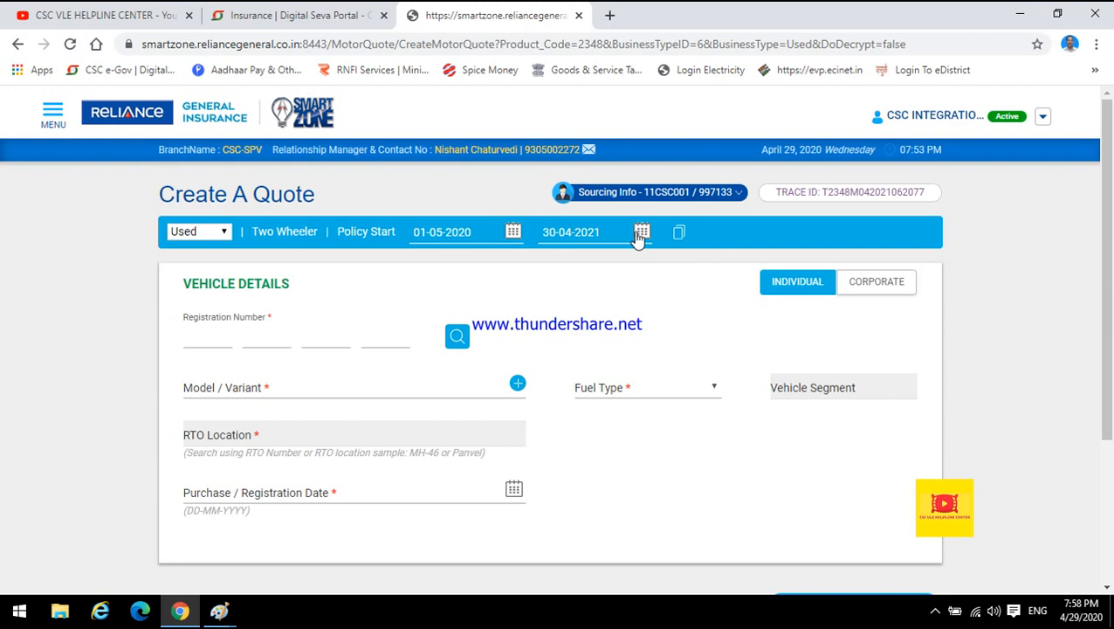
{"action": "left_click", "coordinate": [513, 232]}
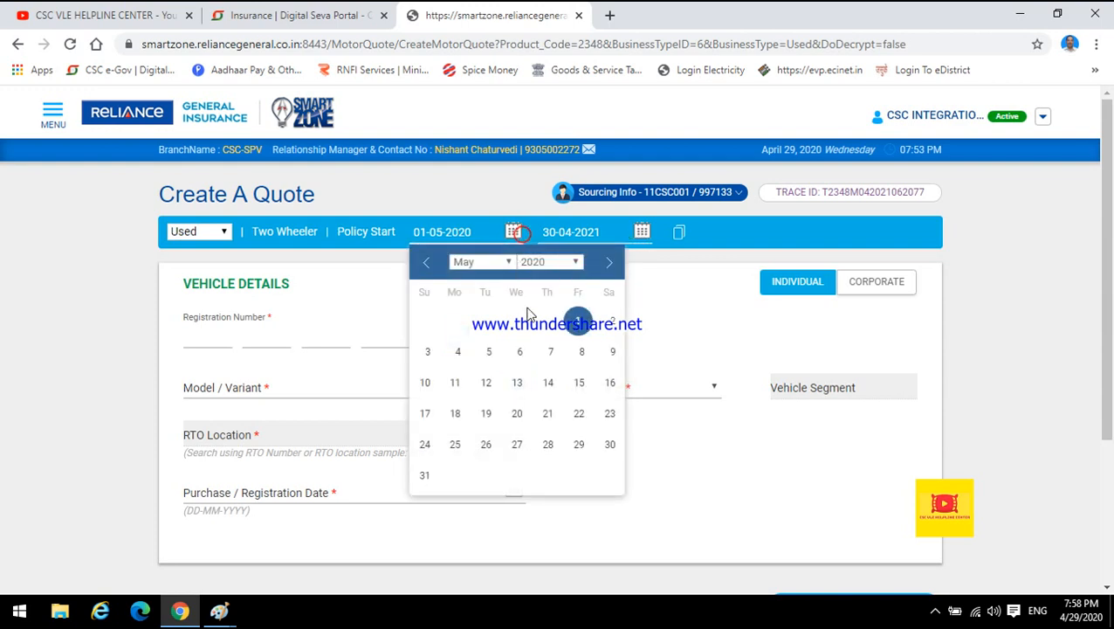
{"action": "left_click", "coordinate": [603, 327]}
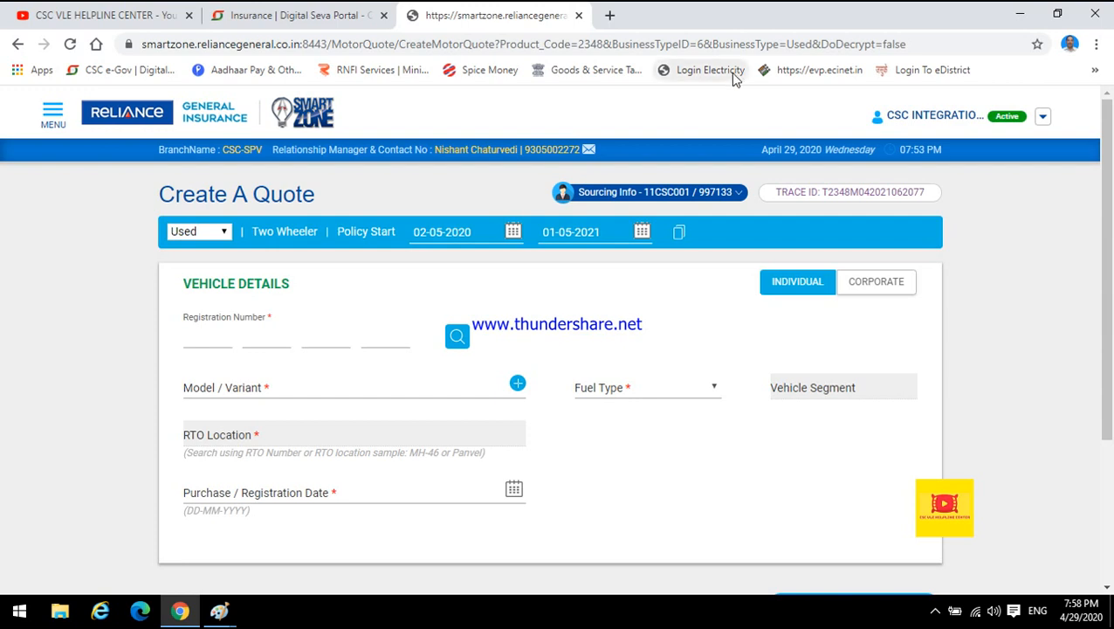
Keep Individual as the vehicle owner type and place the cursor in the registration number field.
{"action": "left_click", "coordinate": [882, 291]}
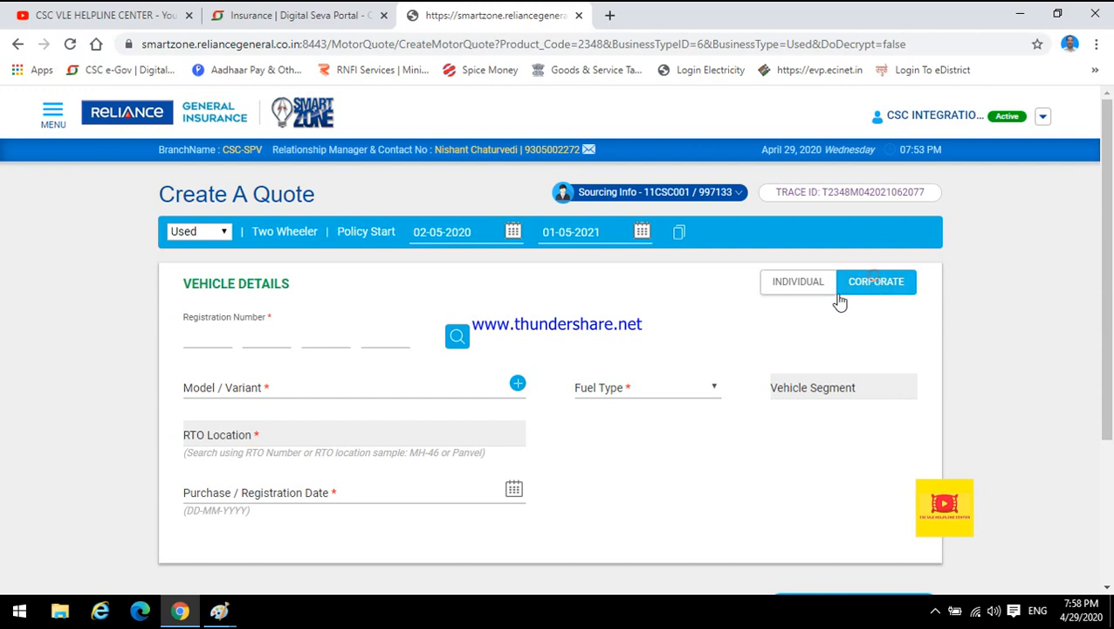
{"action": "left_click", "coordinate": [798, 284]}
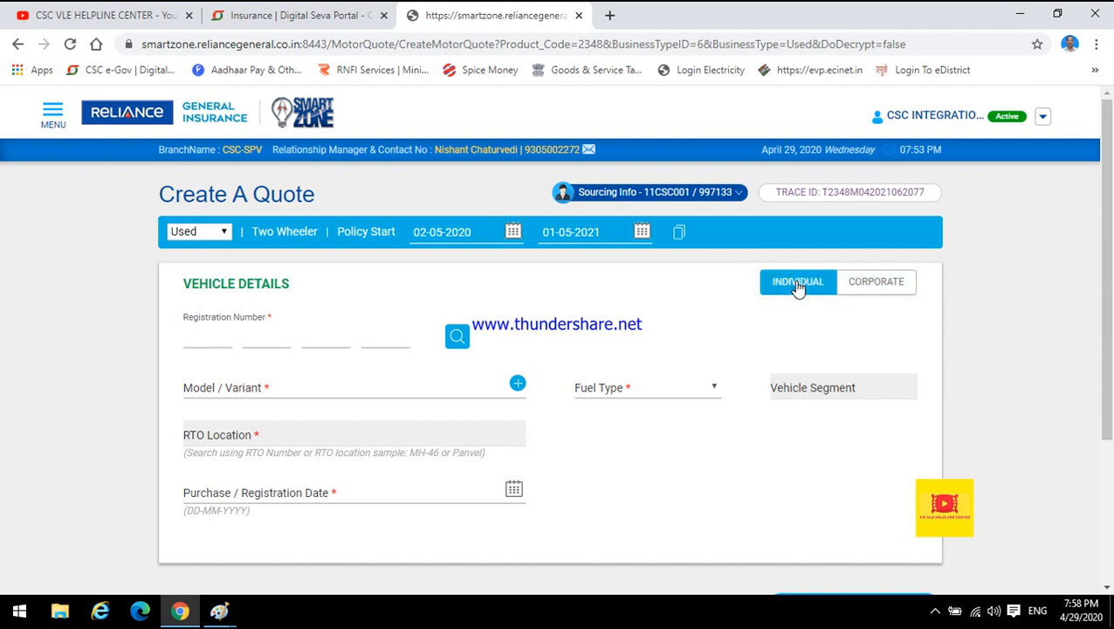
{"action": "left_click", "coordinate": [199, 334]}
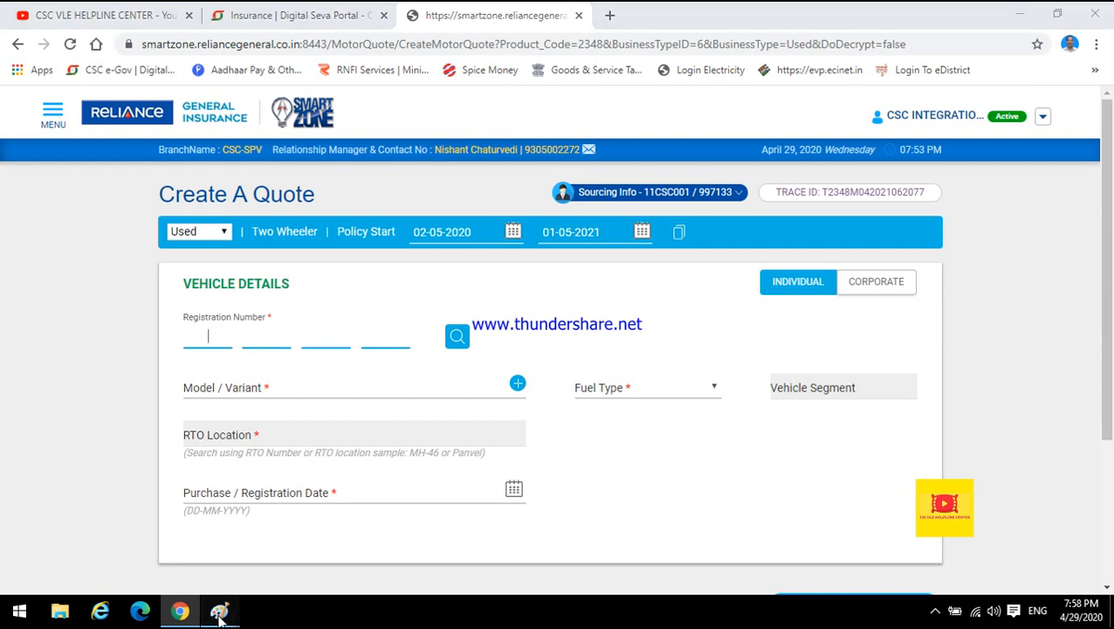
{"action": "mouse_move", "coordinate": [221, 612]}
{"action": "left_click", "coordinate": [116, 535]}
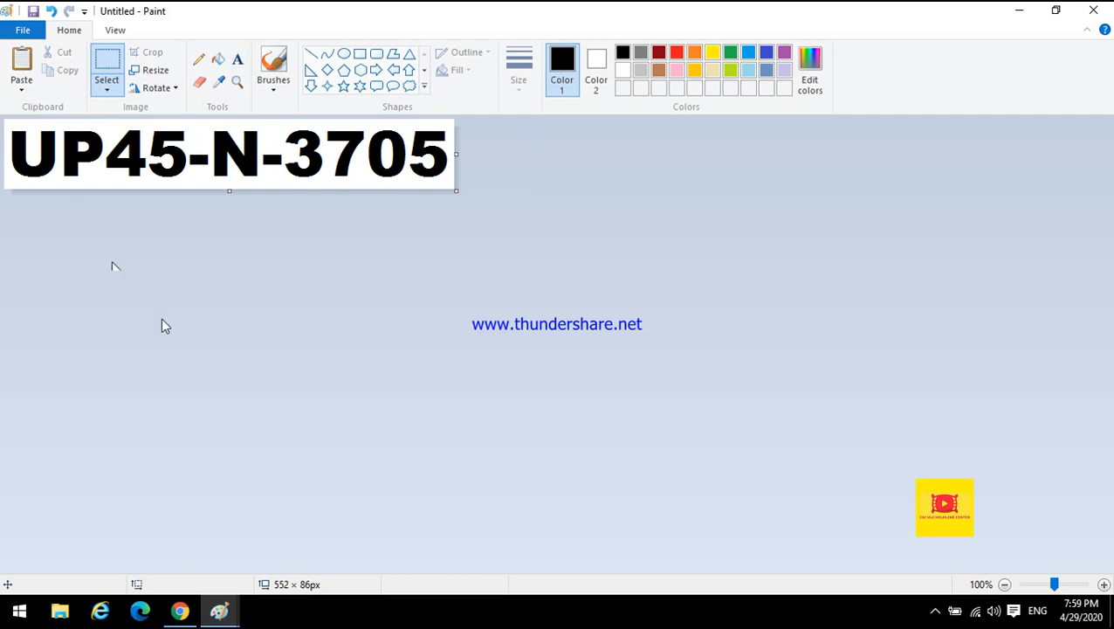
{"action": "mouse_move", "coordinate": [179, 610]}
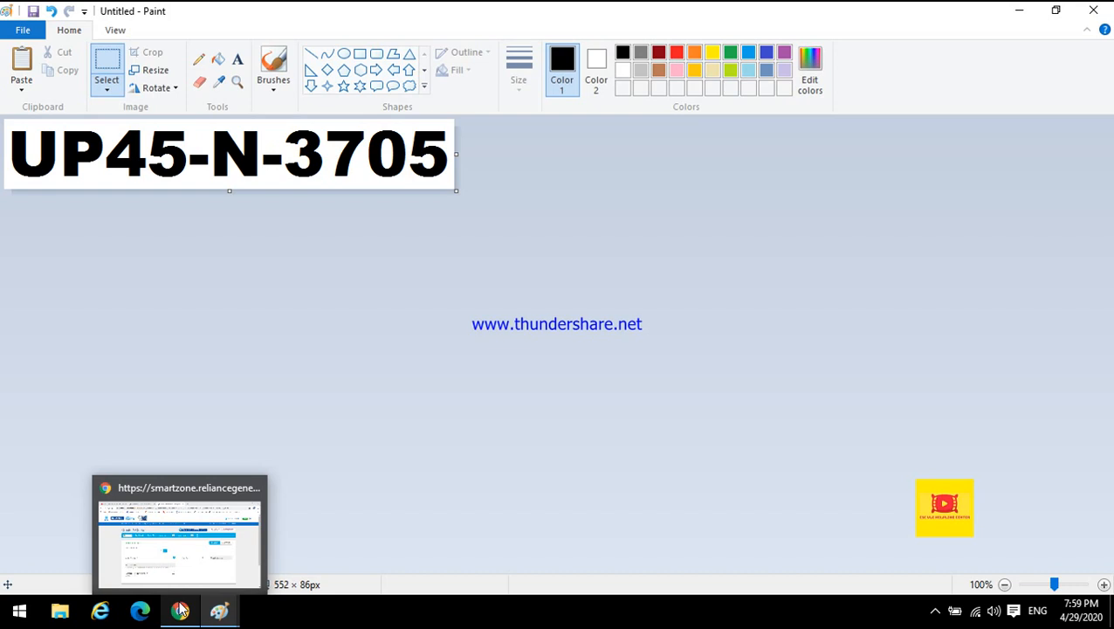
{"action": "left_click", "coordinate": [180, 610]}
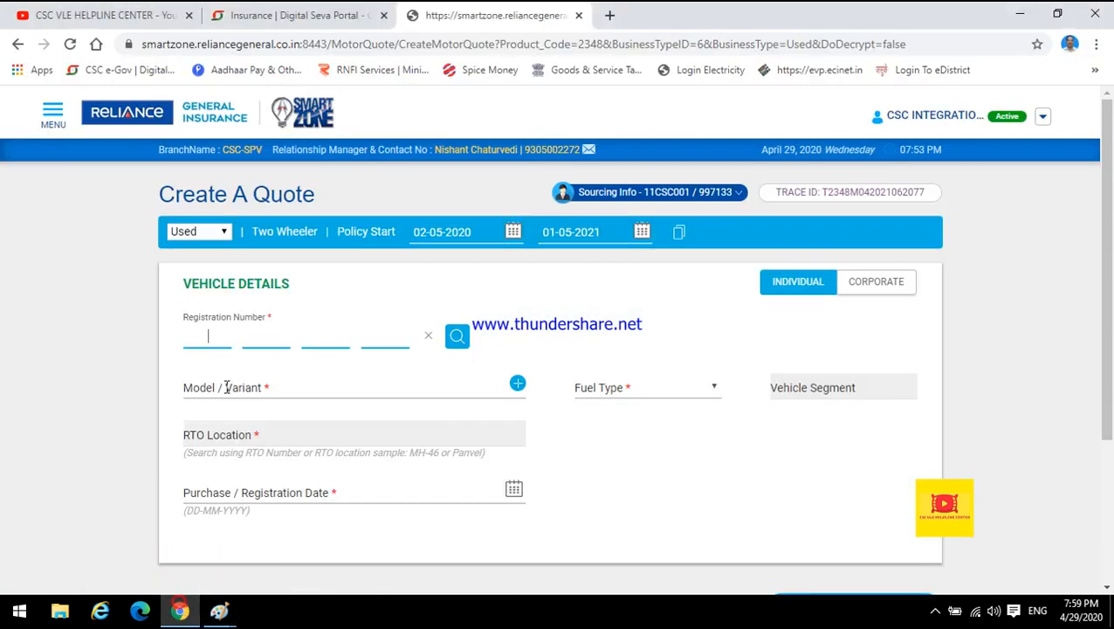
{"action": "left_click", "coordinate": [206, 330]}
{"action": "left_click", "coordinate": [259, 333]}
{"action": "left_click", "coordinate": [313, 335]}
{"action": "left_click", "coordinate": [381, 335]}
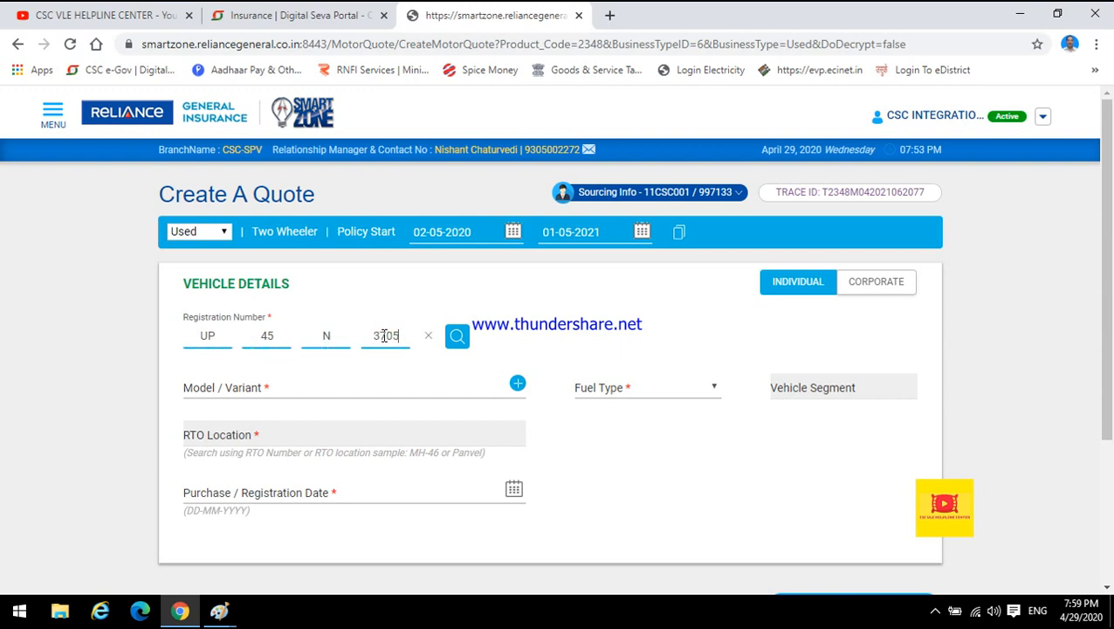
{"action": "left_click", "coordinate": [458, 338]}
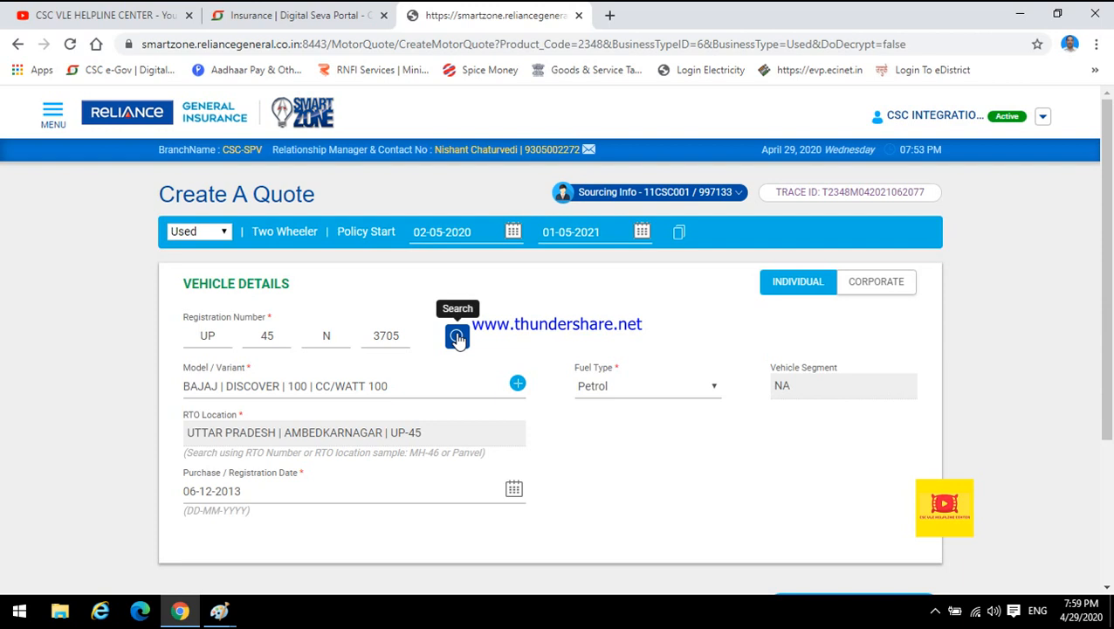
Clear the Model / Variant field and enter SUPER SPLENDOR as the model text.
{"action": "left_click", "coordinate": [457, 384]}
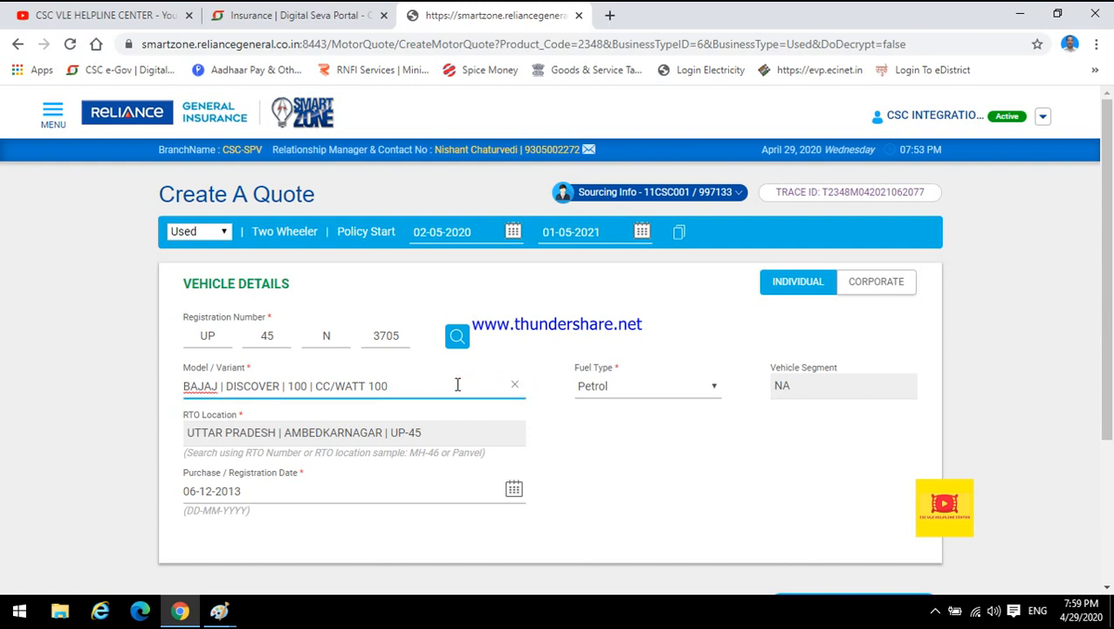
{"action": "left_click", "coordinate": [514, 385]}
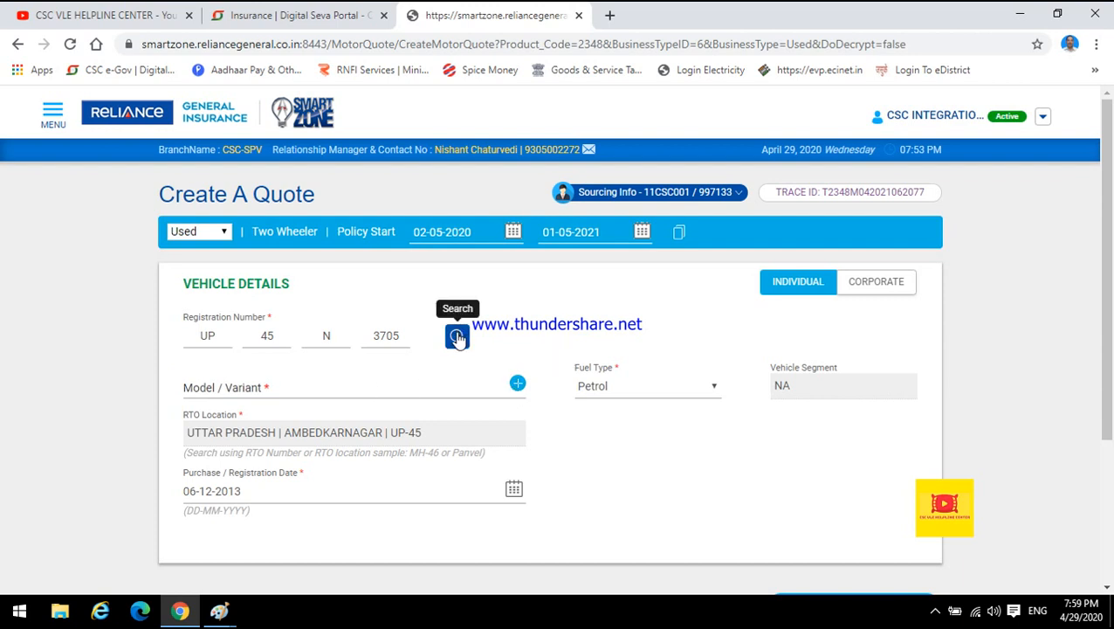
{"action": "left_click", "coordinate": [229, 386]}
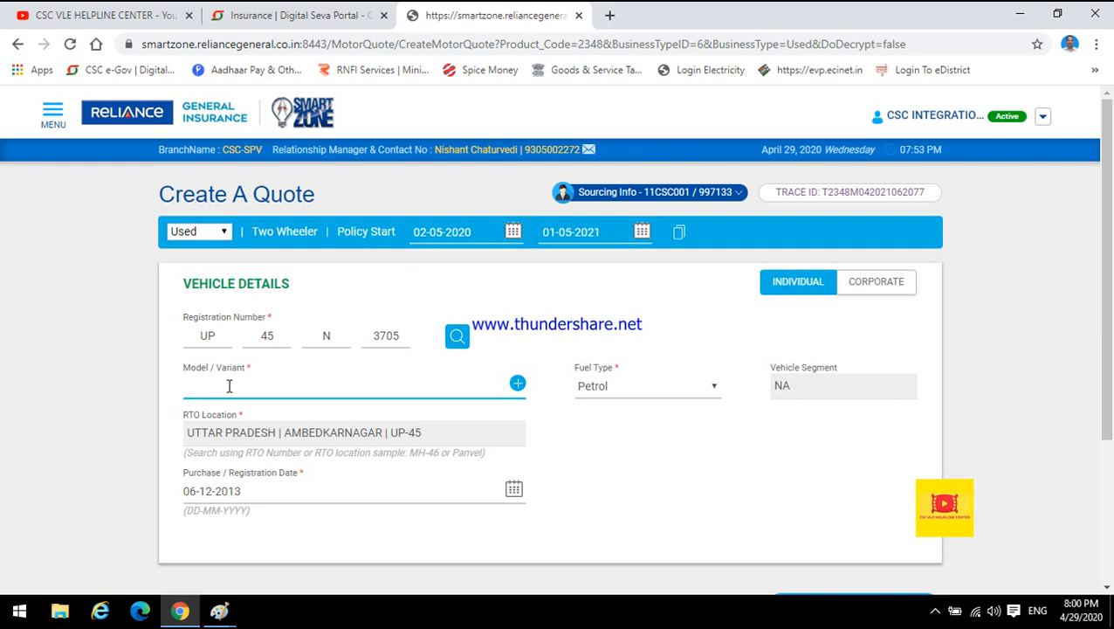
{"action": "left_click", "coordinate": [534, 351]}
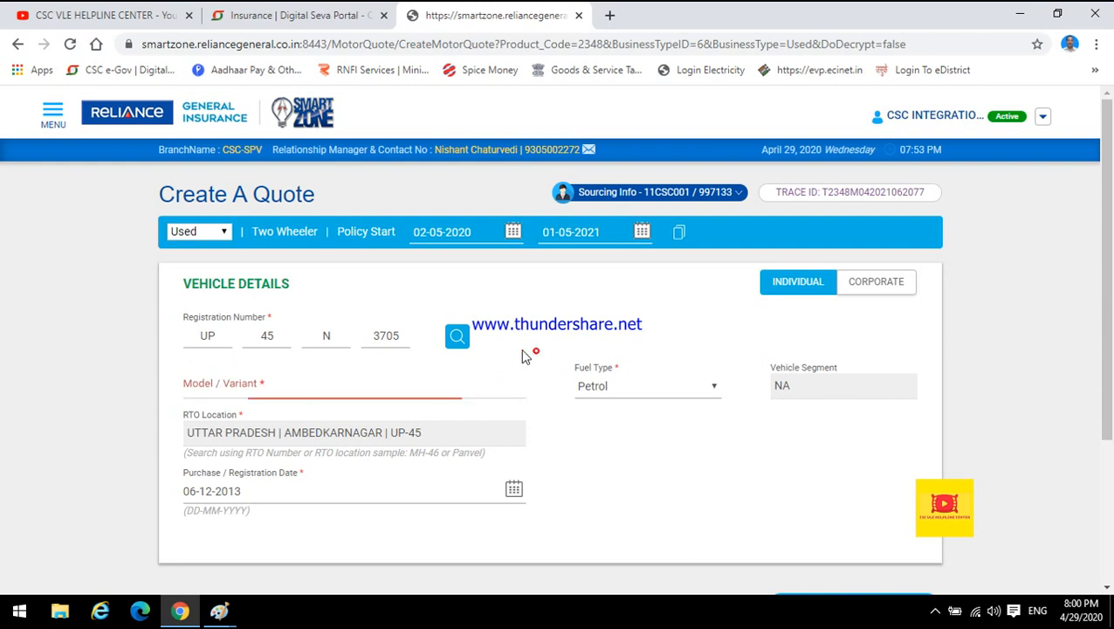
{"action": "left_click", "coordinate": [339, 388]}
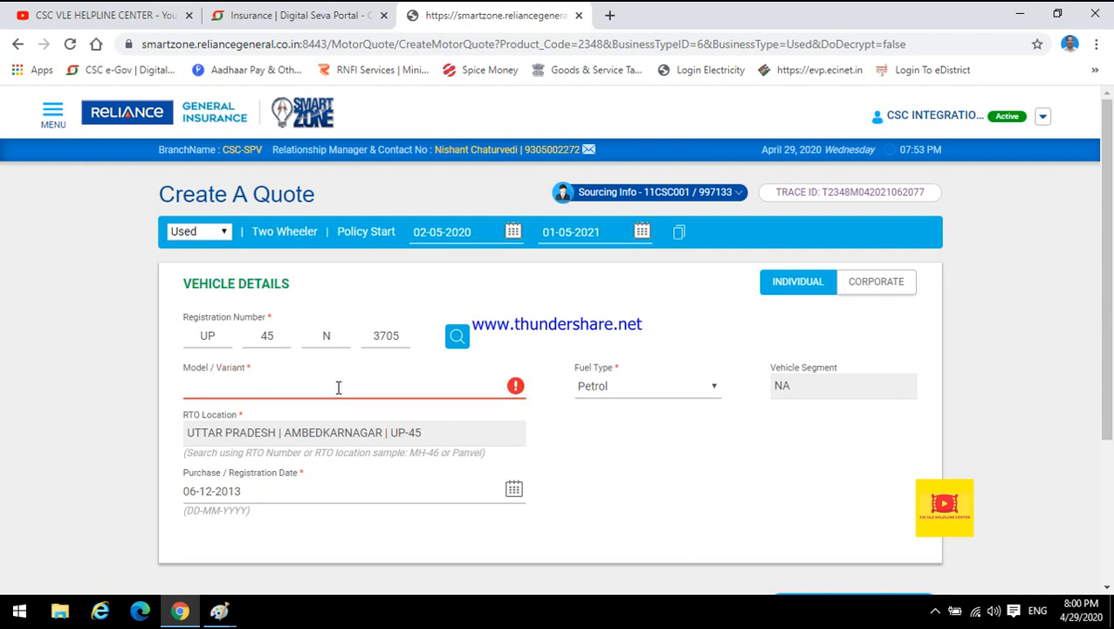
{"action": "type", "text": "SUPER SPL"}
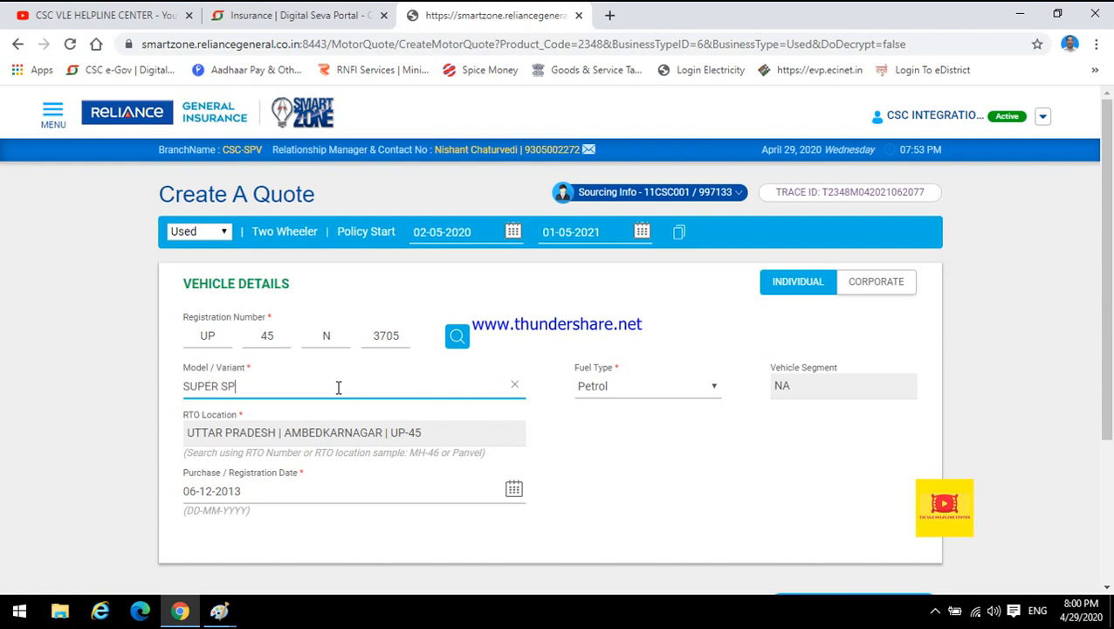
{"action": "type", "text": "EB"}
{"action": "key", "text": "BackSpace"}
{"action": "type", "text": "NDOR"}
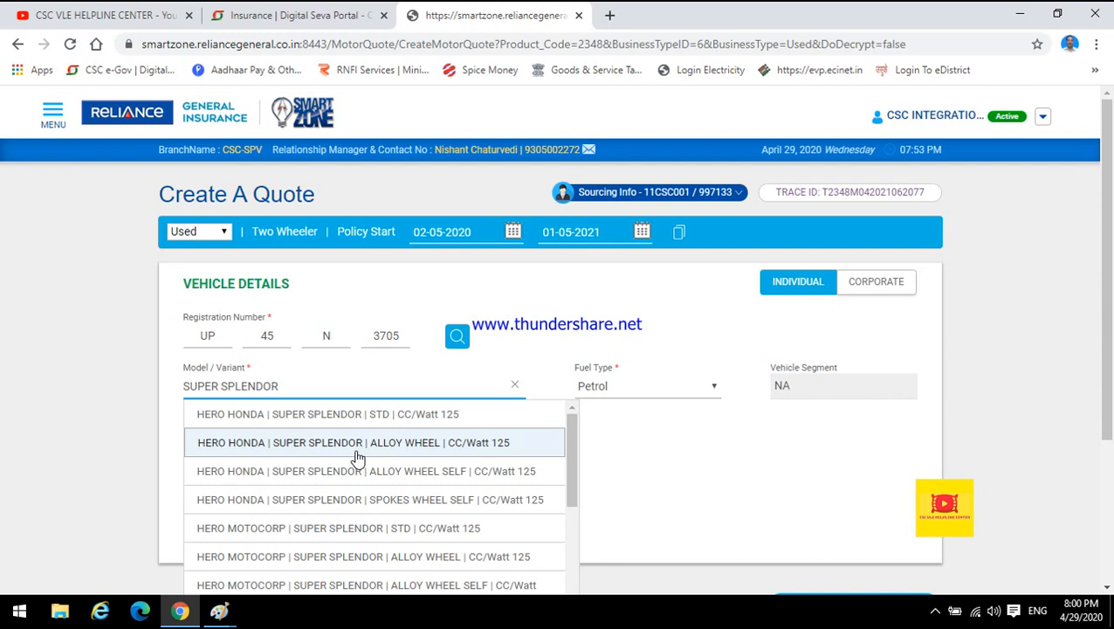
{"action": "left_click_drag", "start_coordinate": [570, 443], "coordinate": [582, 401]}
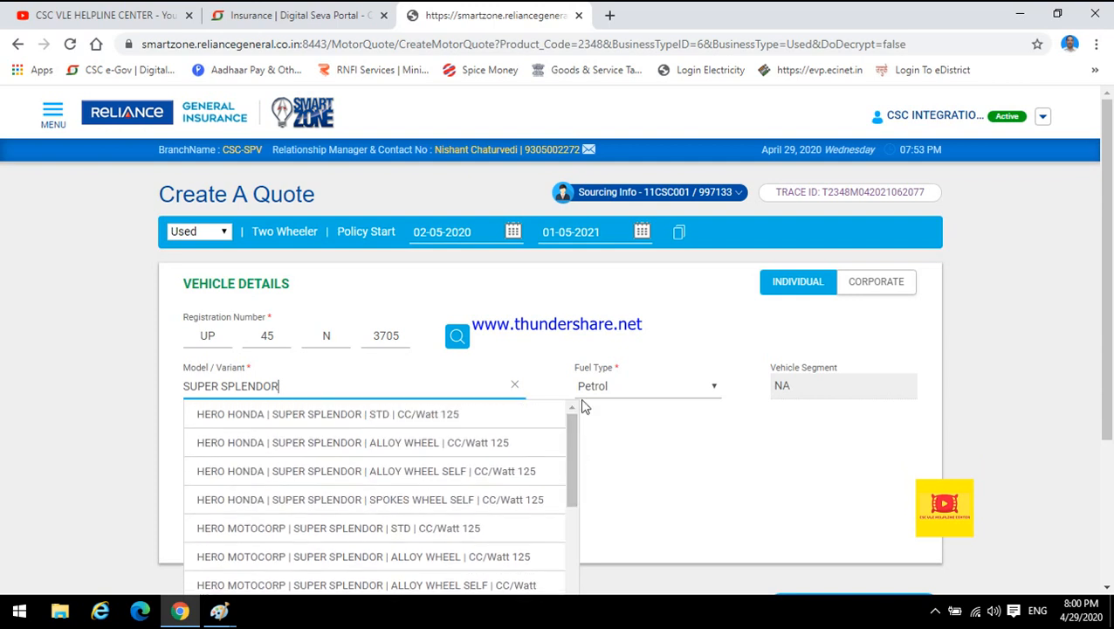
{"action": "left_click", "coordinate": [579, 345]}
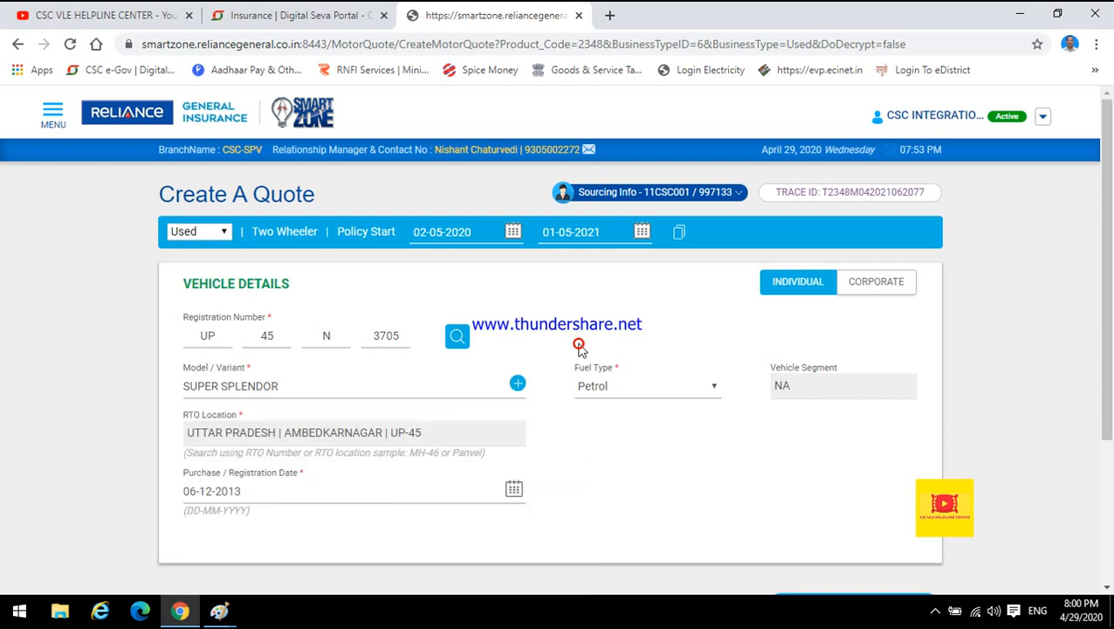
Select Petrol as the fuel type and fetch the vehicle details again.
{"action": "left_click", "coordinate": [615, 387]}
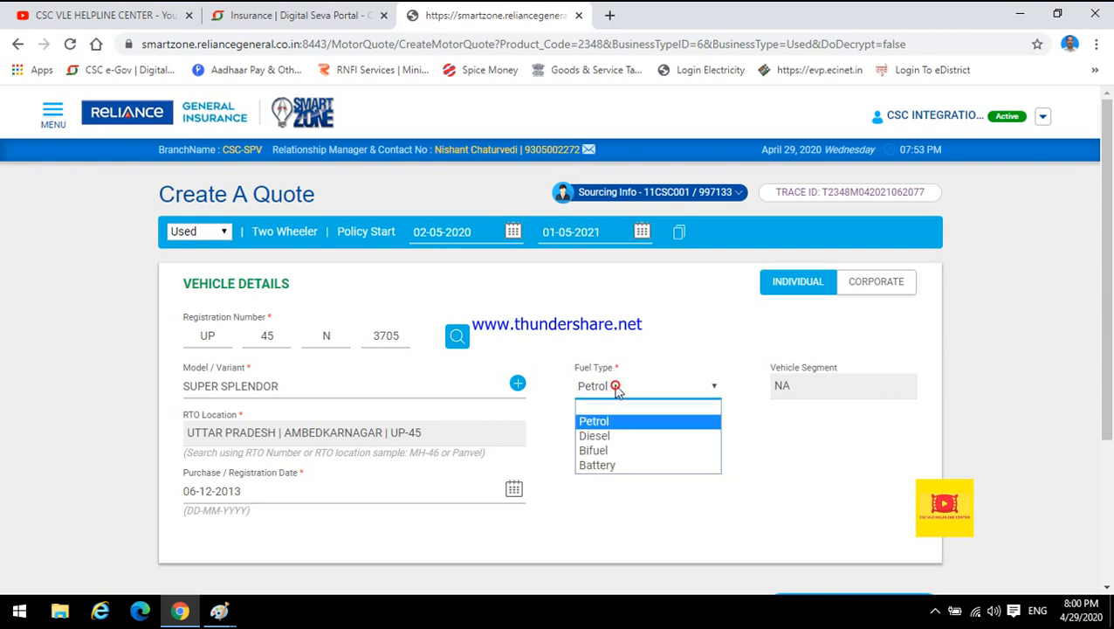
{"action": "left_click", "coordinate": [598, 373]}
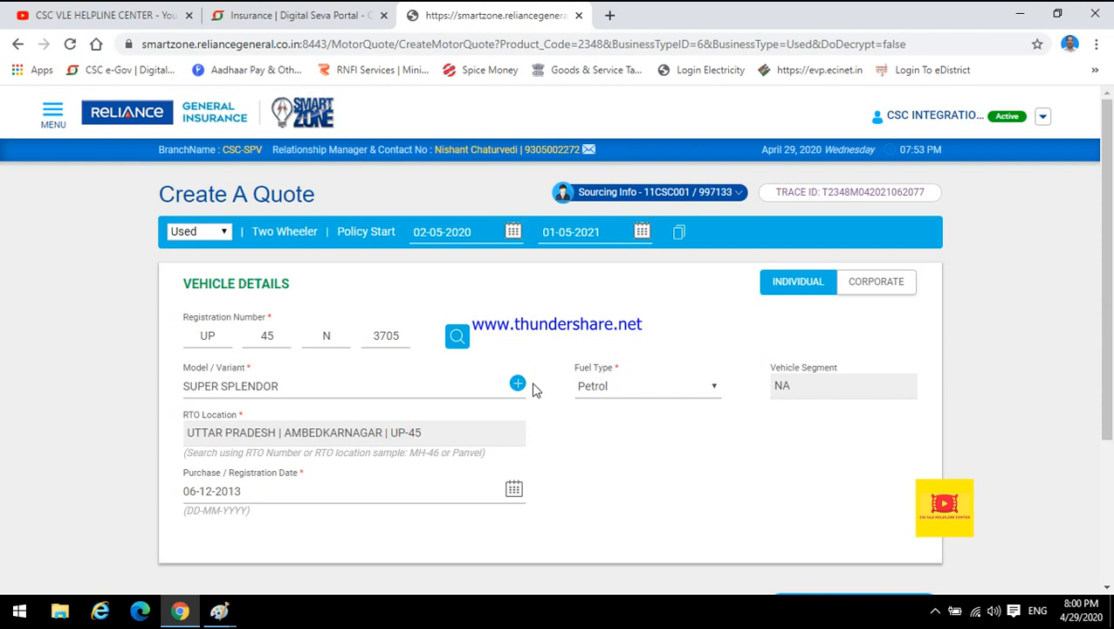
{"action": "left_click", "coordinate": [458, 337]}
{"action": "left_click", "coordinate": [457, 337]}
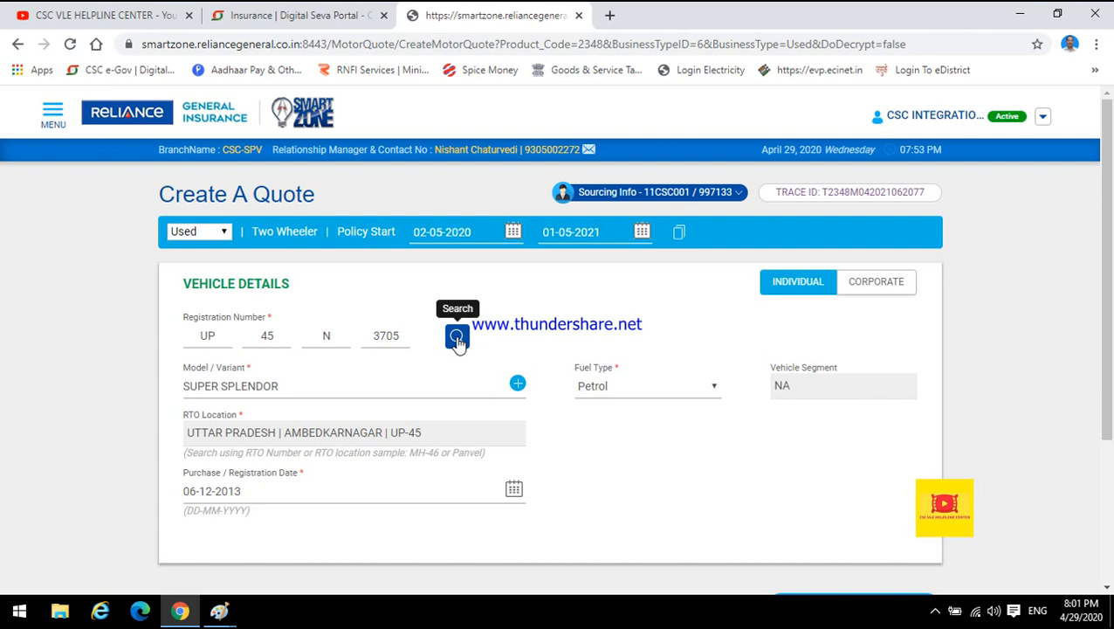
{"action": "left_click", "coordinate": [433, 378]}
{"action": "left_click", "coordinate": [529, 392]}
{"action": "left_click", "coordinate": [523, 386]}
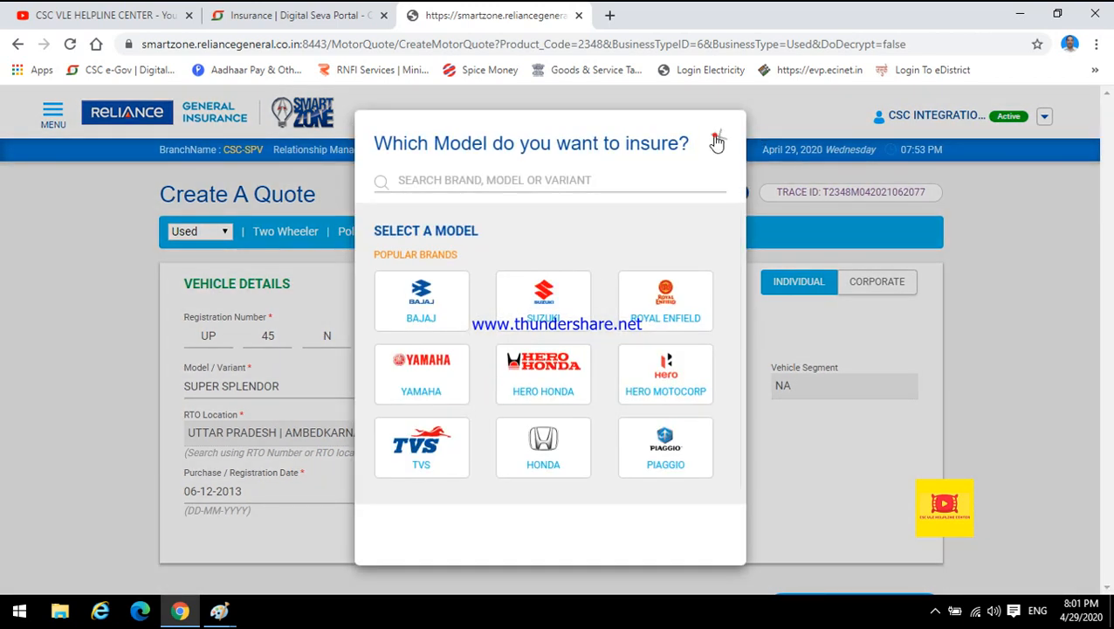
{"action": "left_click", "coordinate": [717, 141]}
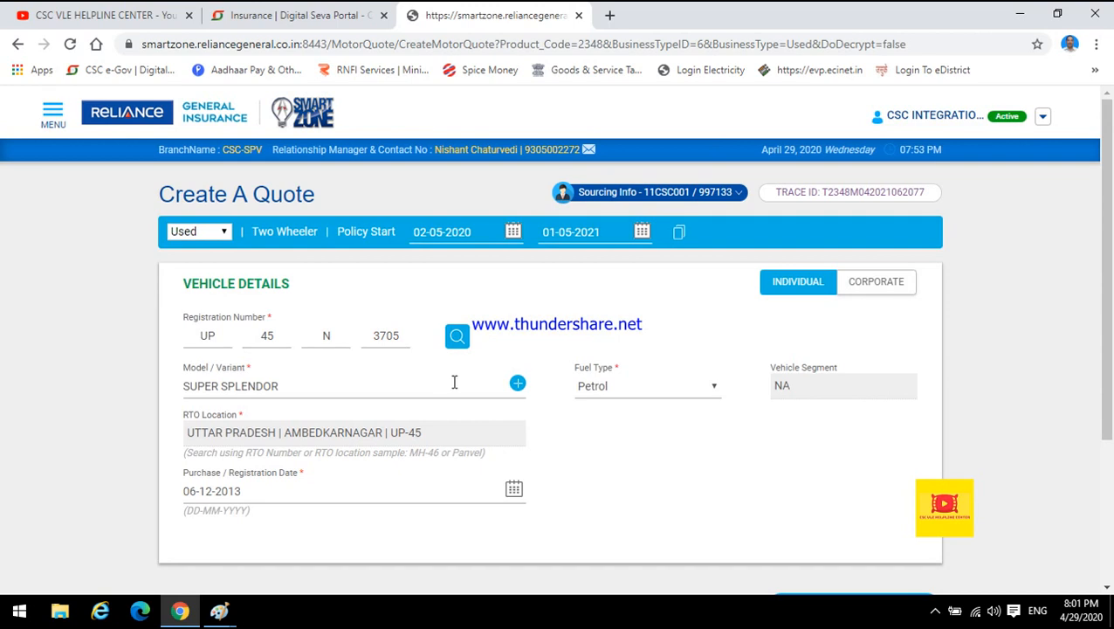
Choose the model through the model picker: HERO MOTOCORP | SUPER SPLENDOR | STD | CC/Watt 125.
{"action": "left_click", "coordinate": [518, 385]}
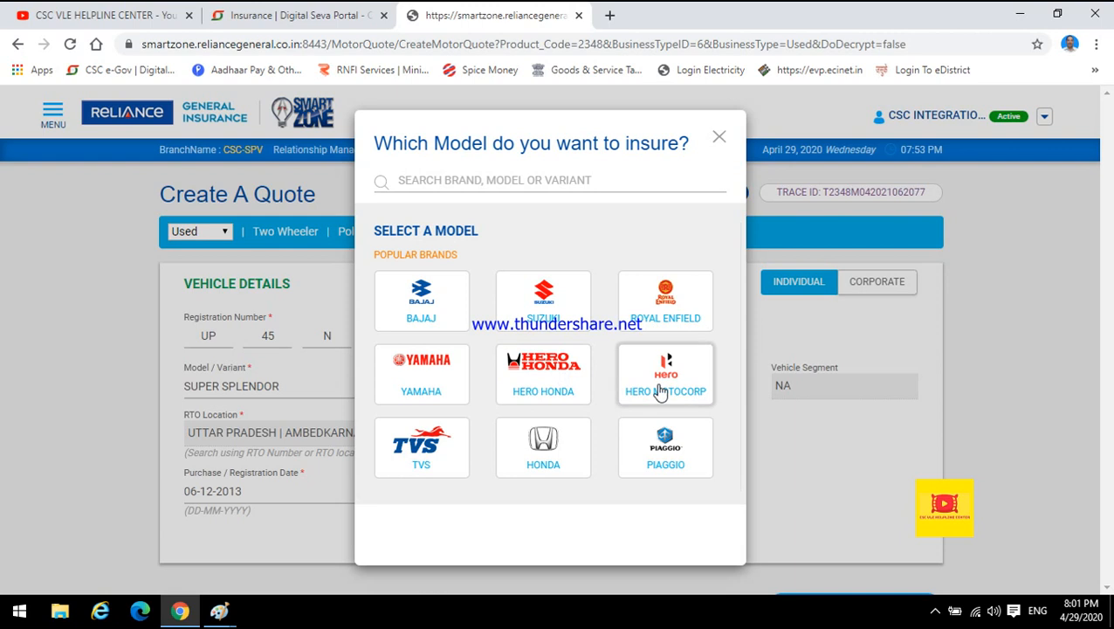
{"action": "left_click", "coordinate": [661, 392]}
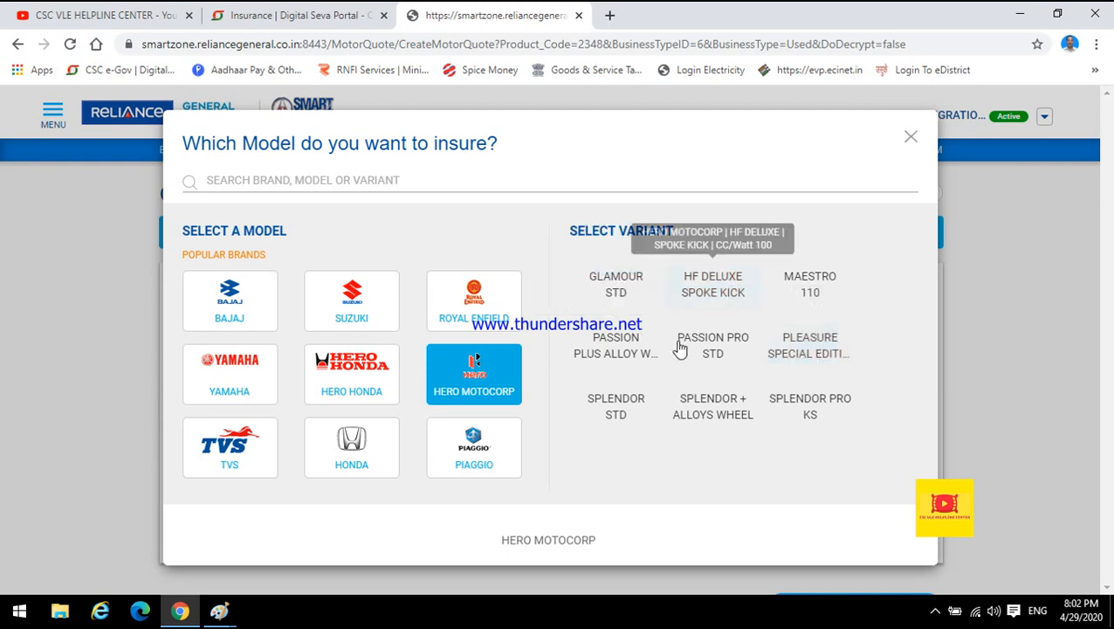
{"action": "left_click", "coordinate": [278, 182]}
{"action": "type", "text": "SUPER S"}
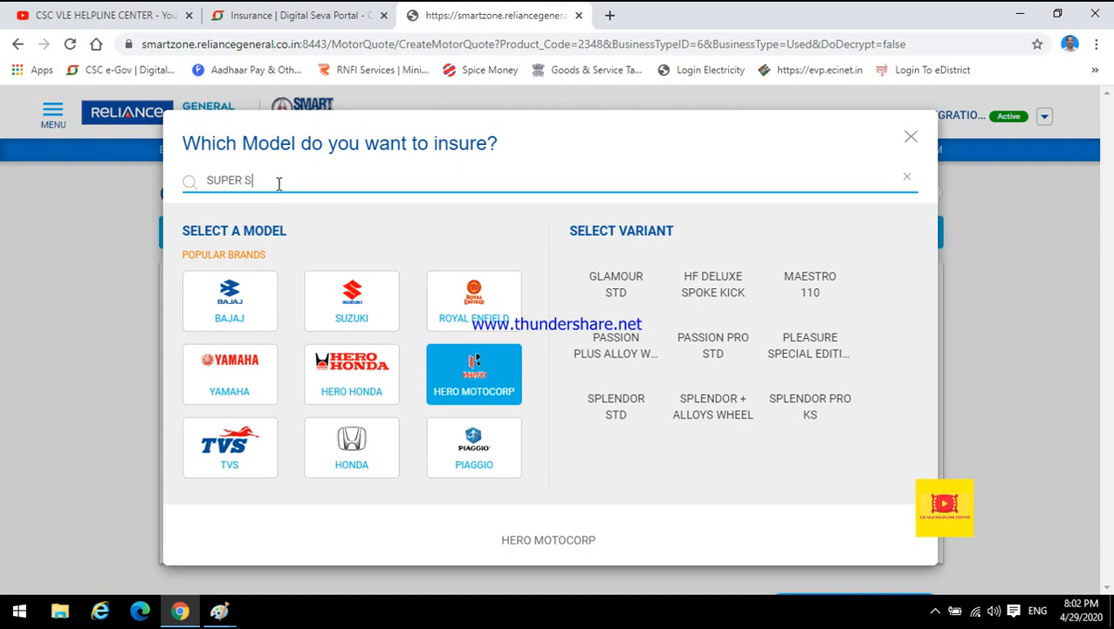
{"action": "type", "text": "PLENDOR"}
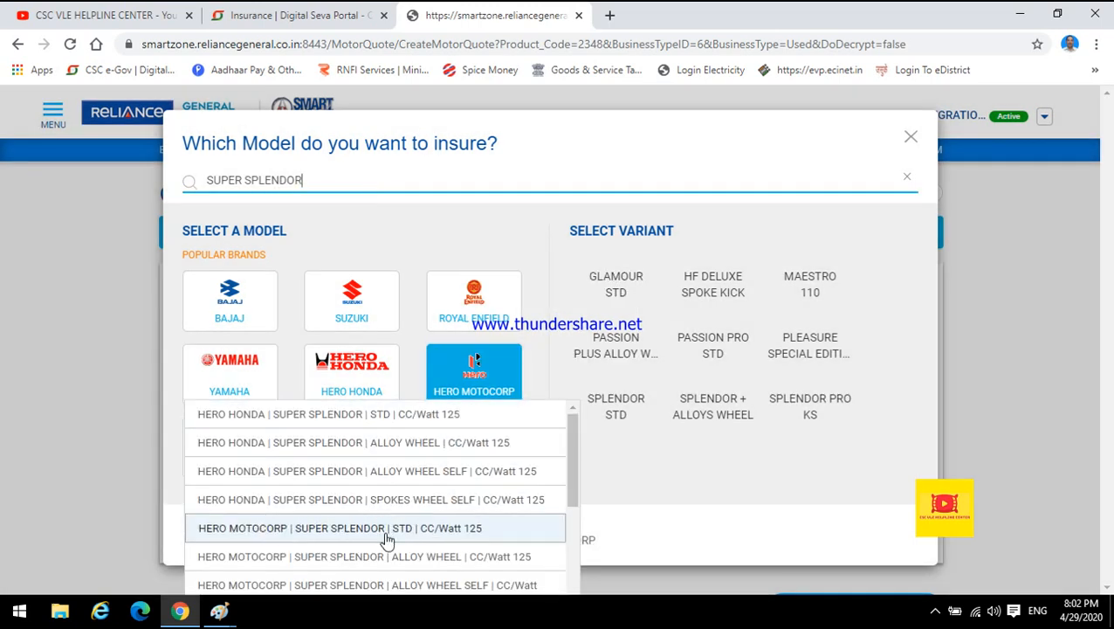
{"action": "scroll", "coordinate": [577, 480], "scroll_direction": "down", "scroll_amount": 1}
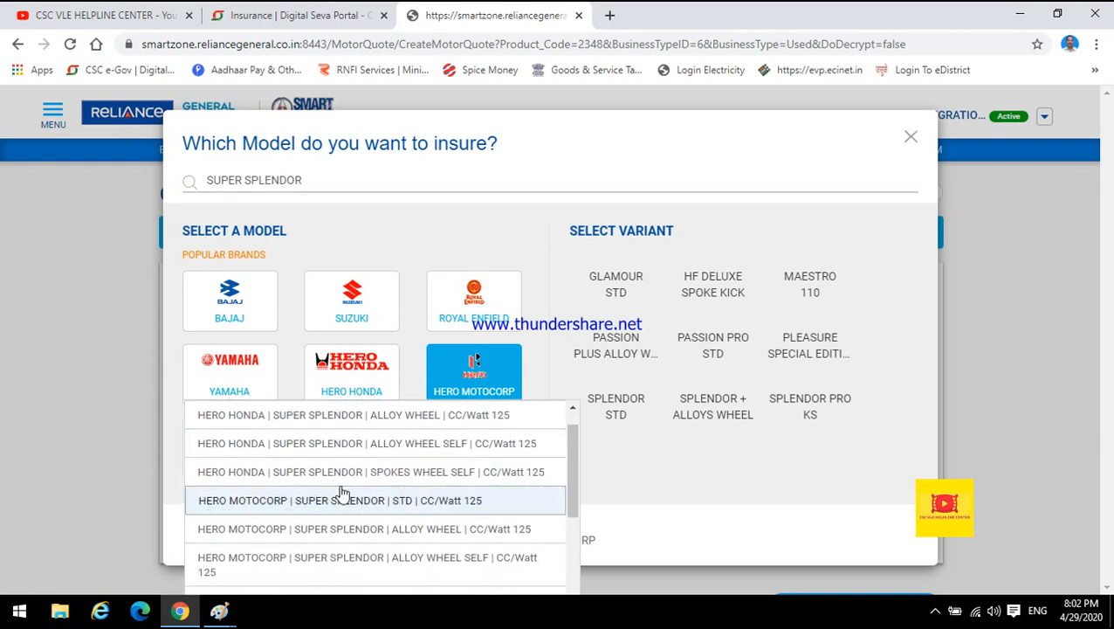
{"action": "left_click", "coordinate": [377, 500]}
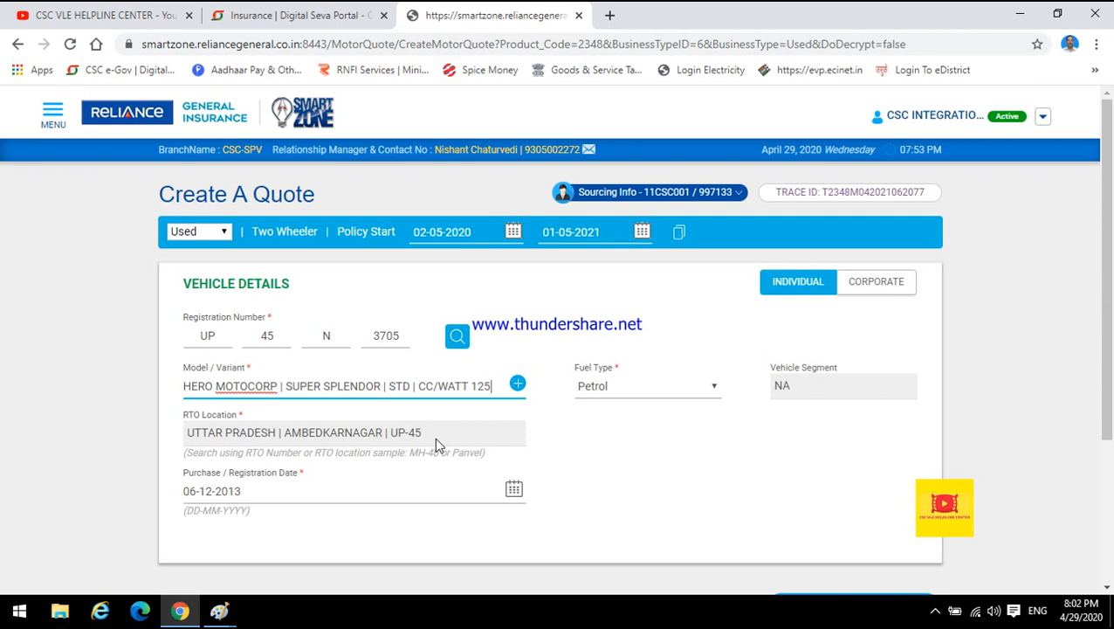
Review the purchase / registration date field and minimize the browser.
{"action": "left_click", "coordinate": [200, 337]}
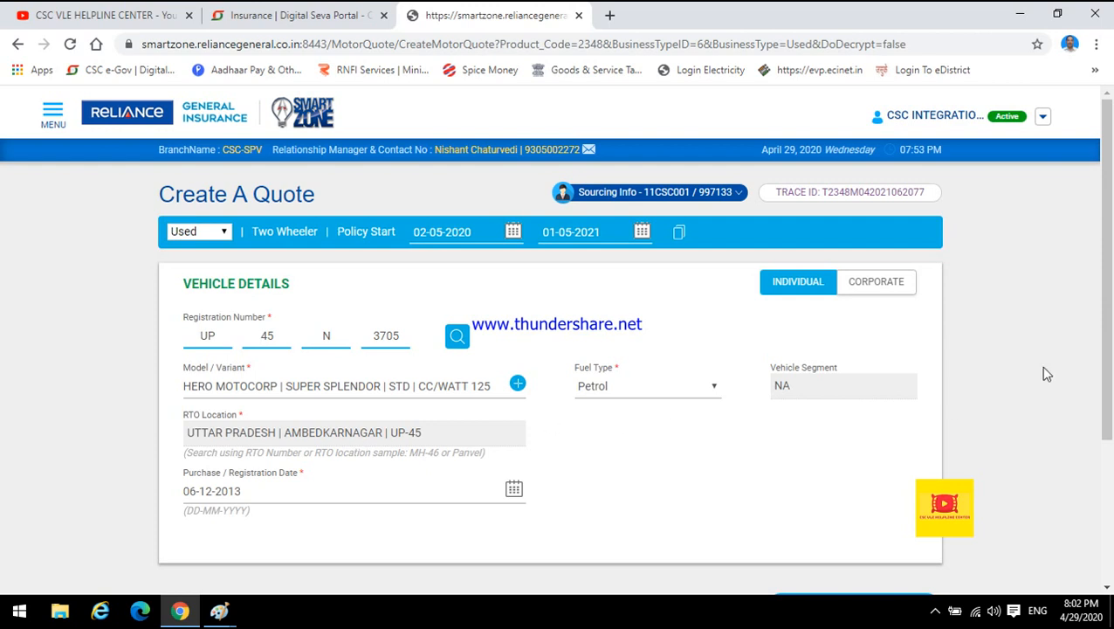
{"action": "scroll", "coordinate": [1105, 307], "scroll_direction": "down", "scroll_amount": 3}
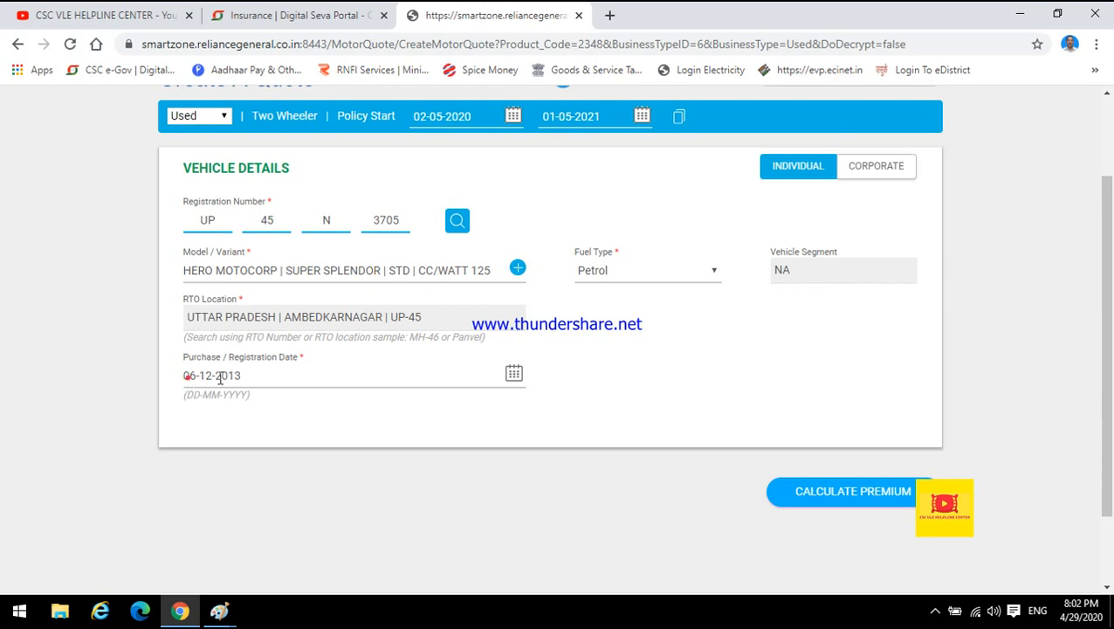
{"action": "left_click", "coordinate": [220, 378]}
{"action": "left_click", "coordinate": [1019, 15]}
{"action": "left_click", "coordinate": [1019, 10]}
{"action": "left_click", "coordinate": [1020, 10]}
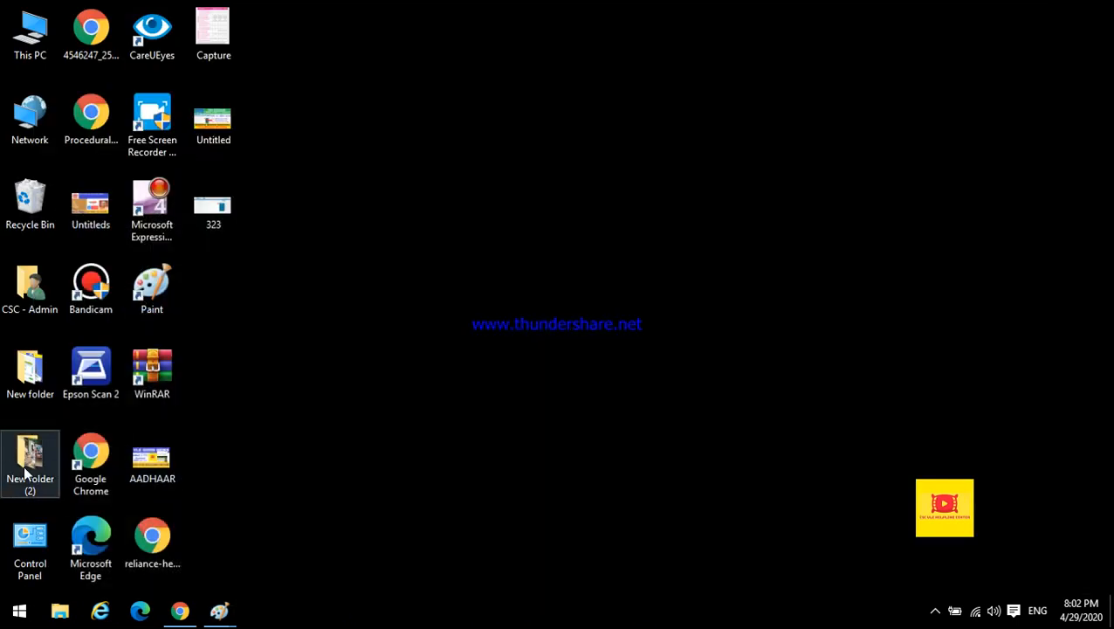
Open the rc registration certificate image from New folder in Paint, maximized at 50% zoom.
{"action": "double_click", "coordinate": [27, 377]}
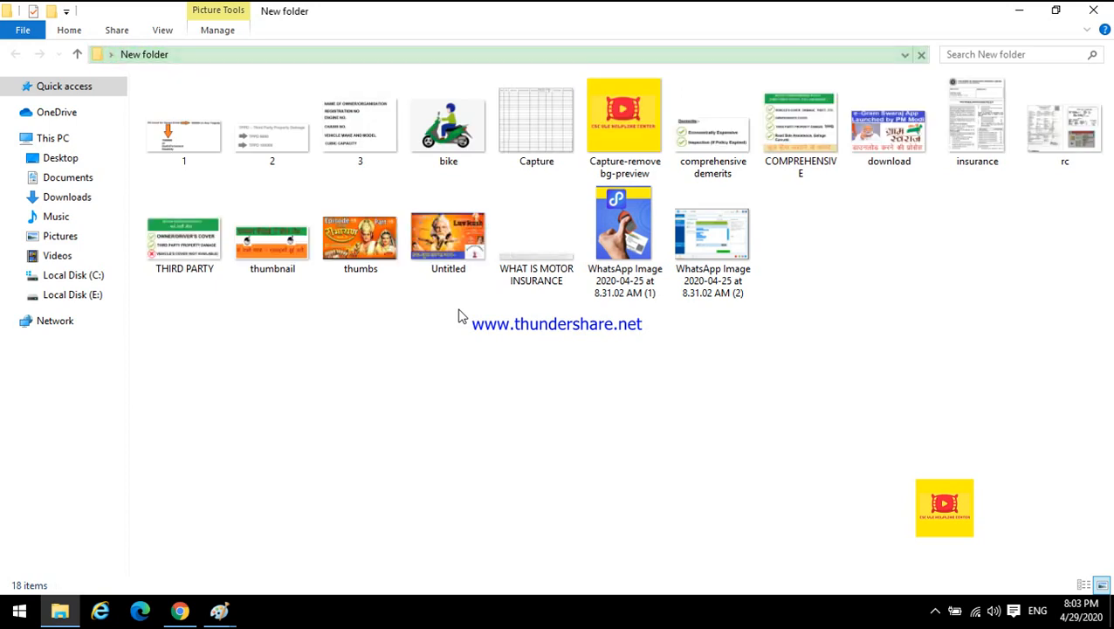
{"action": "left_click", "coordinate": [1050, 144]}
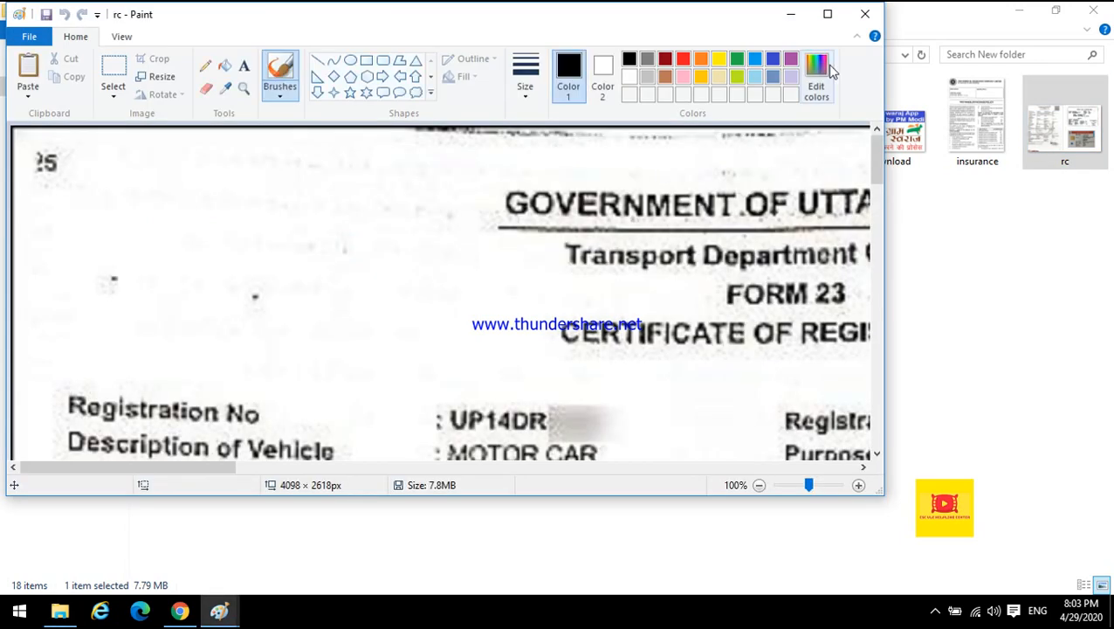
{"action": "double_click", "coordinate": [818, 13]}
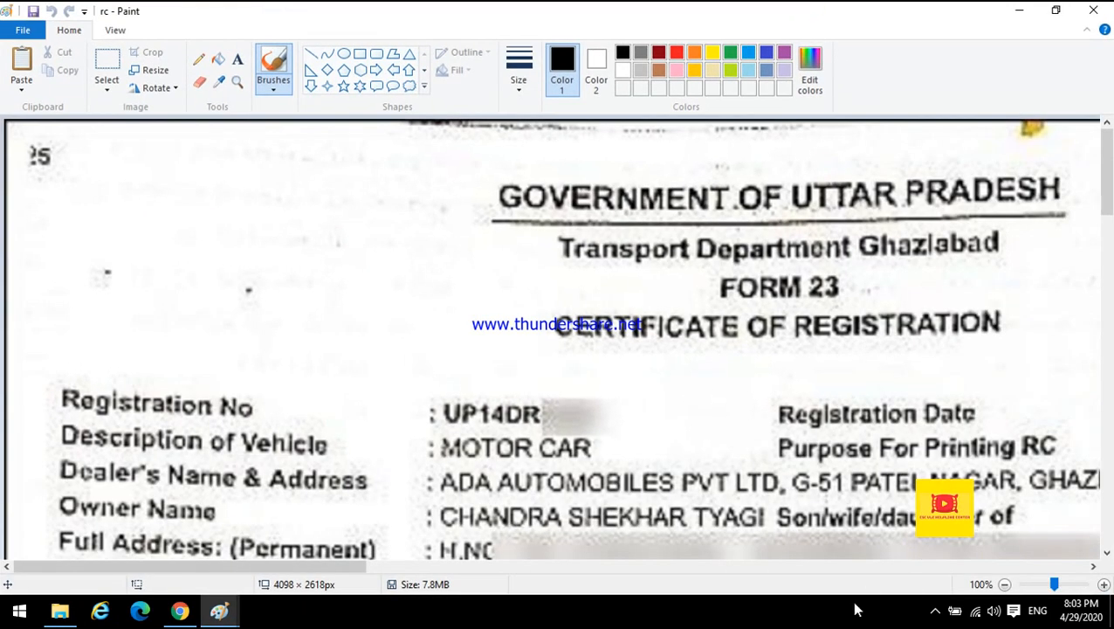
{"action": "left_click", "coordinate": [1004, 583]}
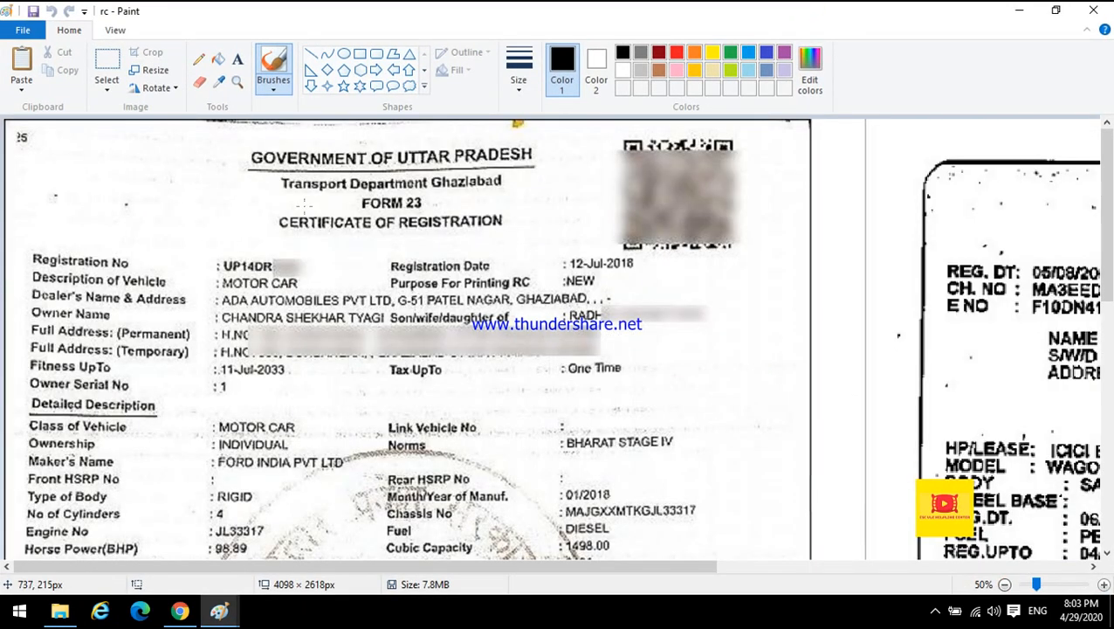
Mark the registration number and registration date fields on the Uttar Pradesh RC image with selection boxes.
{"action": "left_click", "coordinate": [107, 60]}
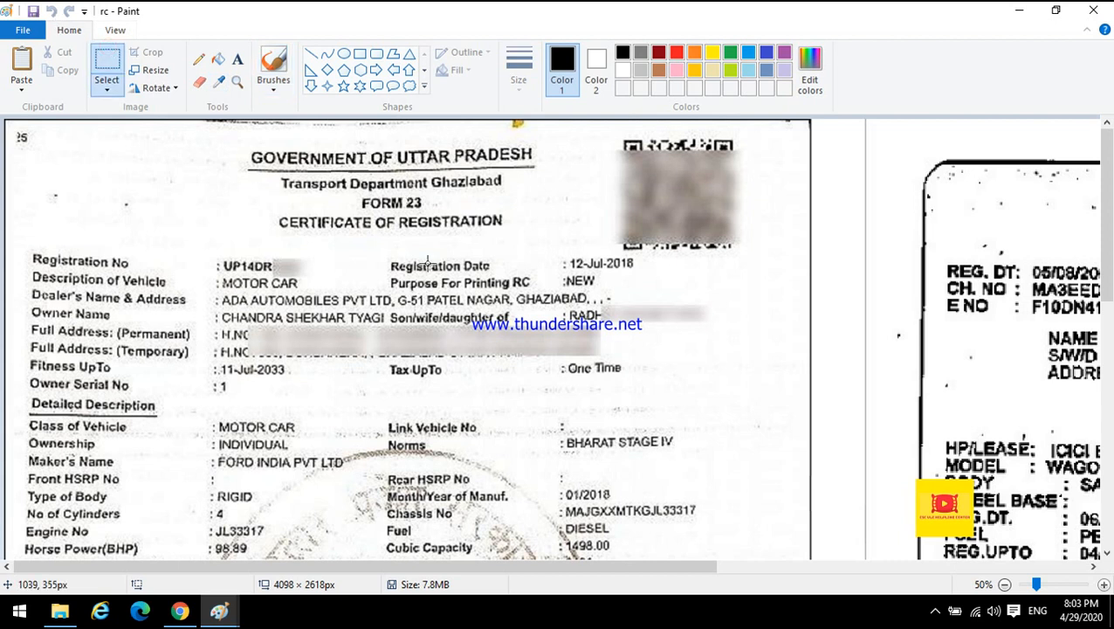
{"action": "left_click_drag", "start_coordinate": [383, 254], "coordinate": [643, 278]}
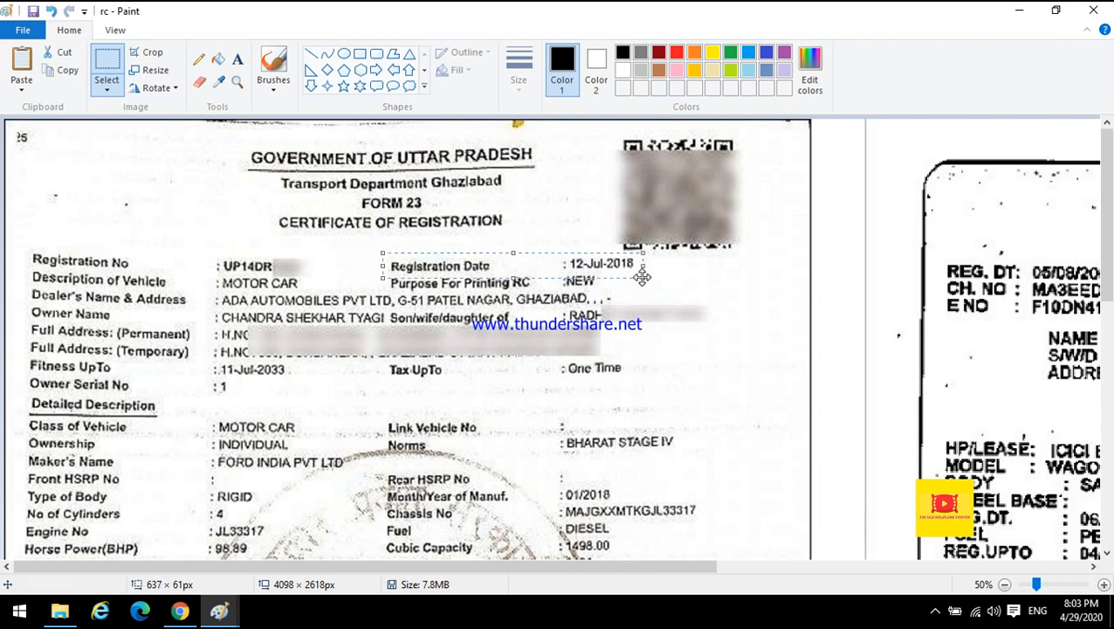
{"action": "left_click", "coordinate": [598, 334]}
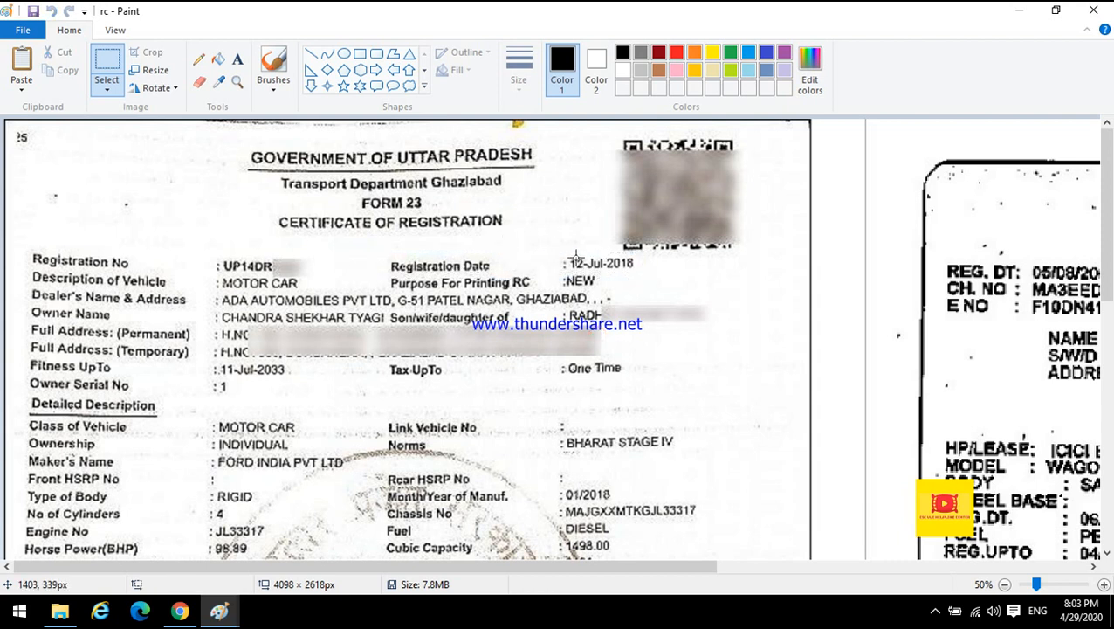
{"action": "left_click_drag", "start_coordinate": [203, 250], "coordinate": [324, 277]}
{"action": "left_click", "coordinate": [356, 305]}
{"action": "left_click_drag", "start_coordinate": [206, 250], "coordinate": [324, 277]}
{"action": "left_click", "coordinate": [367, 355]}
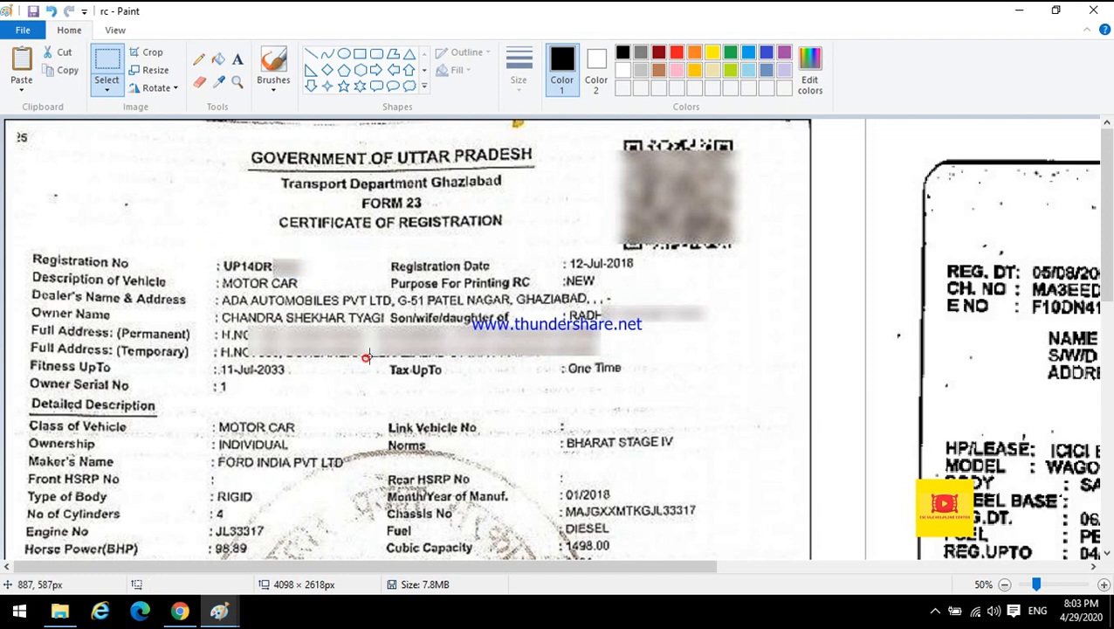
{"action": "left_click_drag", "start_coordinate": [561, 254], "coordinate": [662, 270]}
{"action": "left_click", "coordinate": [661, 278]}
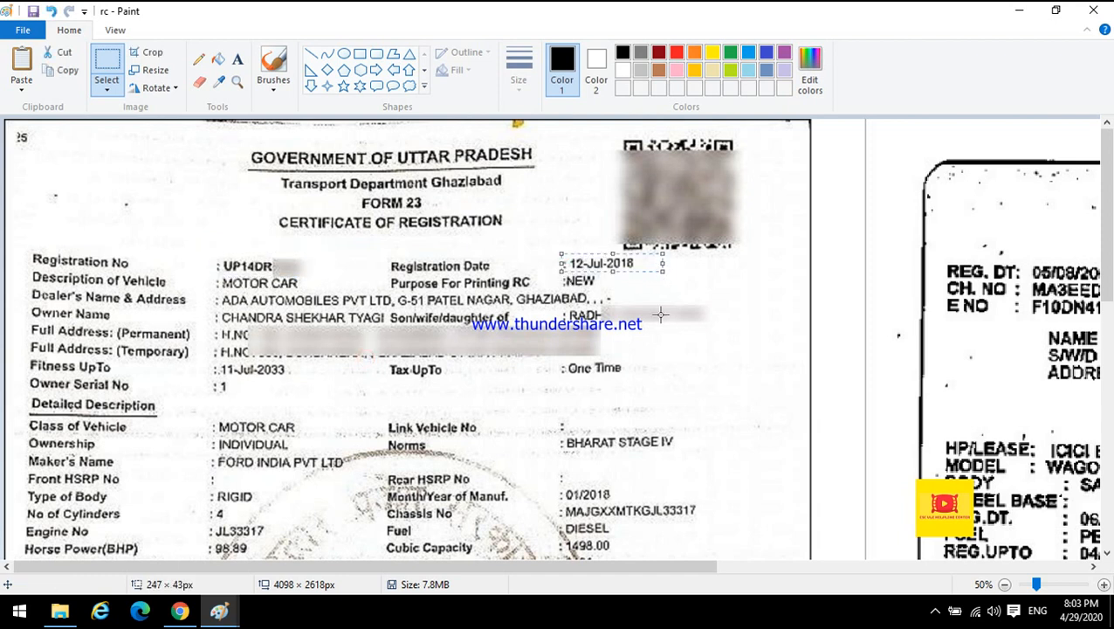
{"action": "left_click_drag", "start_coordinate": [446, 570], "coordinate": [794, 587]}
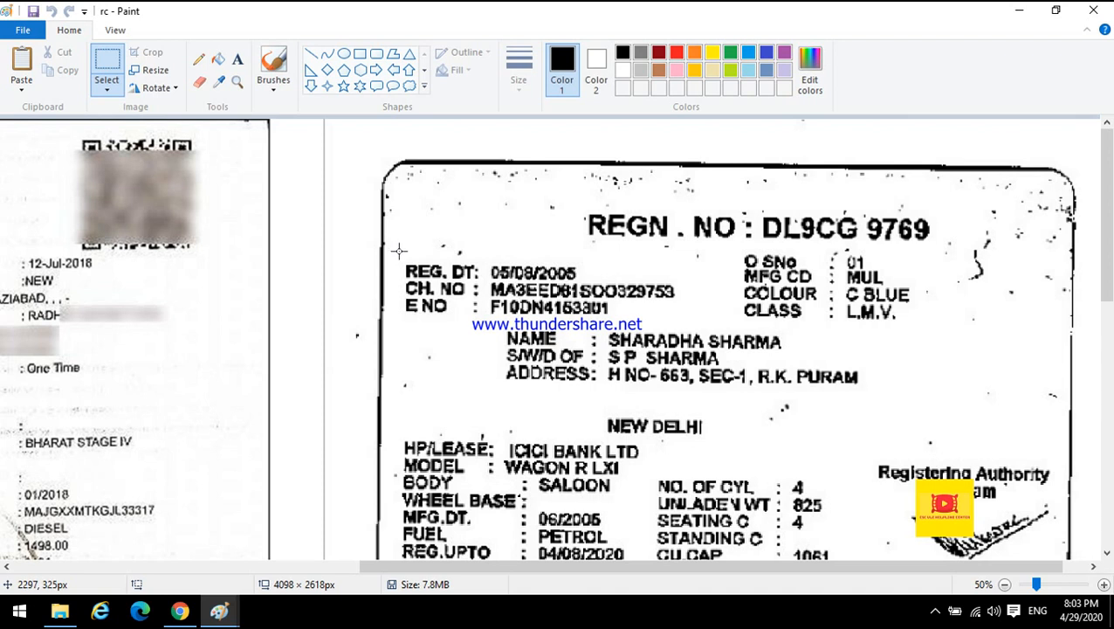
Mark the registration number, registration date and owner details on the Delhi RC image with selection boxes.
{"action": "key", "text": "ctrl+a"}
{"action": "left_click_drag", "start_coordinate": [583, 200], "coordinate": [976, 245]}
{"action": "left_click", "coordinate": [755, 362]}
{"action": "left_click_drag", "start_coordinate": [411, 278], "coordinate": [692, 297]}
{"action": "left_click", "coordinate": [629, 333]}
{"action": "mouse_move", "coordinate": [599, 330]}
{"action": "left_mouse_down"}
{"action": "mouse_move", "coordinate": [504, 295]}
{"action": "mouse_move", "coordinate": [365, 279]}
{"action": "left_mouse_up"}
{"action": "left_click", "coordinate": [486, 385]}
{"action": "left_click_drag", "start_coordinate": [507, 330], "coordinate": [871, 330]}
{"action": "left_click", "coordinate": [755, 387]}
{"action": "left_click_drag", "start_coordinate": [745, 303], "coordinate": [926, 324]}
{"action": "left_click", "coordinate": [928, 329]}
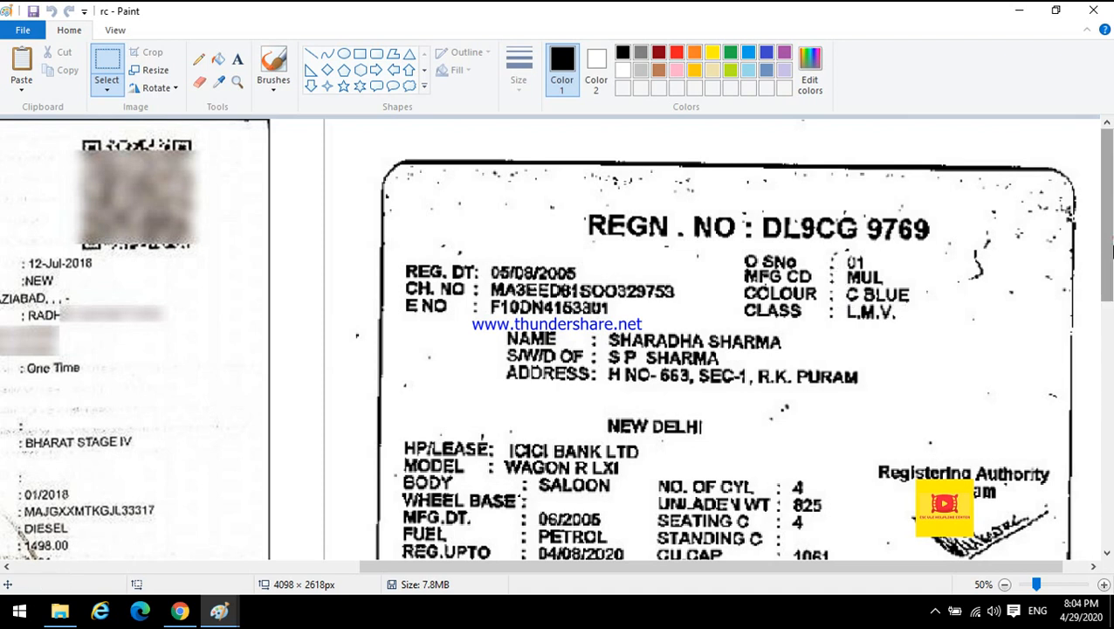
{"action": "scroll", "coordinate": [899, 260], "scroll_direction": "down", "scroll_amount": 3}
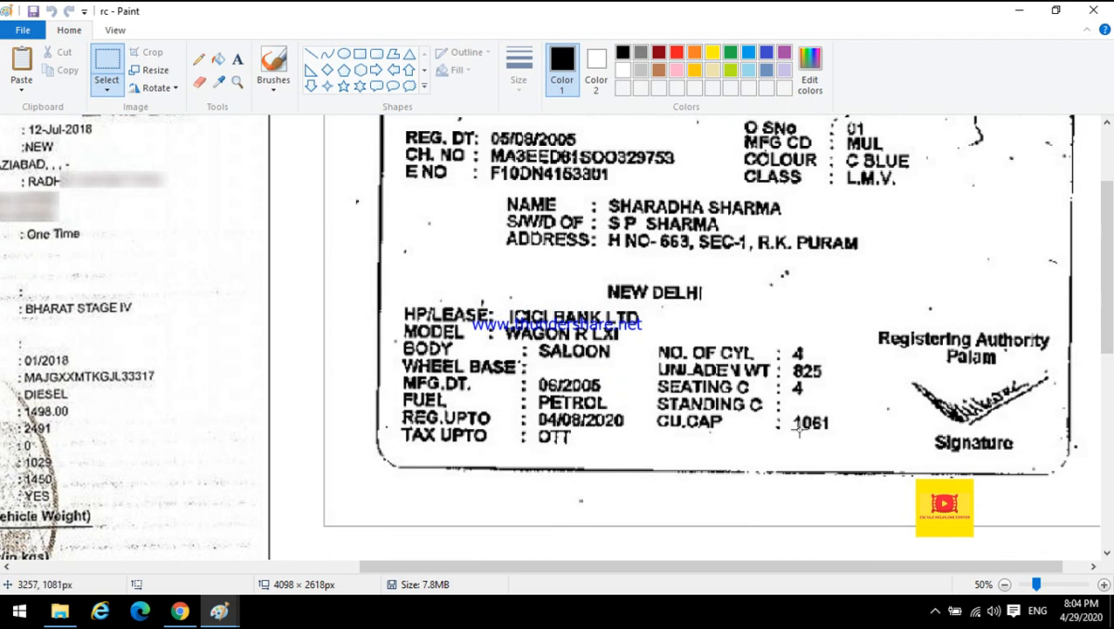
Mark the registration number, maker's class and fuel fields on the Andhra Pradesh RC card with selection boxes.
{"action": "left_click", "coordinate": [1004, 585]}
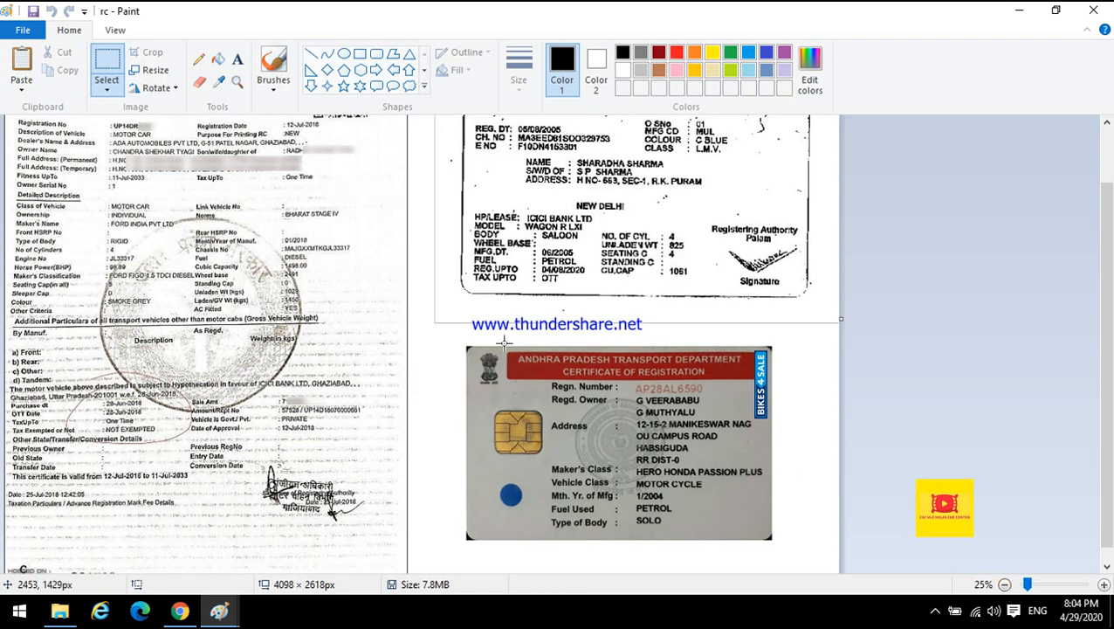
{"action": "left_click_drag", "start_coordinate": [630, 379], "coordinate": [709, 396]}
{"action": "left_click", "coordinate": [705, 433]}
{"action": "left_click_drag", "start_coordinate": [635, 464], "coordinate": [764, 488]}
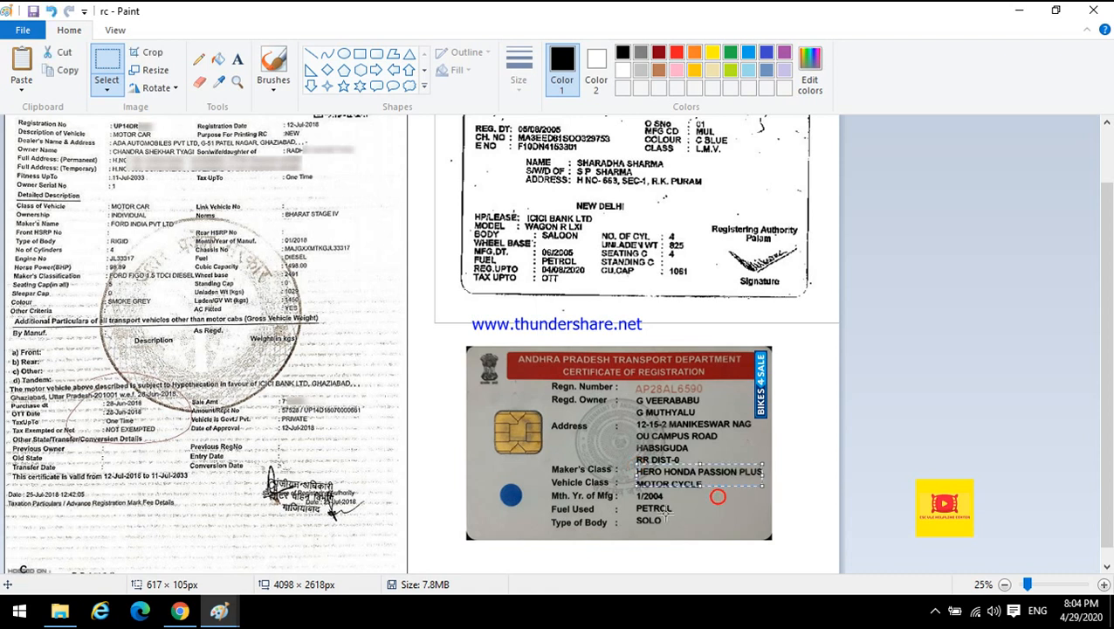
{"action": "left_click", "coordinate": [664, 509]}
{"action": "left_click_drag", "start_coordinate": [550, 487], "coordinate": [685, 497]}
{"action": "left_click", "coordinate": [725, 503]}
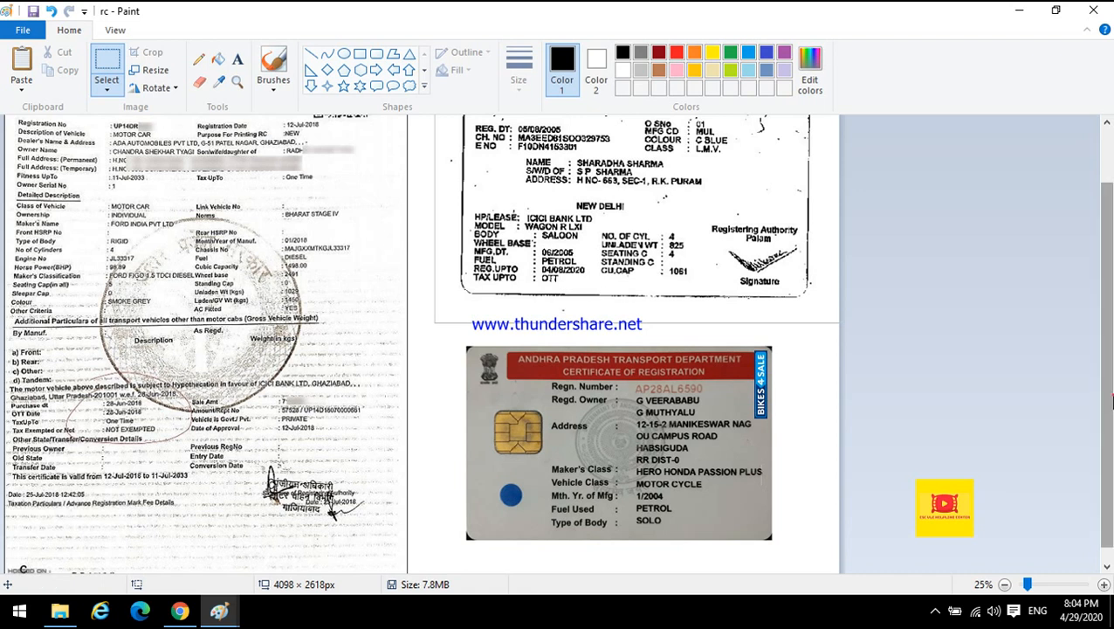
{"action": "left_click_drag", "start_coordinate": [1108, 381], "coordinate": [1111, 395]}
{"action": "left_click_drag", "start_coordinate": [1113, 444], "coordinate": [1109, 377]}
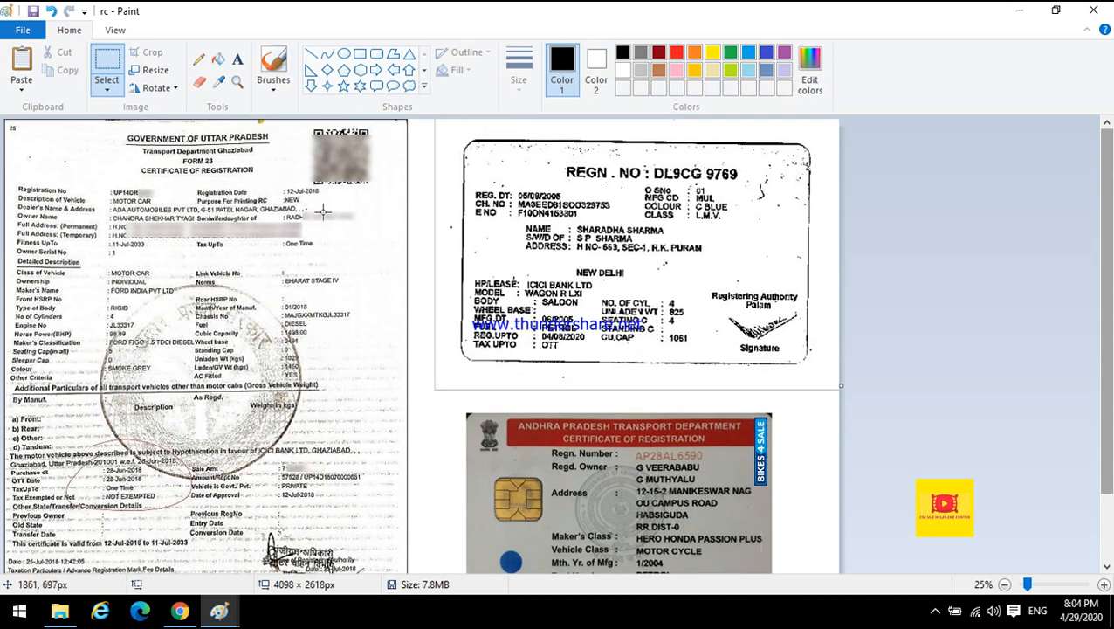
Return to the browser quote form, close the date picker and calculate the premium.
{"action": "left_click", "coordinate": [1017, 9]}
{"action": "left_click", "coordinate": [1017, 10]}
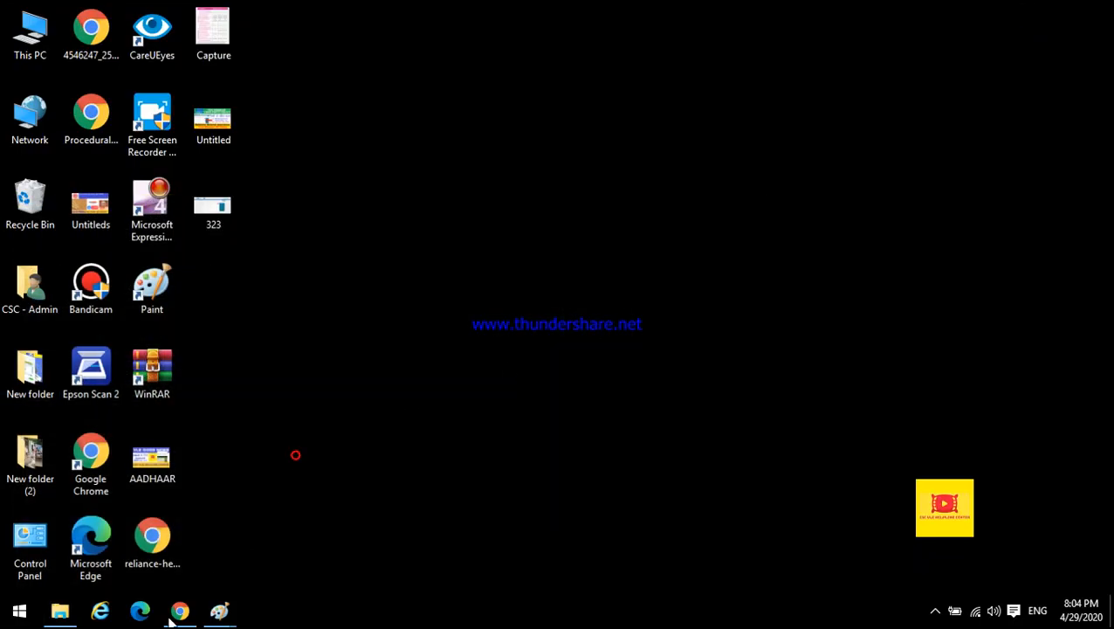
{"action": "left_click", "coordinate": [179, 611]}
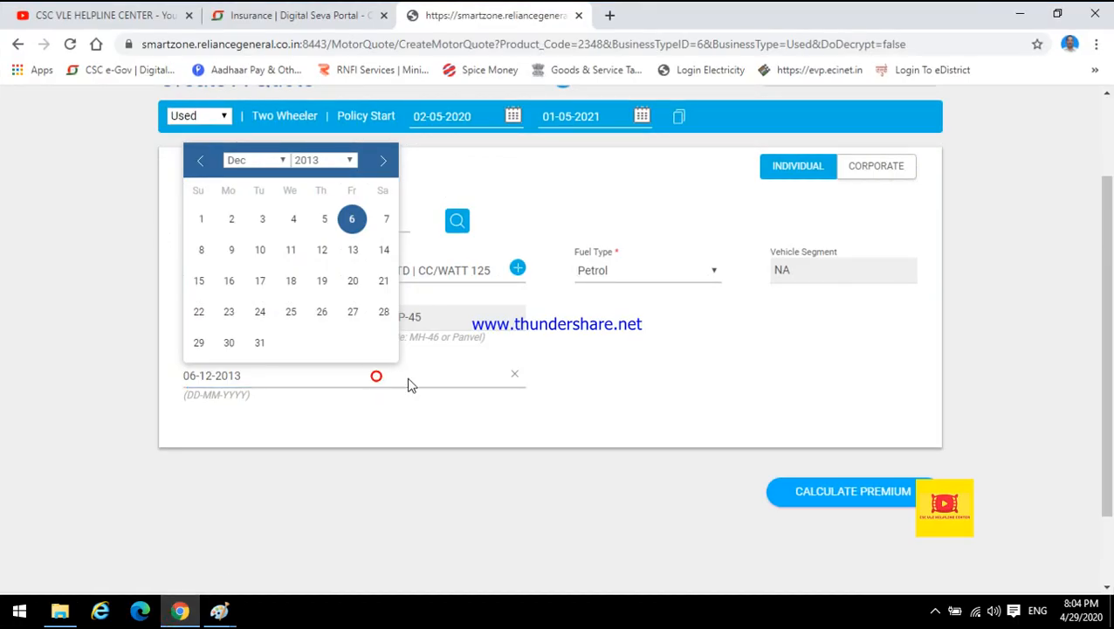
{"action": "left_click", "coordinate": [458, 221]}
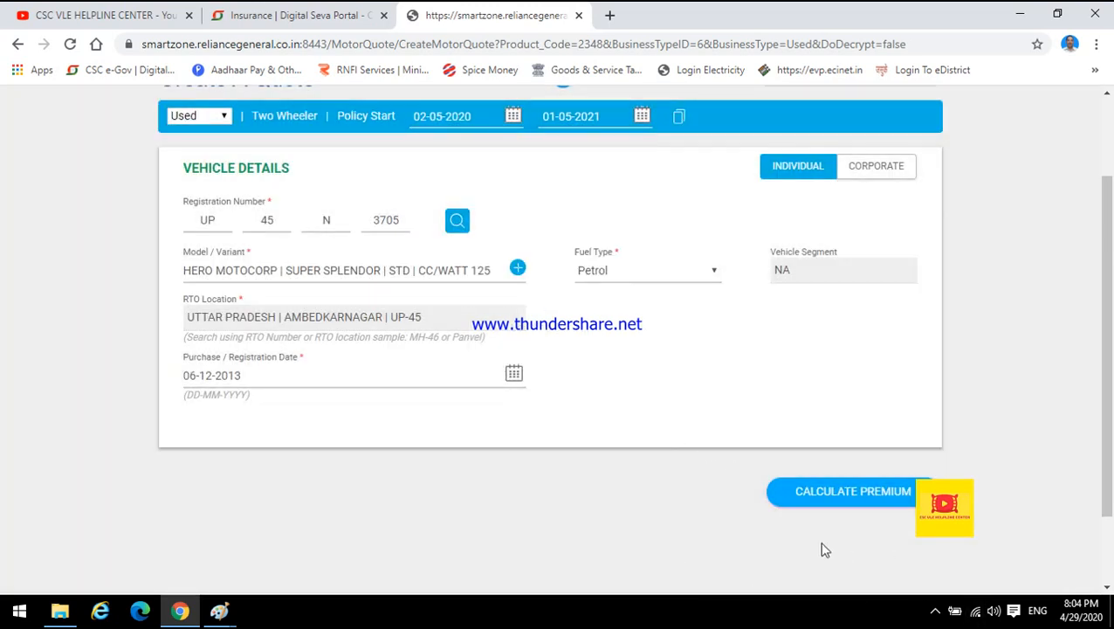
{"action": "left_click", "coordinate": [819, 493]}
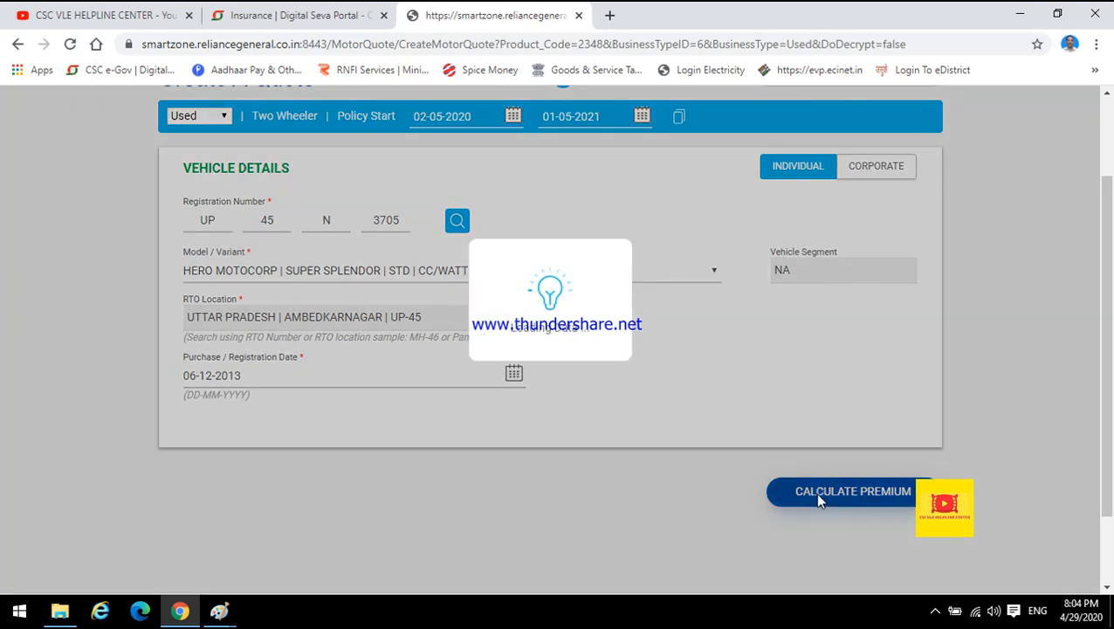
{"action": "left_click", "coordinate": [935, 610]}
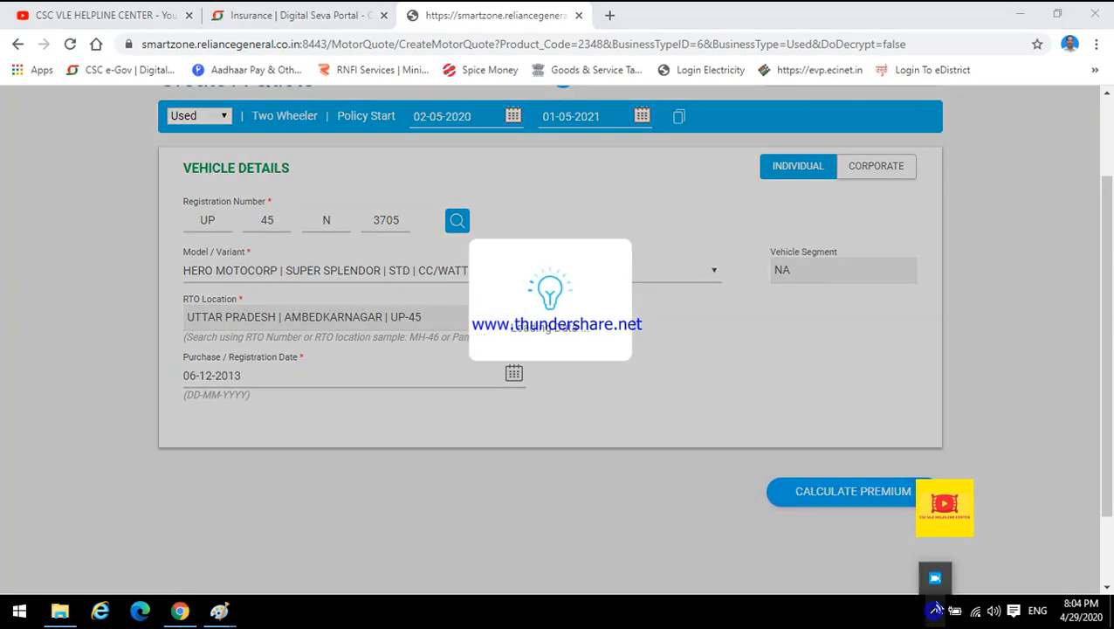
{"action": "left_click", "coordinate": [935, 580]}
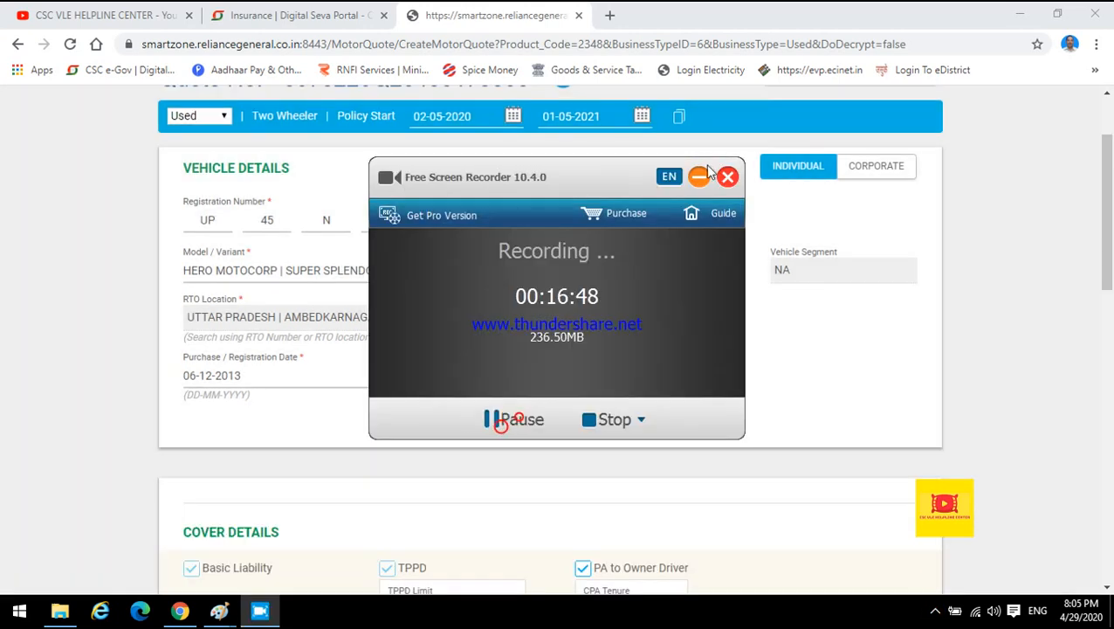
{"action": "left_click", "coordinate": [699, 177]}
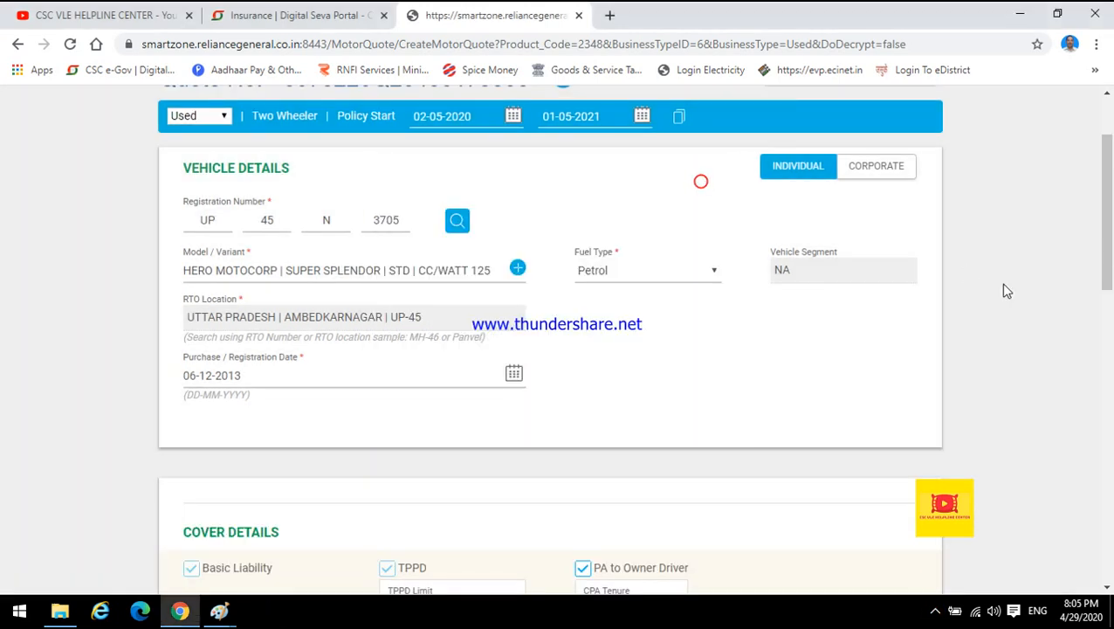
Switch the TPPD limit between 6000 and 100000 in the cover details, ending at 6000.
{"action": "left_click_drag", "start_coordinate": [1109, 226], "coordinate": [1111, 336]}
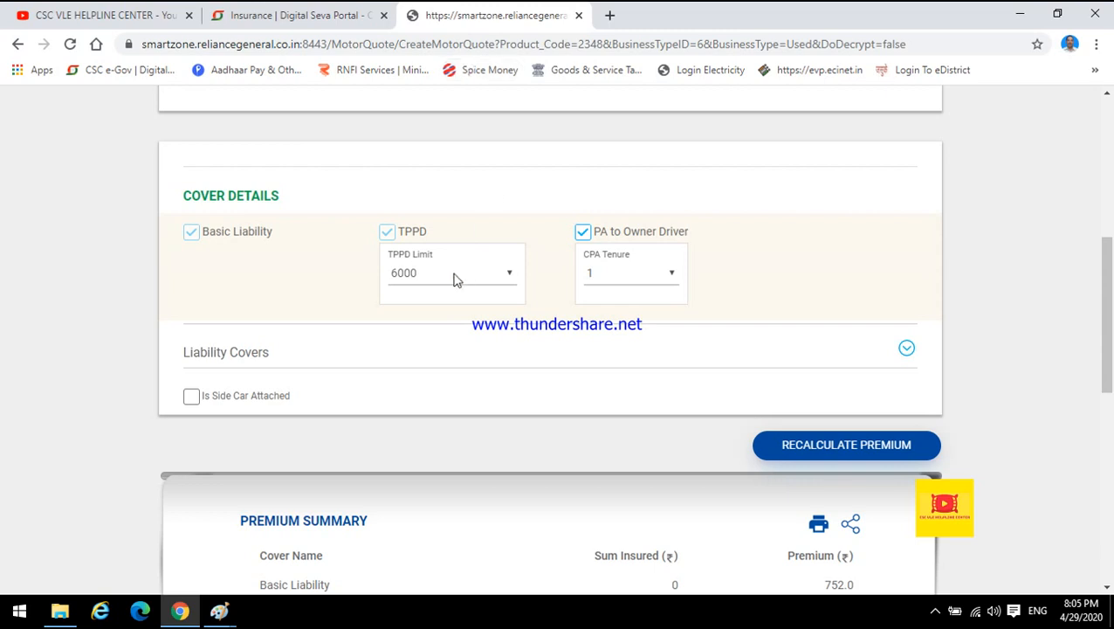
{"action": "left_click", "coordinate": [423, 276]}
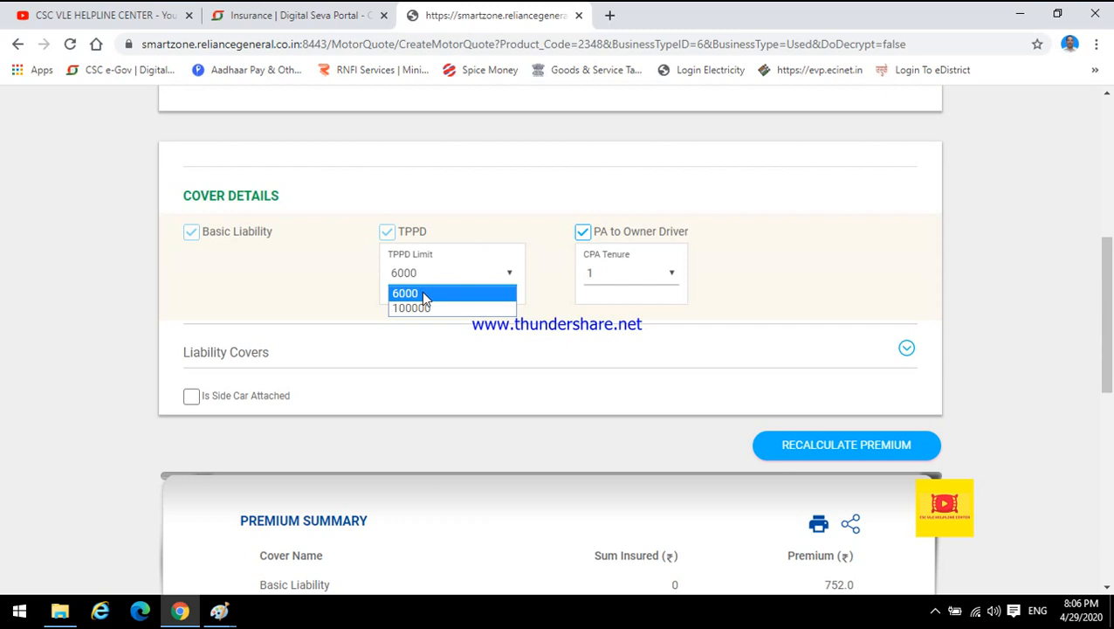
{"action": "left_click", "coordinate": [421, 293]}
{"action": "left_click", "coordinate": [411, 275]}
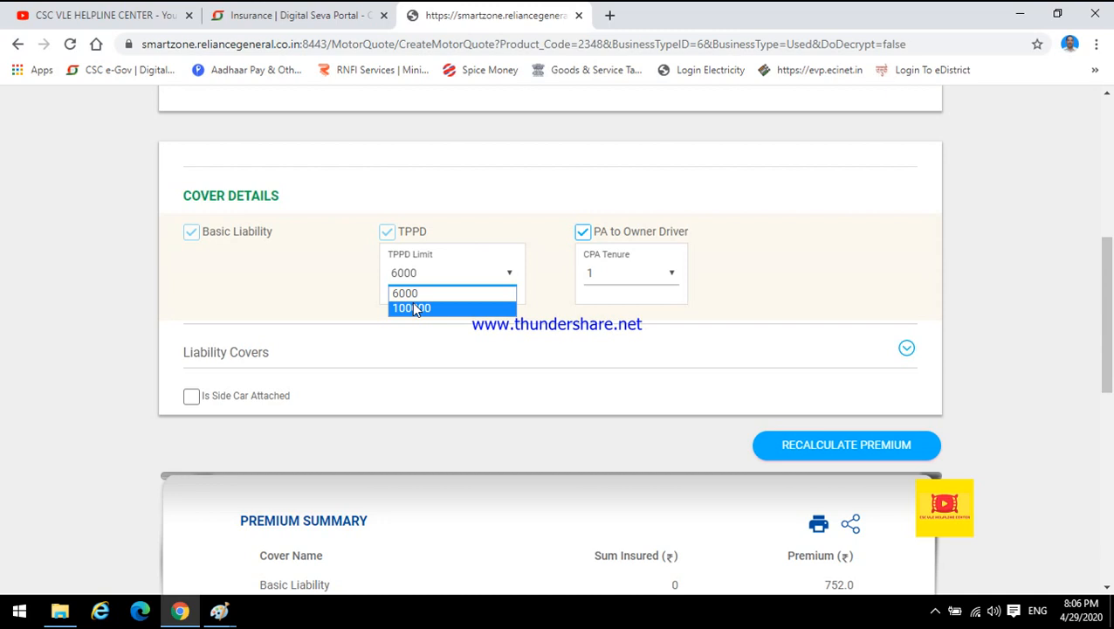
{"action": "left_click", "coordinate": [416, 309]}
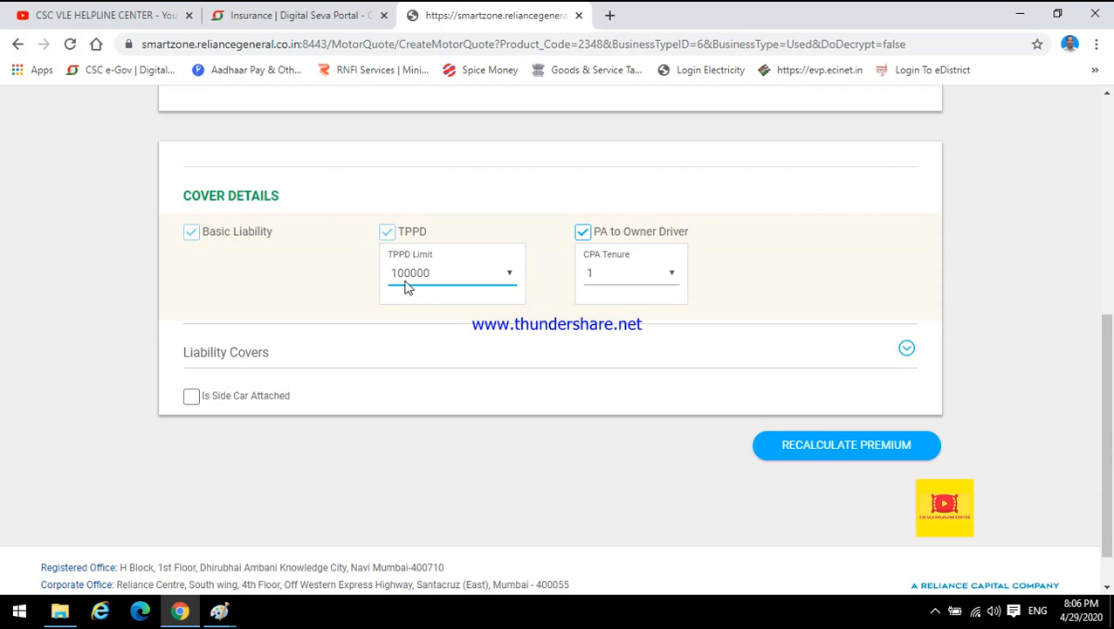
{"action": "left_click", "coordinate": [408, 275]}
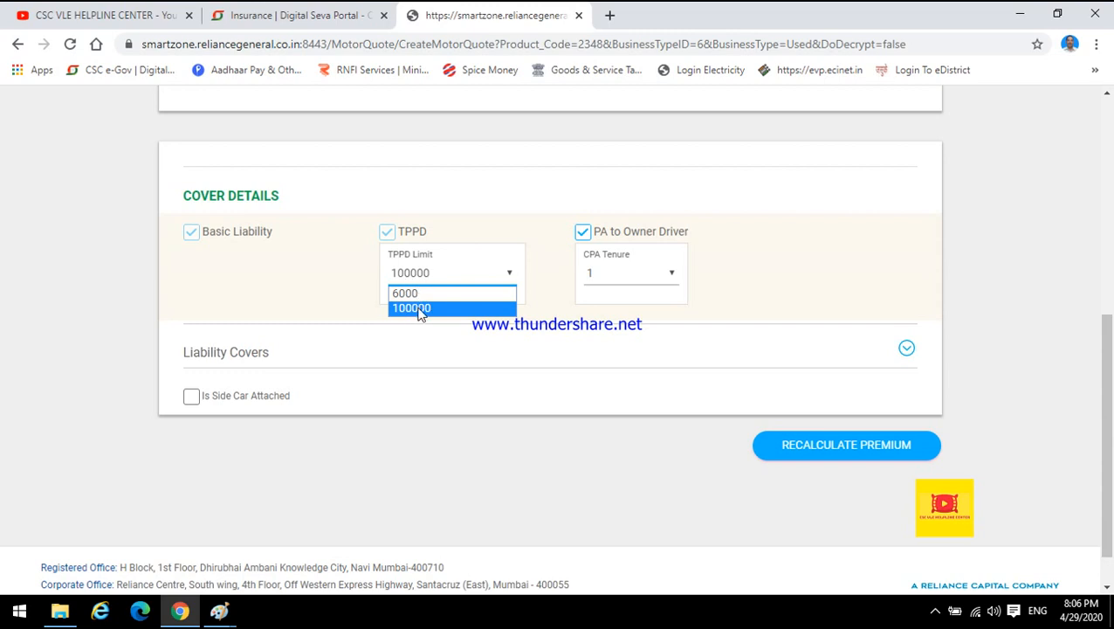
{"action": "left_click", "coordinate": [423, 310]}
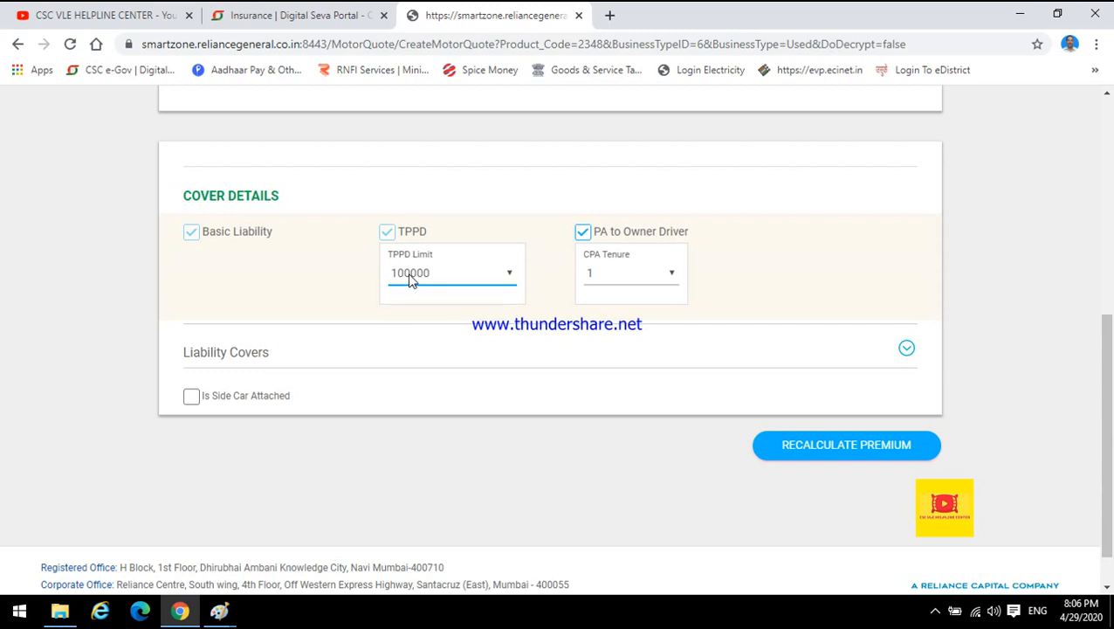
{"action": "left_click", "coordinate": [411, 278]}
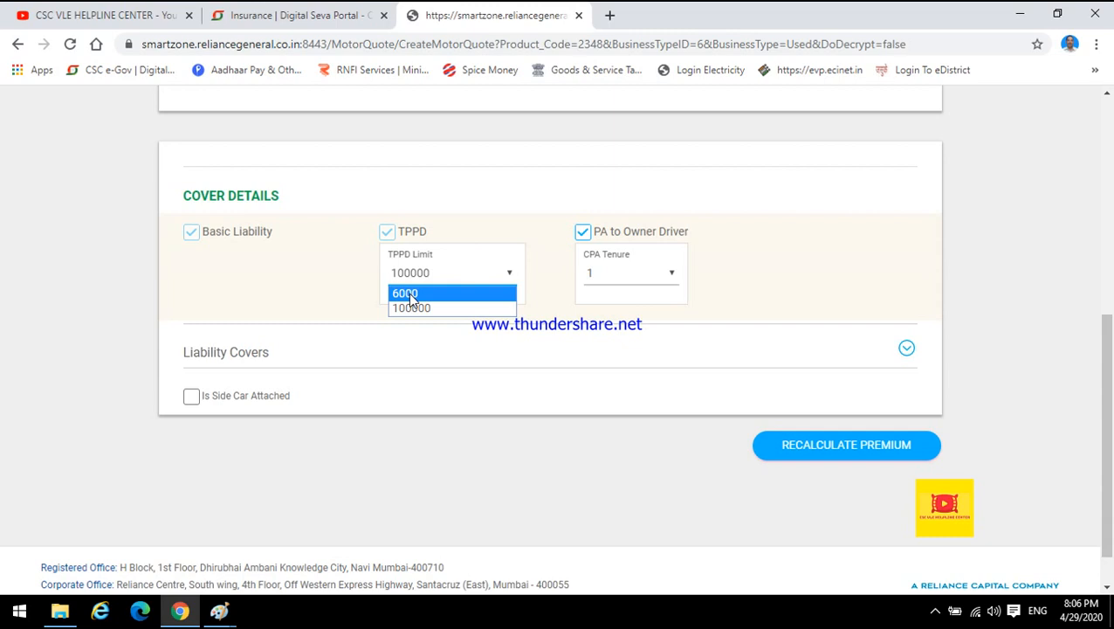
{"action": "left_click", "coordinate": [408, 292]}
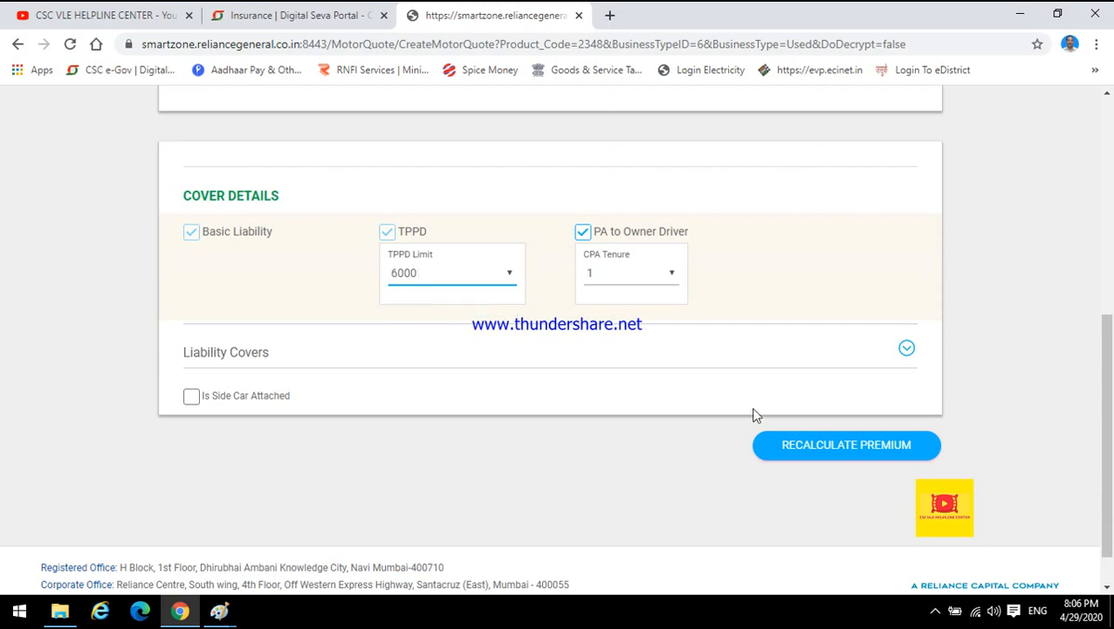
{"action": "left_click", "coordinate": [937, 611]}
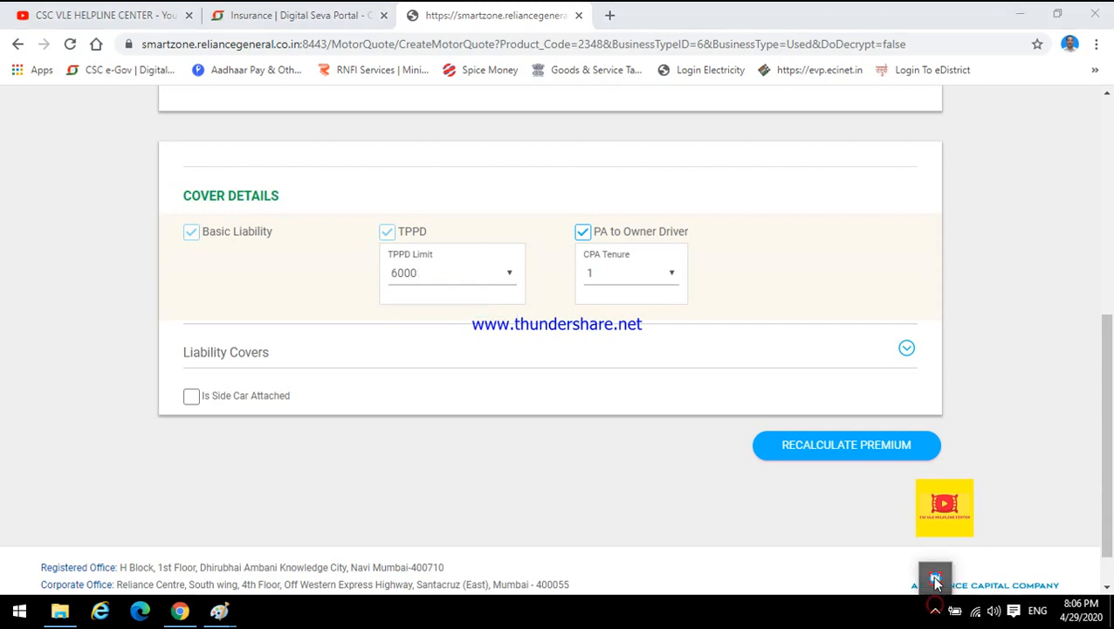
{"action": "left_click", "coordinate": [934, 576]}
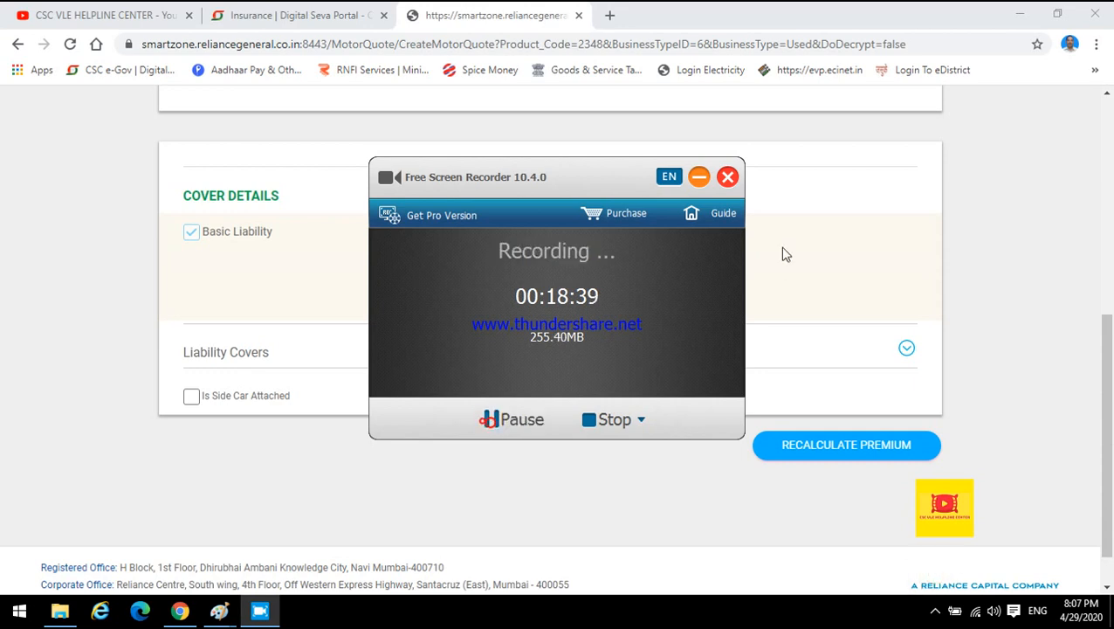
{"action": "left_click", "coordinate": [699, 177]}
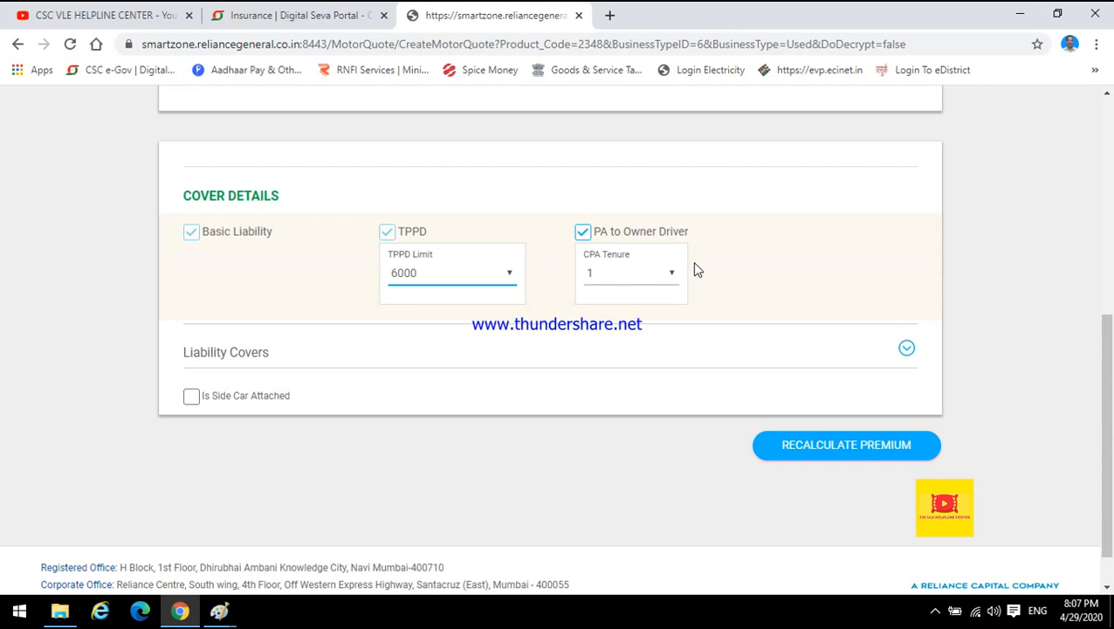
Set the TPPD limit to 100000 and highlight the PA to Owner Driver cover.
{"action": "left_click", "coordinate": [411, 275]}
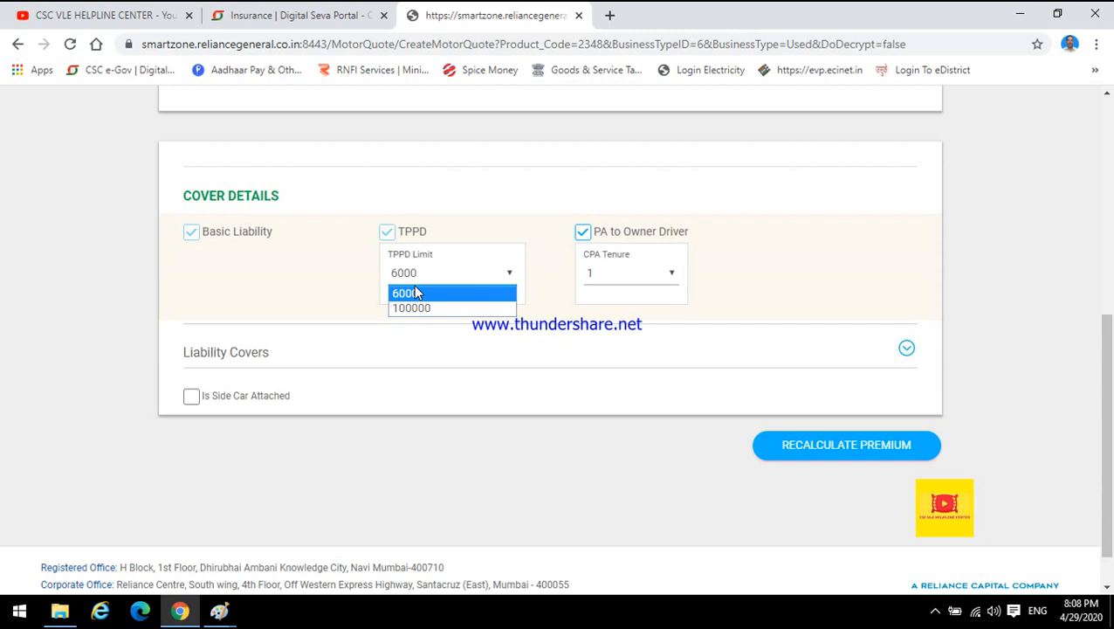
{"action": "left_click", "coordinate": [411, 307]}
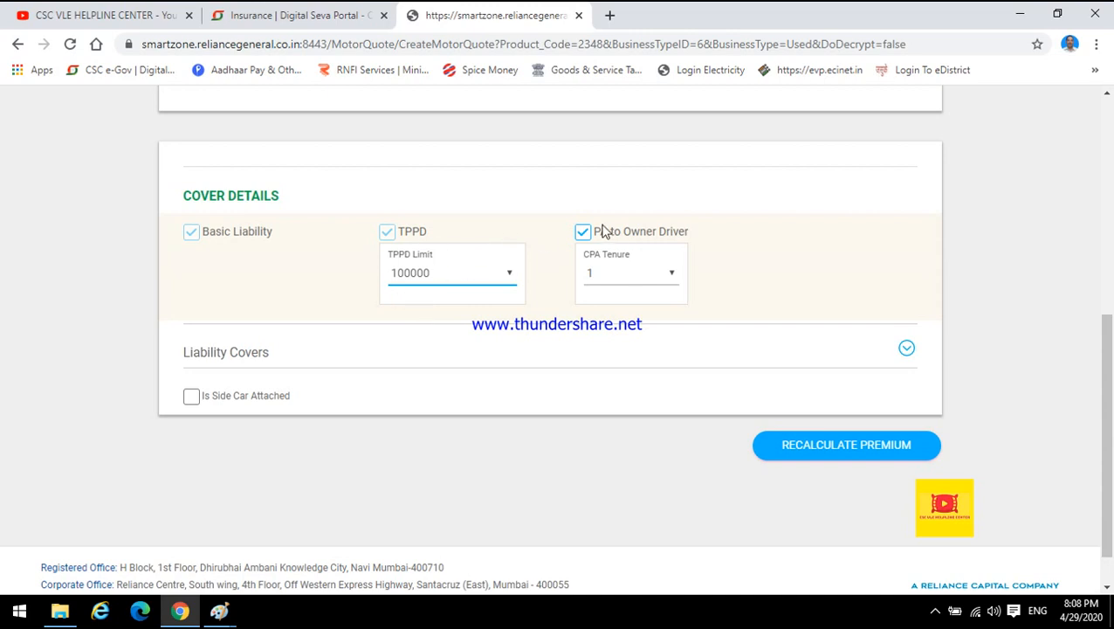
{"action": "left_click_drag", "start_coordinate": [600, 238], "coordinate": [701, 239]}
{"action": "left_click", "coordinate": [704, 236]}
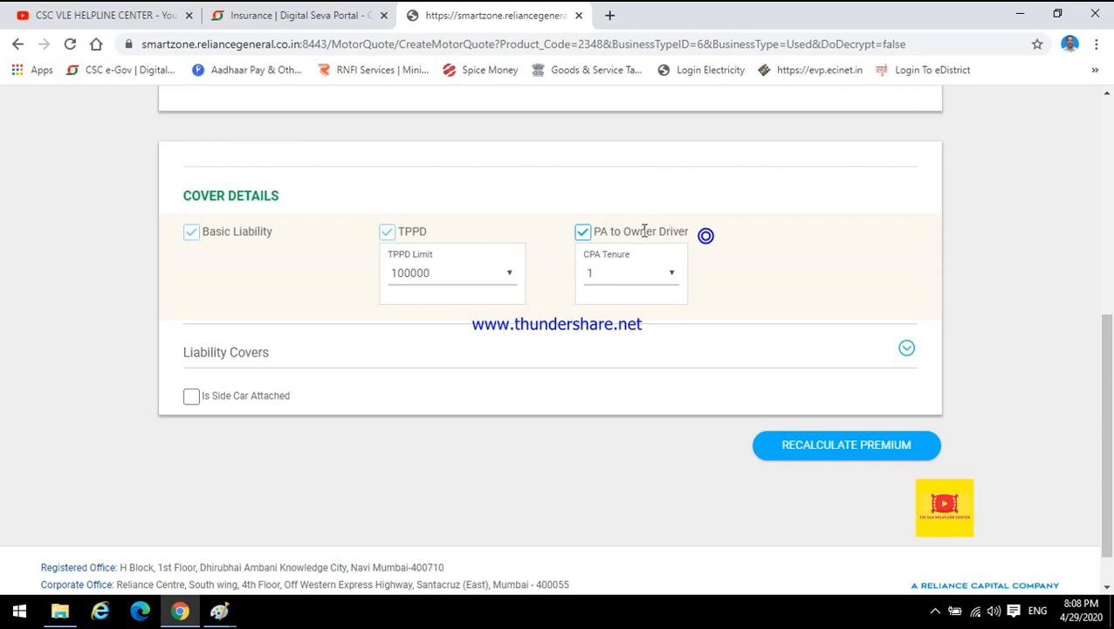
{"action": "left_click_drag", "start_coordinate": [595, 233], "coordinate": [680, 235]}
{"action": "left_click", "coordinate": [696, 241]}
{"action": "left_click_drag", "start_coordinate": [591, 232], "coordinate": [697, 241]}
{"action": "left_click", "coordinate": [701, 242]}
Check the CPA tenure options and expand the Liability Covers section.
{"action": "left_click", "coordinate": [627, 276]}
{"action": "left_click", "coordinate": [626, 276]}
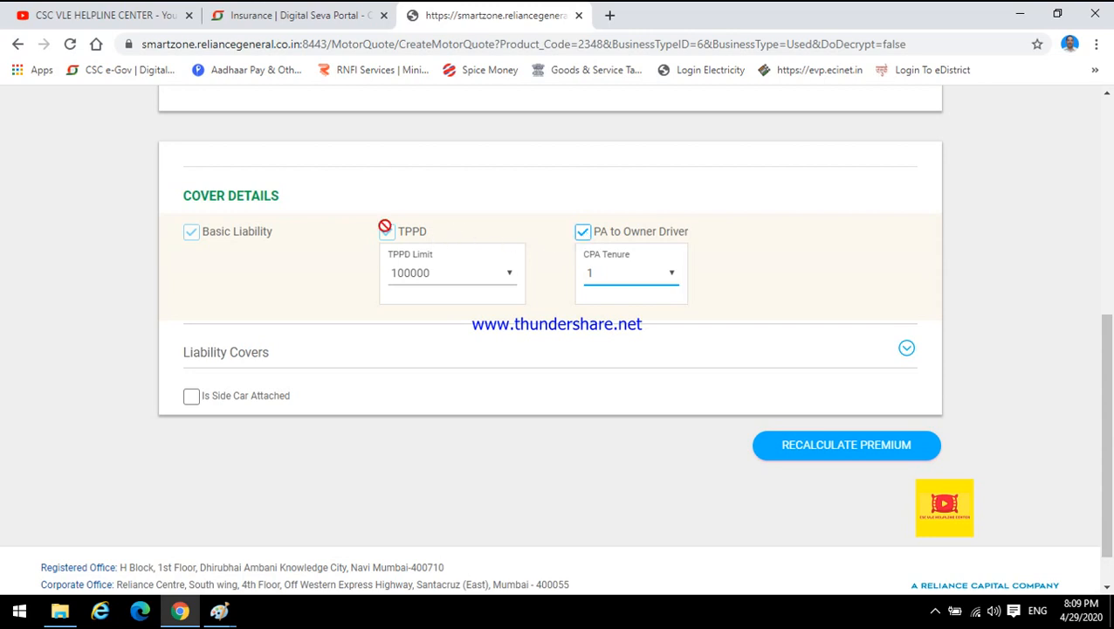
{"action": "left_click", "coordinate": [304, 359]}
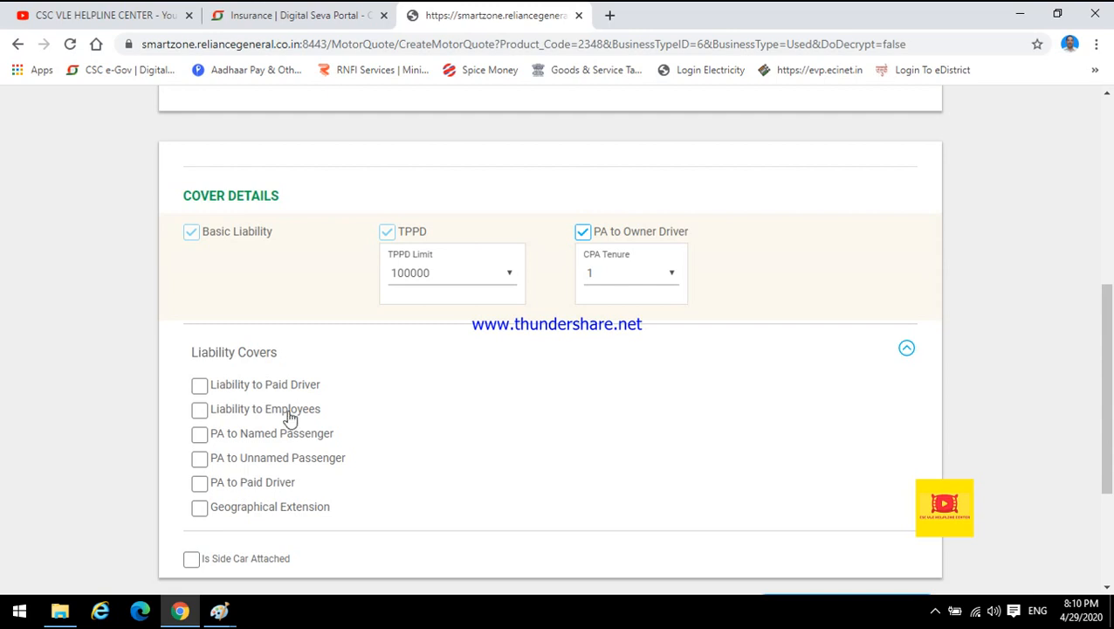
{"action": "left_click", "coordinate": [935, 611]}
{"action": "left_click", "coordinate": [937, 579]}
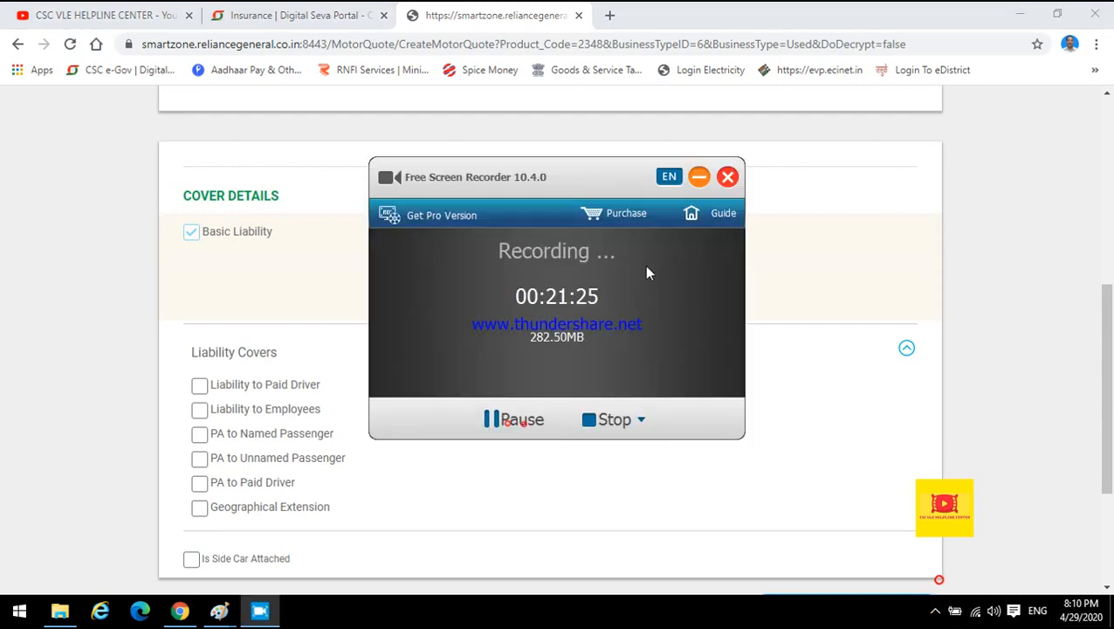
{"action": "left_click", "coordinate": [699, 176]}
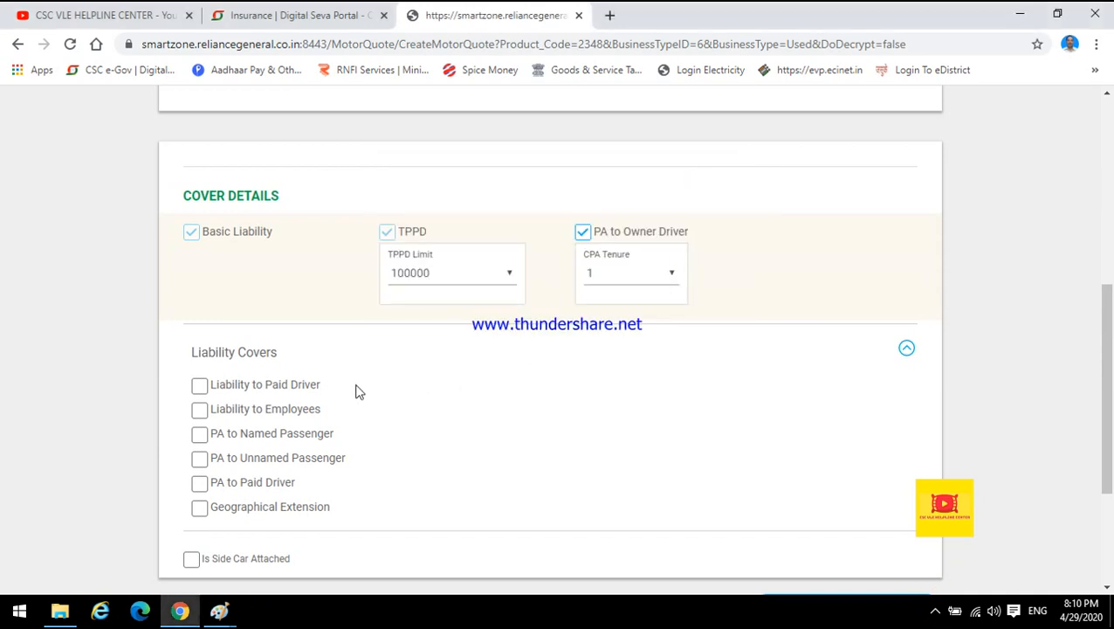
Try the Liability to Paid Driver cover and its number of paid drivers field, then clear it.
{"action": "left_click", "coordinate": [199, 384]}
{"action": "left_click", "coordinate": [259, 425]}
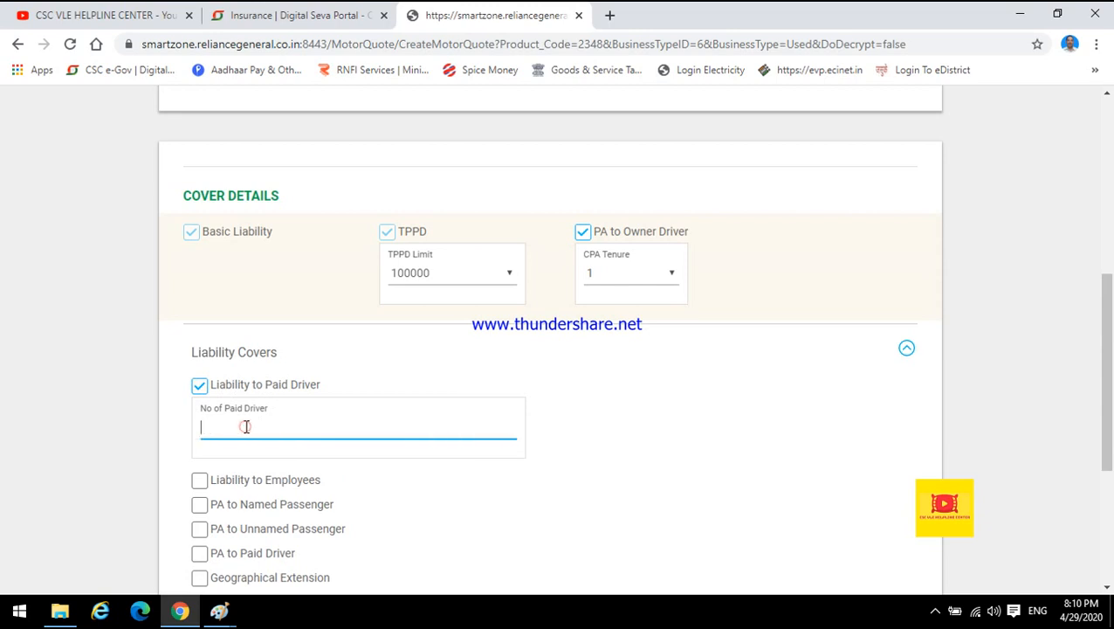
{"action": "left_click", "coordinate": [200, 386]}
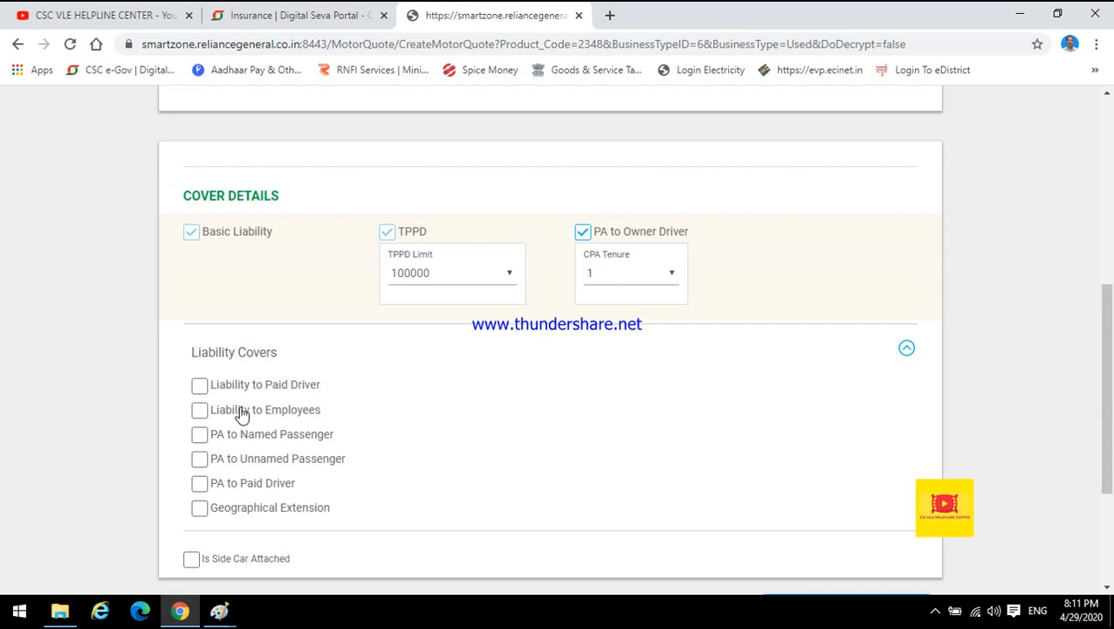
{"action": "left_click", "coordinate": [936, 610]}
{"action": "left_click", "coordinate": [939, 575]}
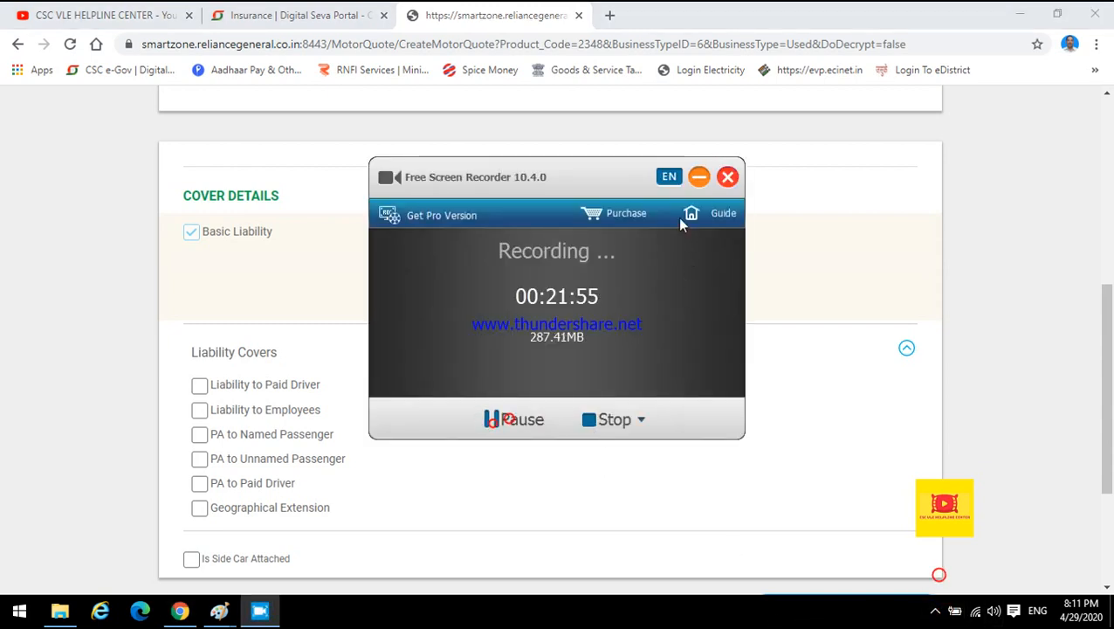
{"action": "left_click", "coordinate": [699, 176]}
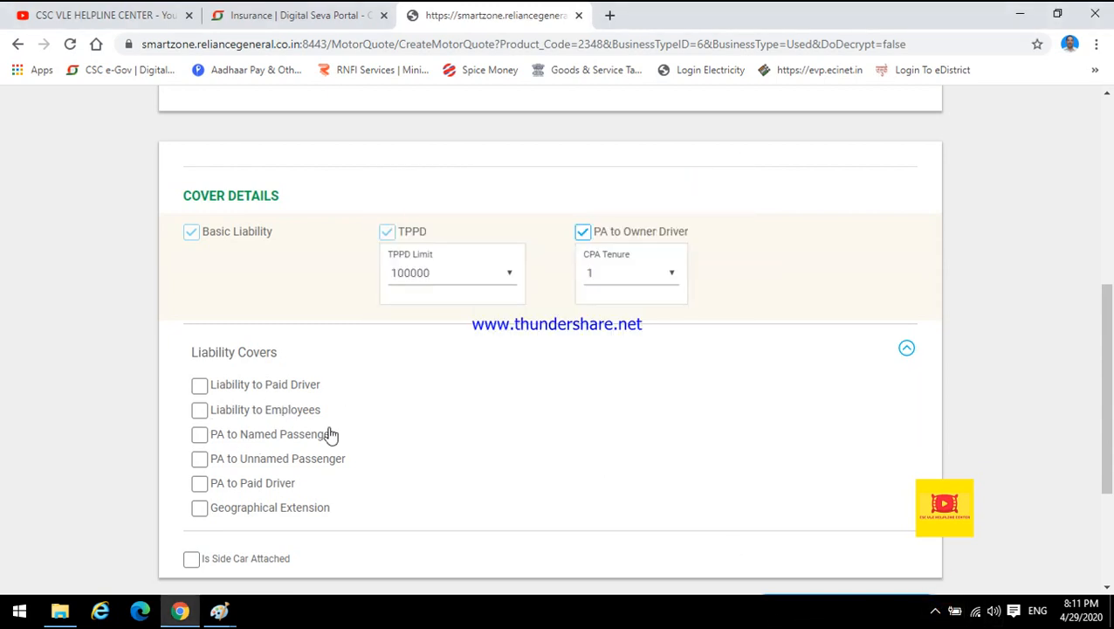
Try the PA to Named Passenger cover with a 100000 sum insured, then clear the cover.
{"action": "left_click_drag", "start_coordinate": [348, 433], "coordinate": [217, 434]}
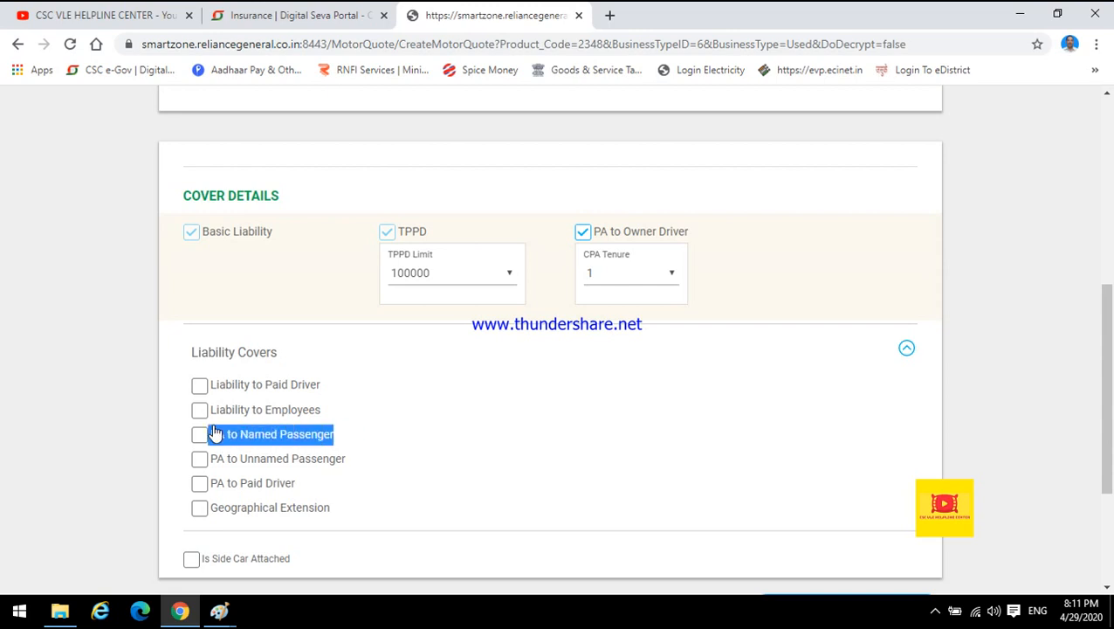
{"action": "left_click", "coordinate": [384, 426]}
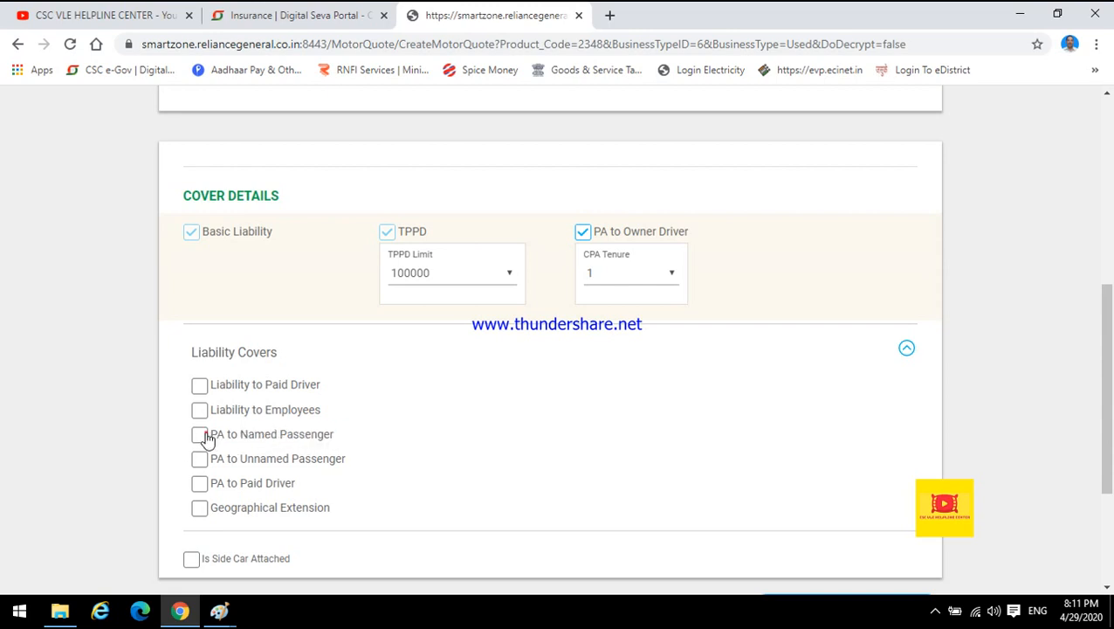
{"action": "left_click", "coordinate": [203, 435]}
{"action": "left_click", "coordinate": [249, 473]}
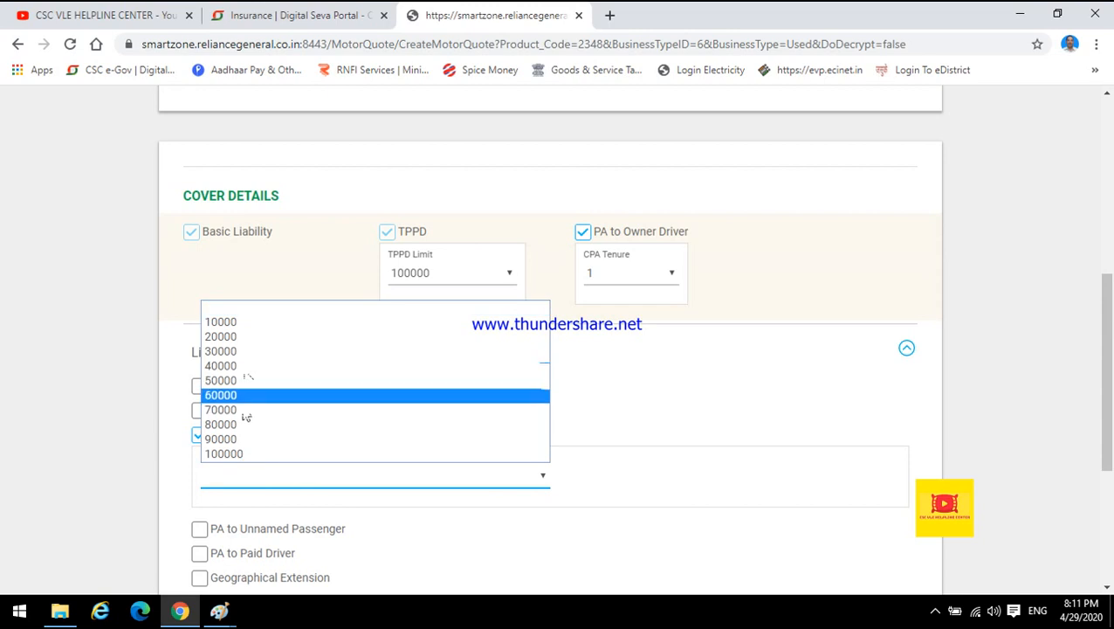
{"action": "left_click", "coordinate": [574, 478]}
{"action": "left_click", "coordinate": [284, 479]}
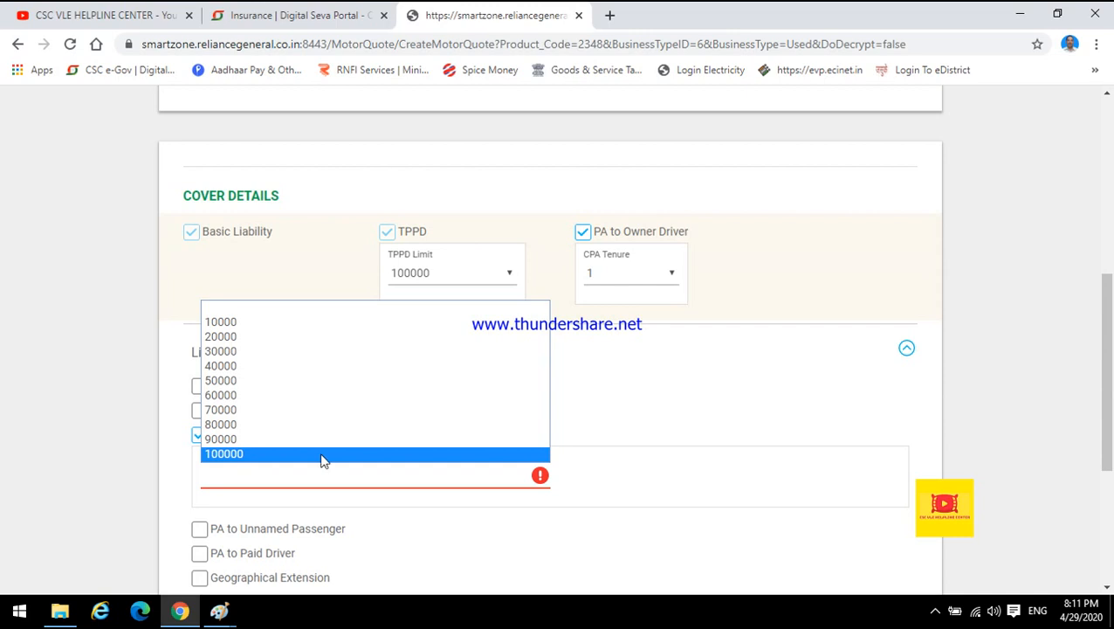
{"action": "left_click", "coordinate": [643, 472]}
{"action": "left_click", "coordinate": [199, 435]}
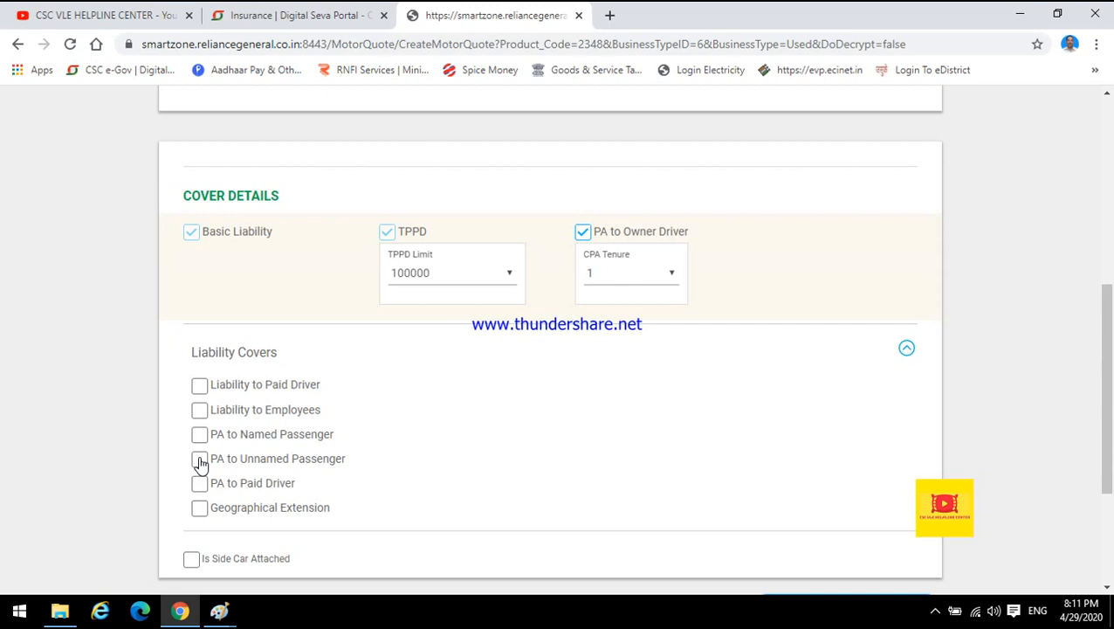
{"action": "left_click", "coordinate": [936, 611]}
{"action": "left_click", "coordinate": [933, 577]}
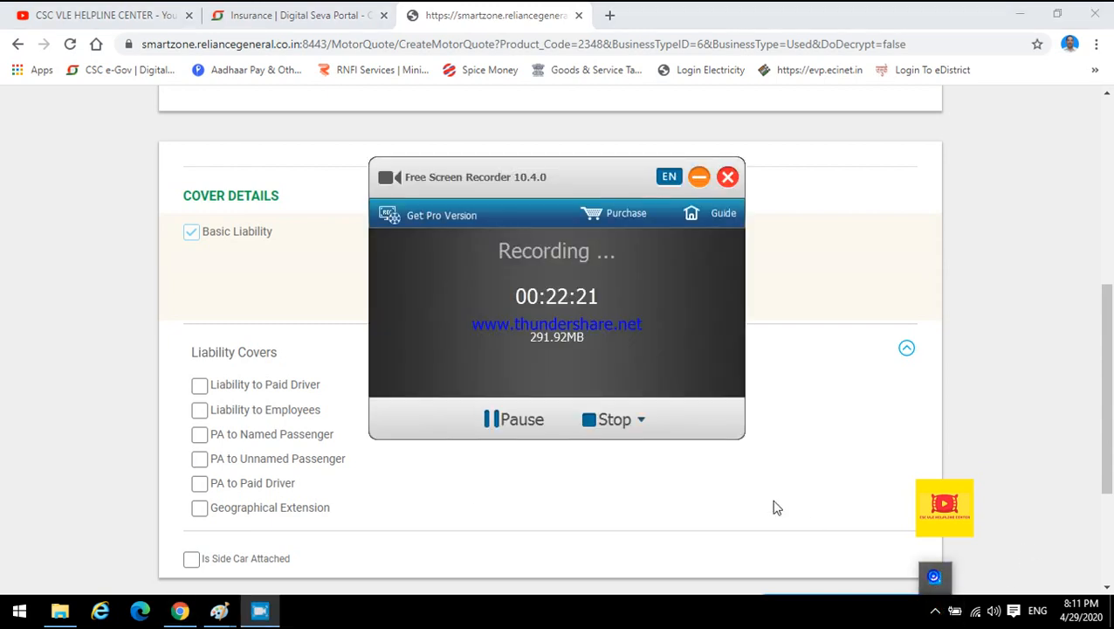
{"action": "left_click", "coordinate": [492, 419]}
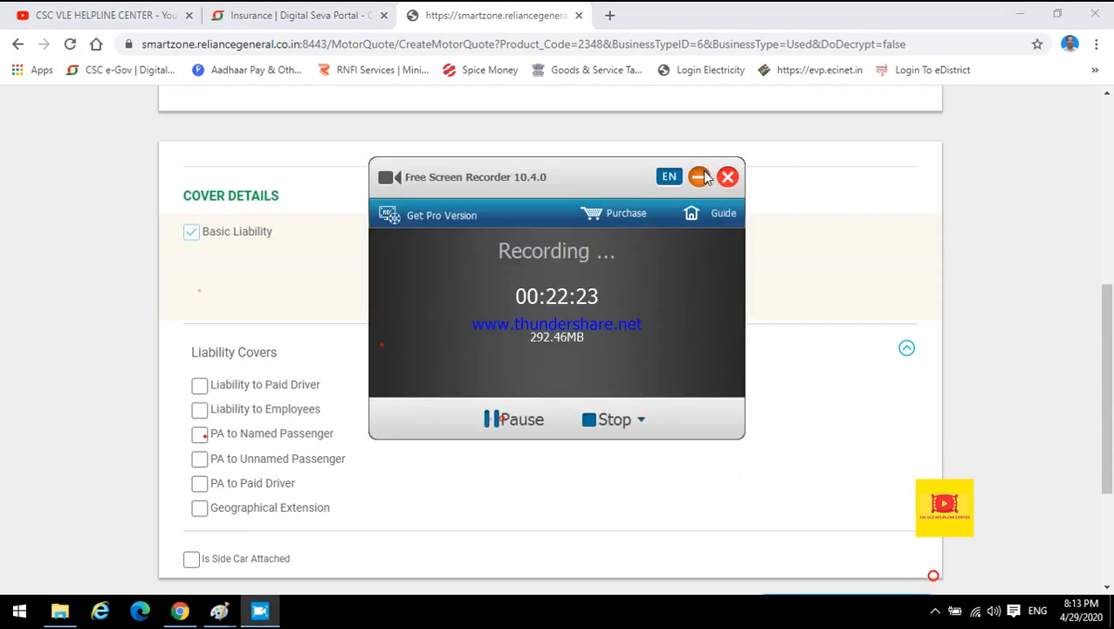
{"action": "left_click", "coordinate": [702, 177]}
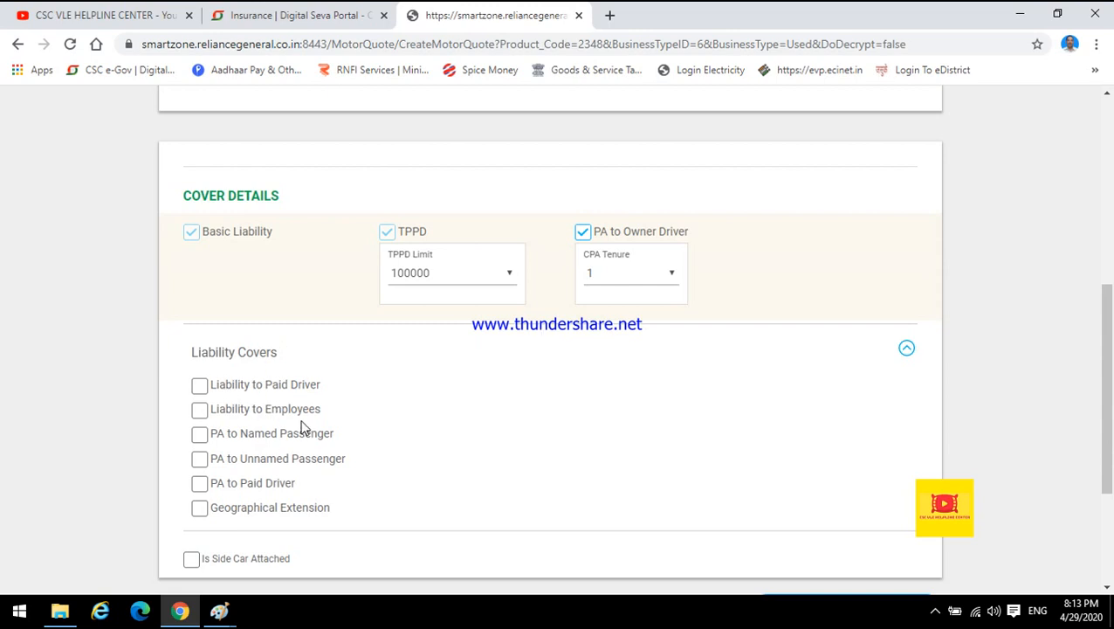
Collapse the Liability Covers section, recalculate the premium and review the total premium.
{"action": "left_click", "coordinate": [908, 351]}
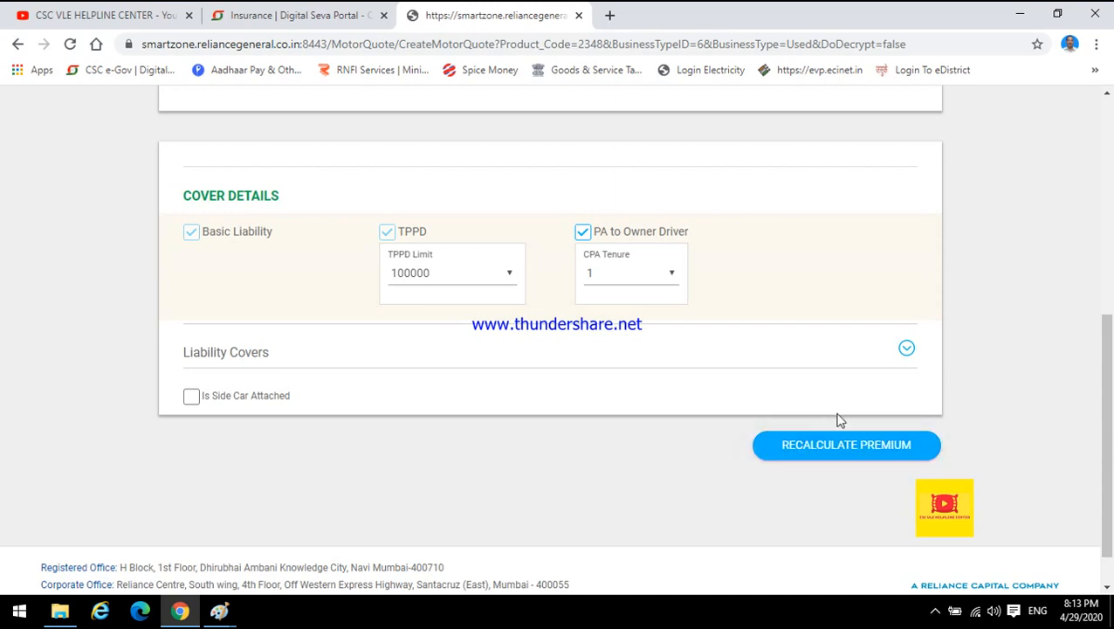
{"action": "left_click", "coordinate": [841, 447]}
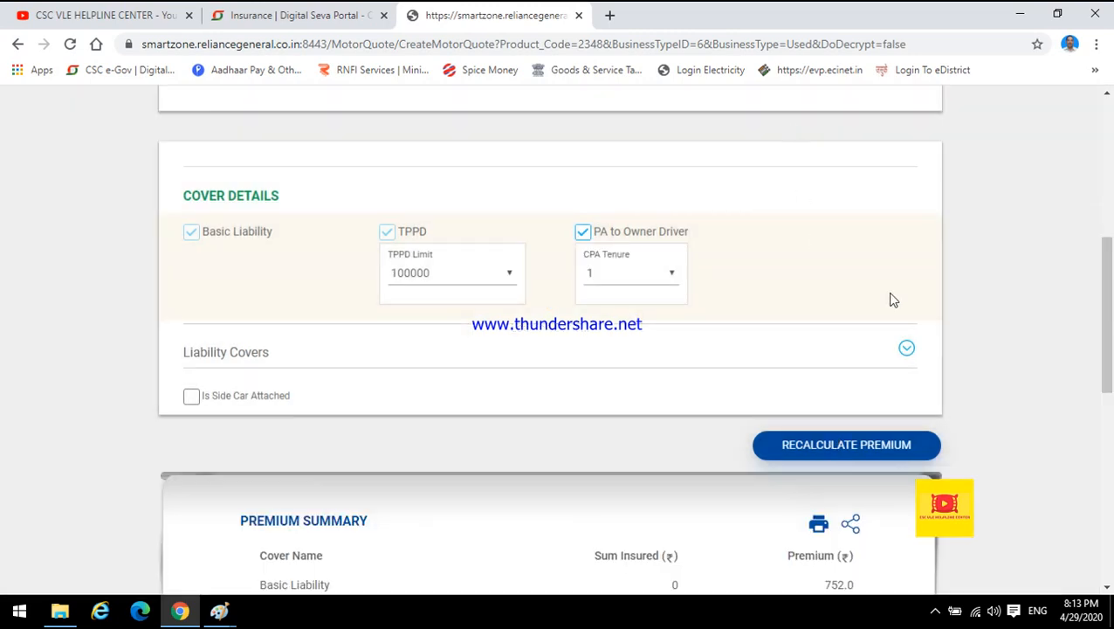
{"action": "left_click_drag", "start_coordinate": [1111, 337], "coordinate": [1111, 441]}
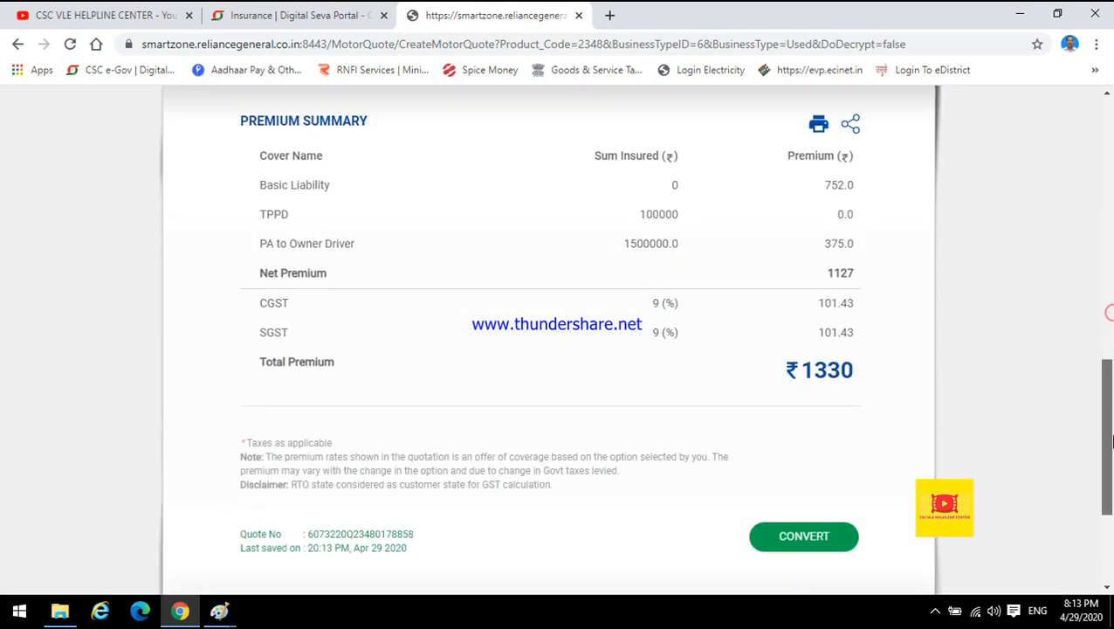
{"action": "left_click_drag", "start_coordinate": [776, 367], "coordinate": [858, 370]}
{"action": "left_click", "coordinate": [825, 393]}
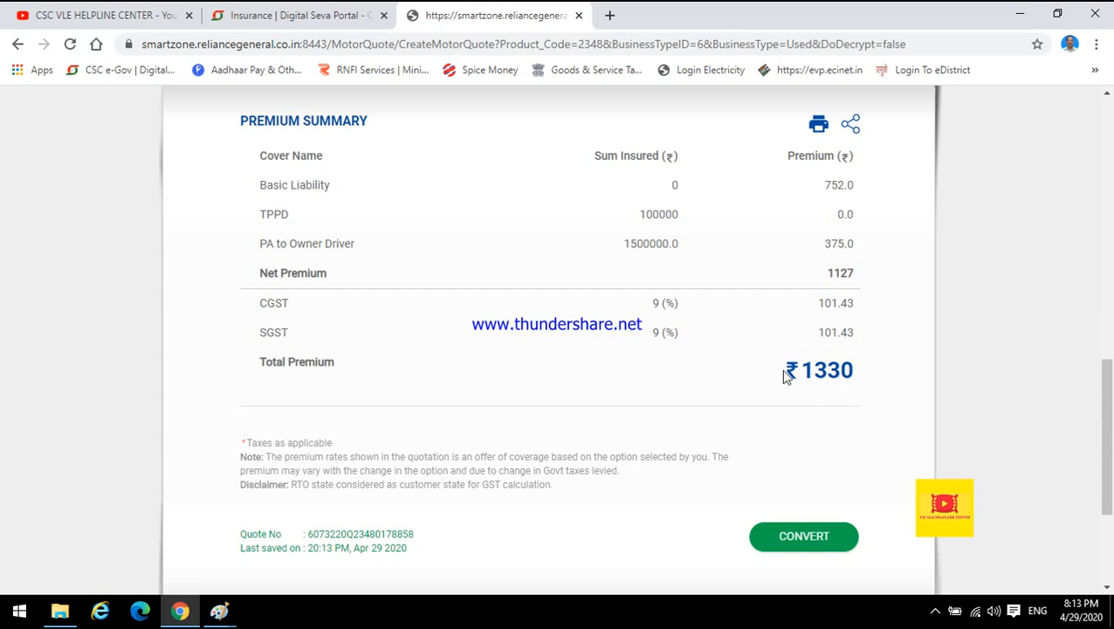
{"action": "left_click_drag", "start_coordinate": [784, 370], "coordinate": [854, 370]}
{"action": "left_click", "coordinate": [853, 410]}
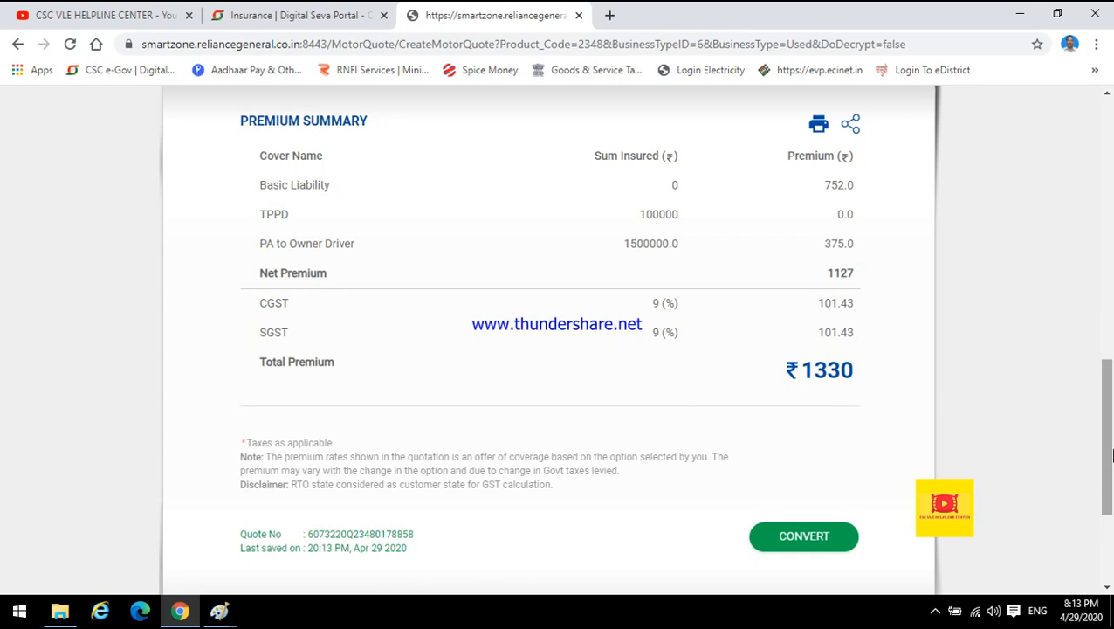
Set the TPPD limit to 6000, recalculate the premium and review the total premium.
{"action": "left_click_drag", "start_coordinate": [1111, 454], "coordinate": [937, 348]}
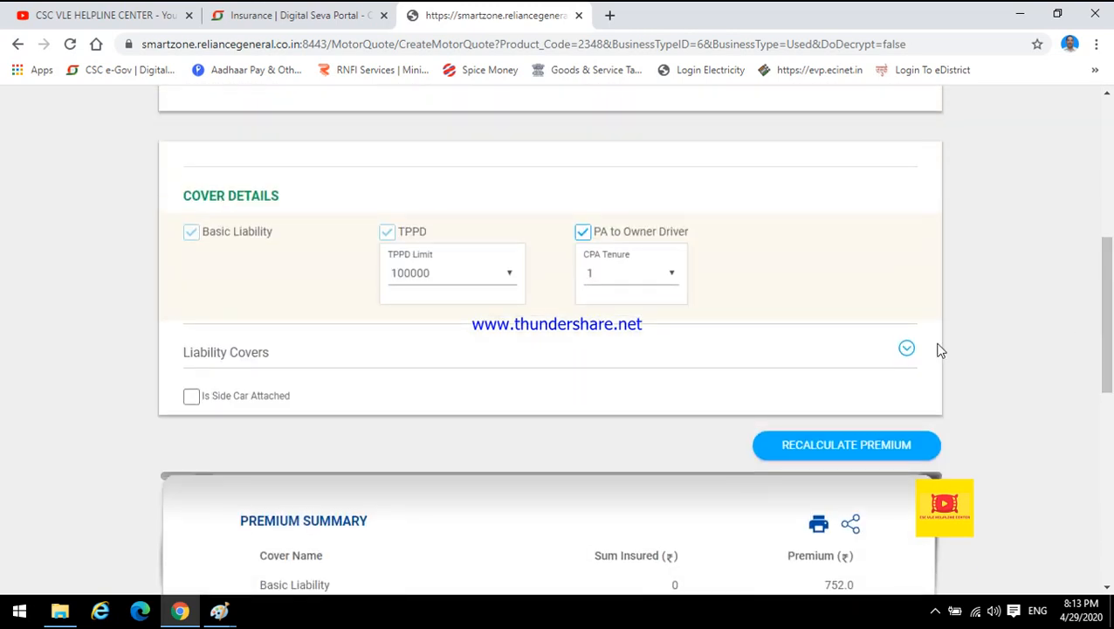
{"action": "left_click", "coordinate": [404, 280]}
{"action": "left_click", "coordinate": [402, 292]}
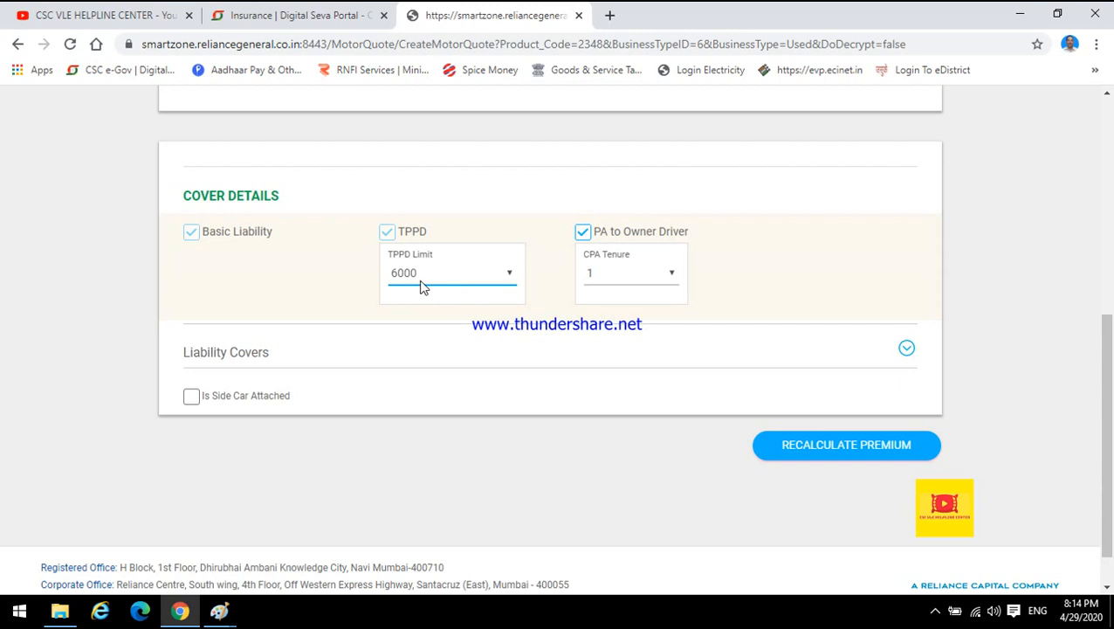
{"action": "left_click", "coordinate": [817, 447]}
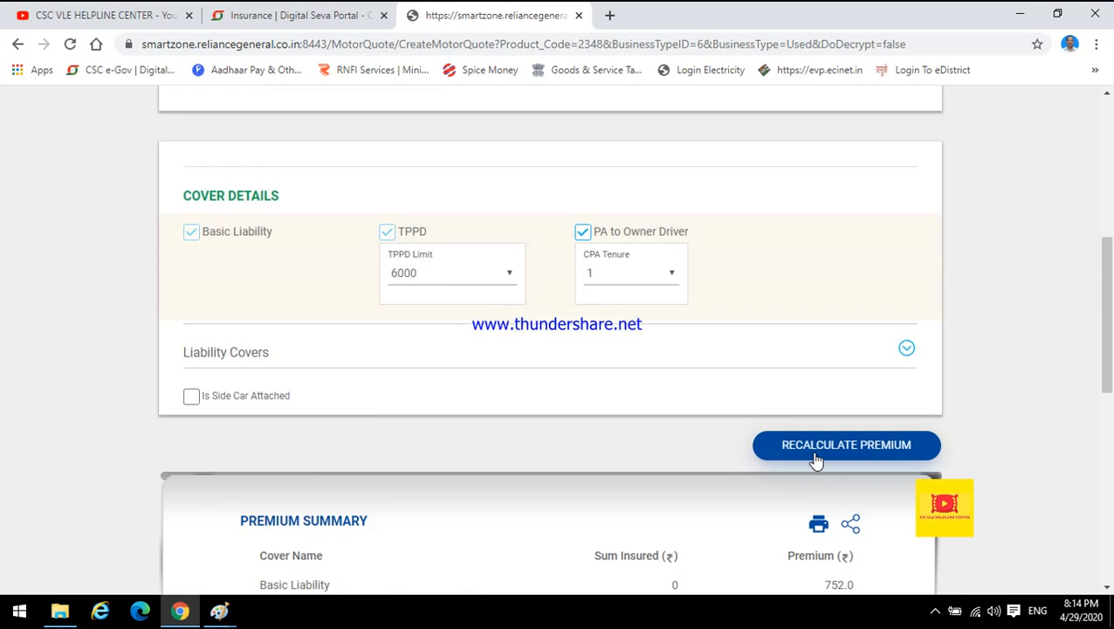
{"action": "left_click_drag", "start_coordinate": [1107, 315], "coordinate": [1109, 441]}
{"action": "left_click_drag", "start_coordinate": [786, 365], "coordinate": [848, 383]}
{"action": "left_click", "coordinate": [834, 391]}
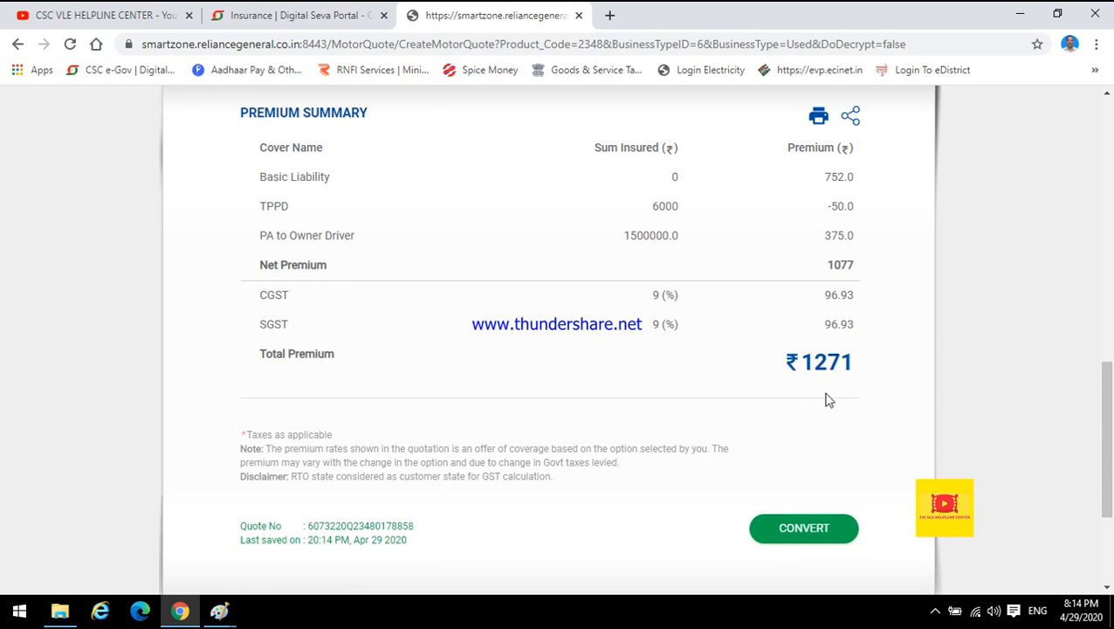
{"action": "left_click", "coordinate": [667, 213]}
{"action": "left_click_drag", "start_coordinate": [780, 363], "coordinate": [861, 368]}
{"action": "left_click", "coordinate": [830, 390]}
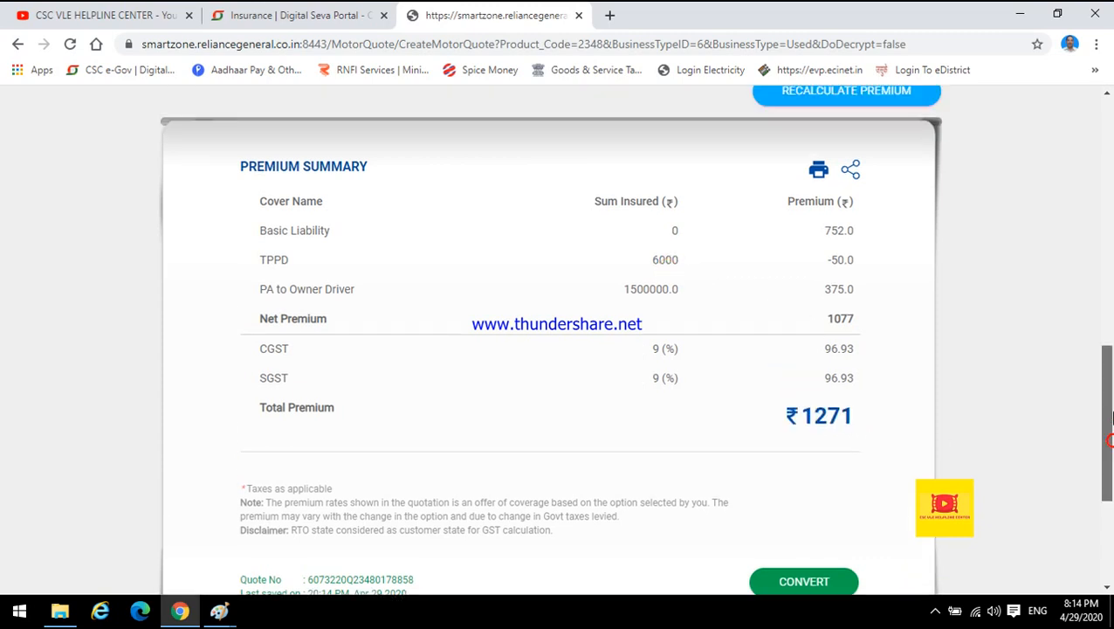
Set the TPPD limit back to 100000.
{"action": "scroll", "coordinate": [668, 250], "scroll_direction": "up", "scroll_amount": 4}
{"action": "left_click", "coordinate": [423, 218]}
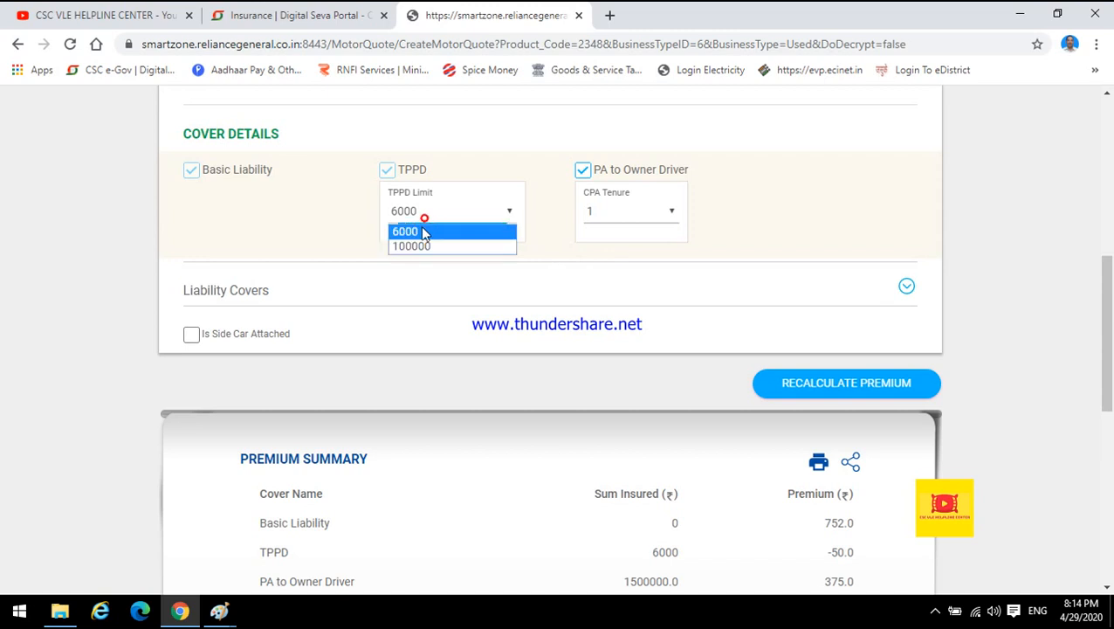
{"action": "left_click", "coordinate": [421, 246]}
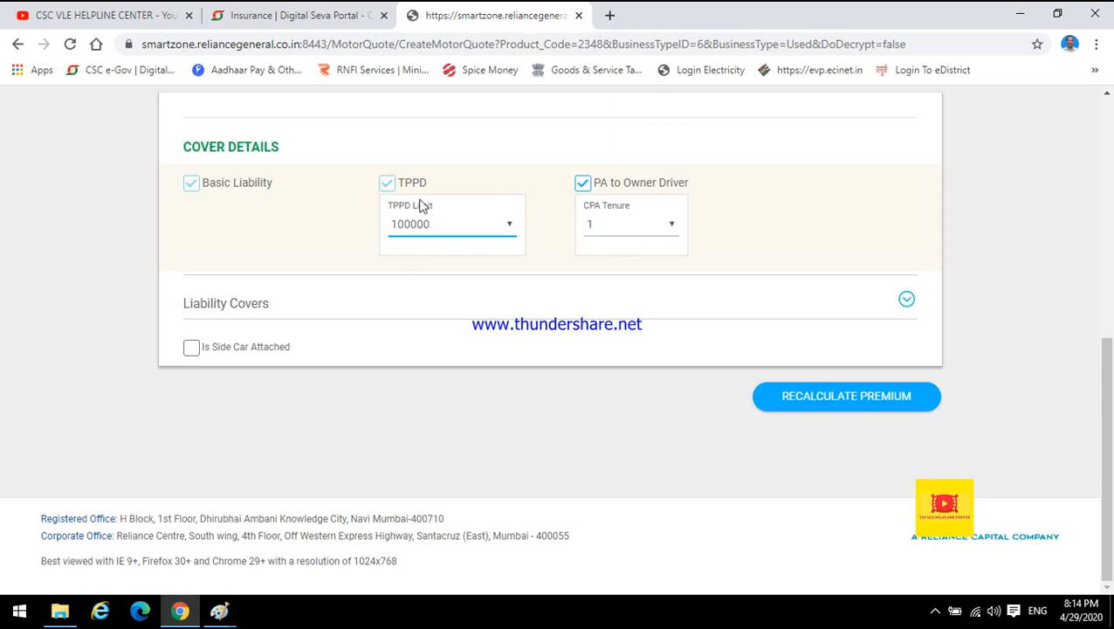
Deselect the PA to Owner Driver cover, answering No to the owner's licence confirmation, and recalculate the premium.
{"action": "left_click", "coordinate": [582, 185]}
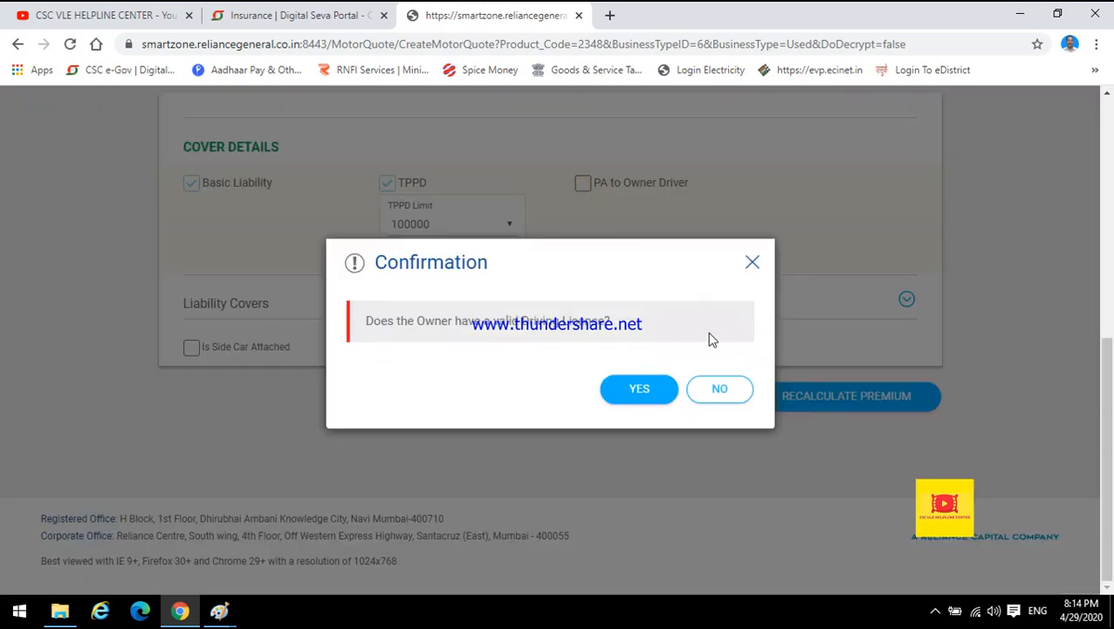
{"action": "left_click", "coordinate": [715, 390]}
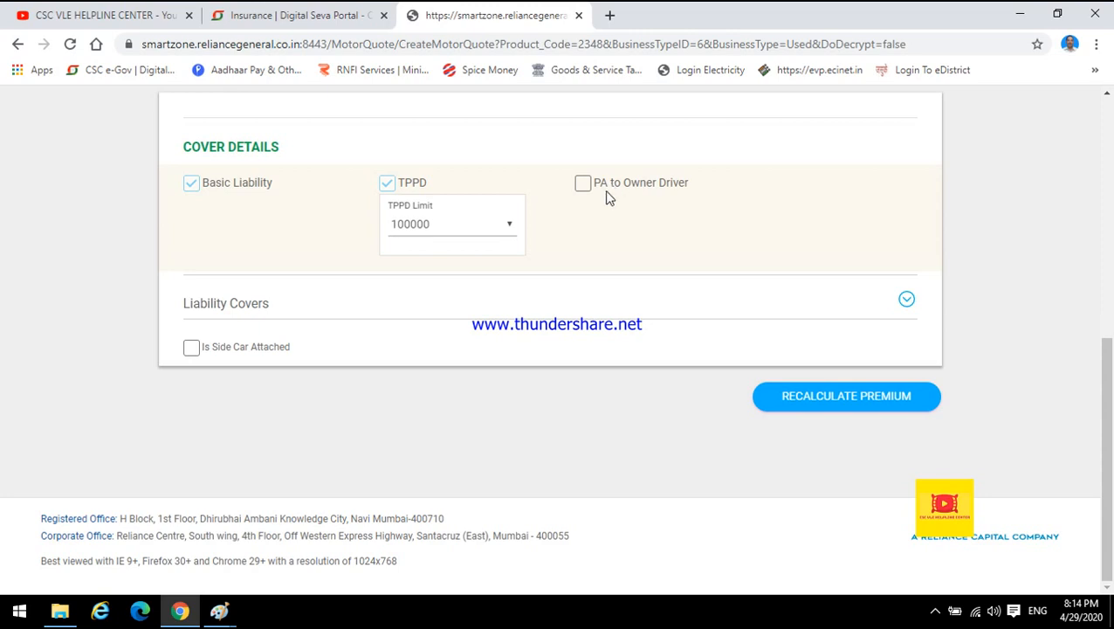
{"action": "left_click", "coordinate": [582, 184]}
{"action": "left_click", "coordinate": [584, 185]}
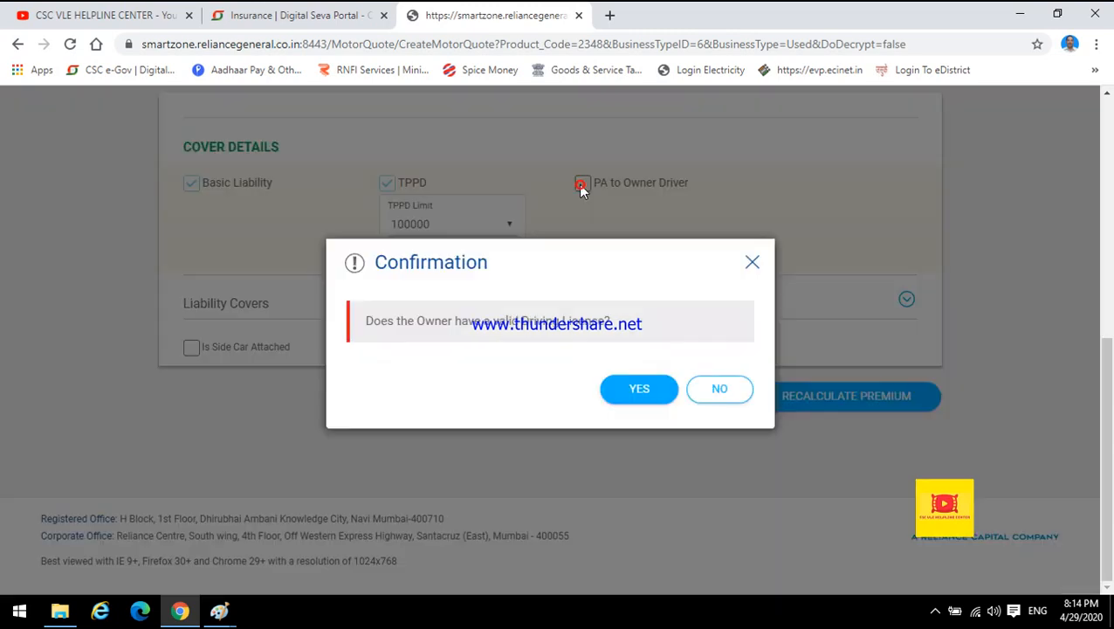
{"action": "left_click", "coordinate": [719, 393]}
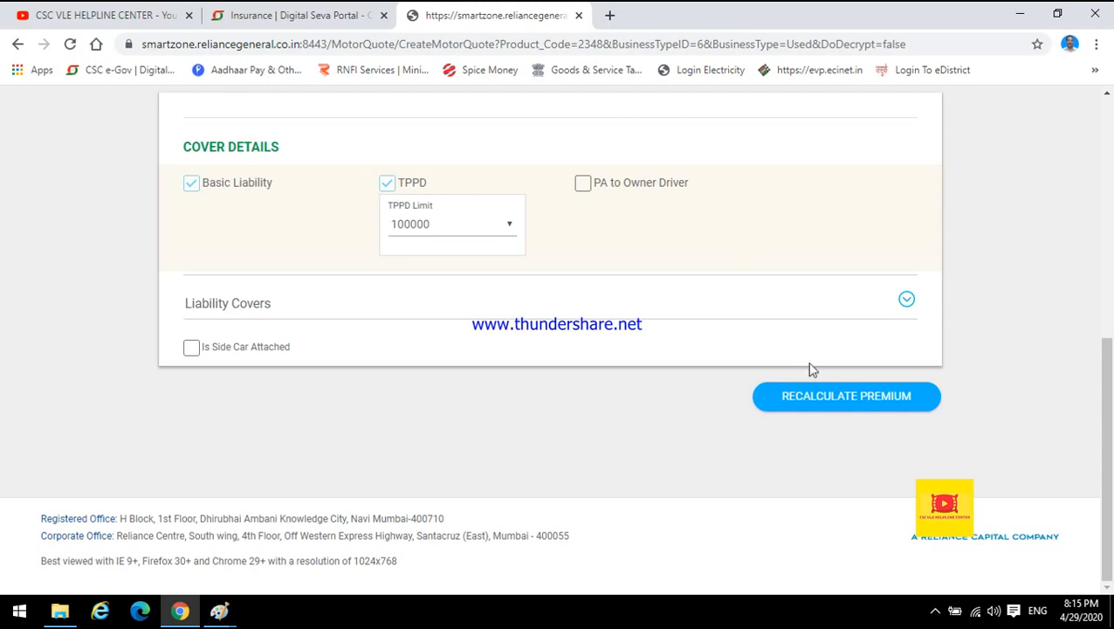
{"action": "left_click", "coordinate": [826, 409]}
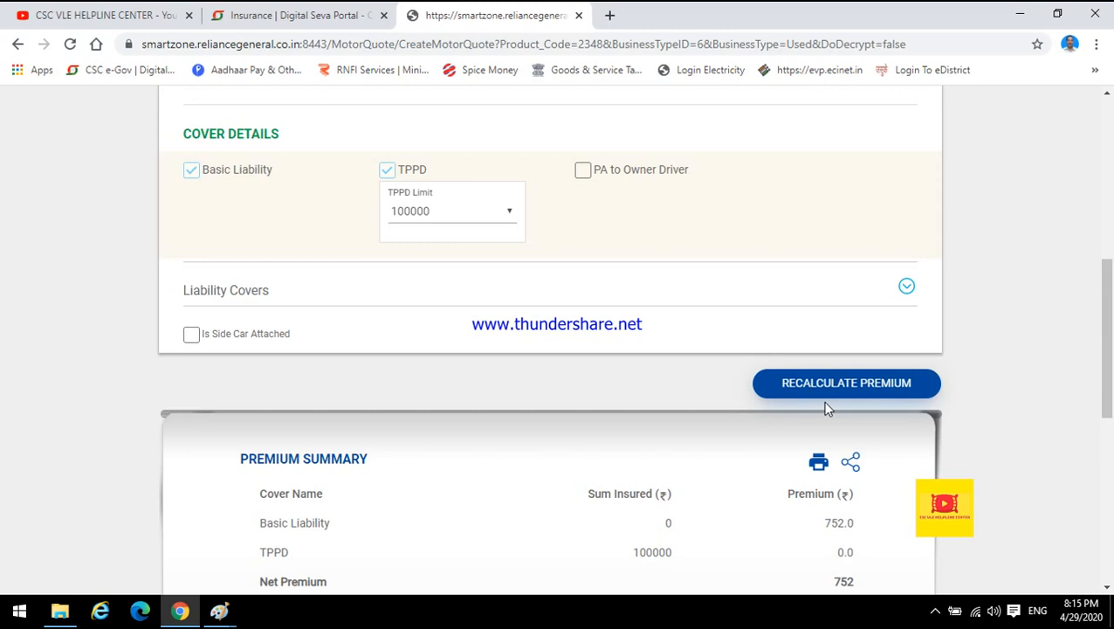
Review the recalculated premium summary and total premium.
{"action": "left_click_drag", "start_coordinate": [1108, 368], "coordinate": [1108, 466]}
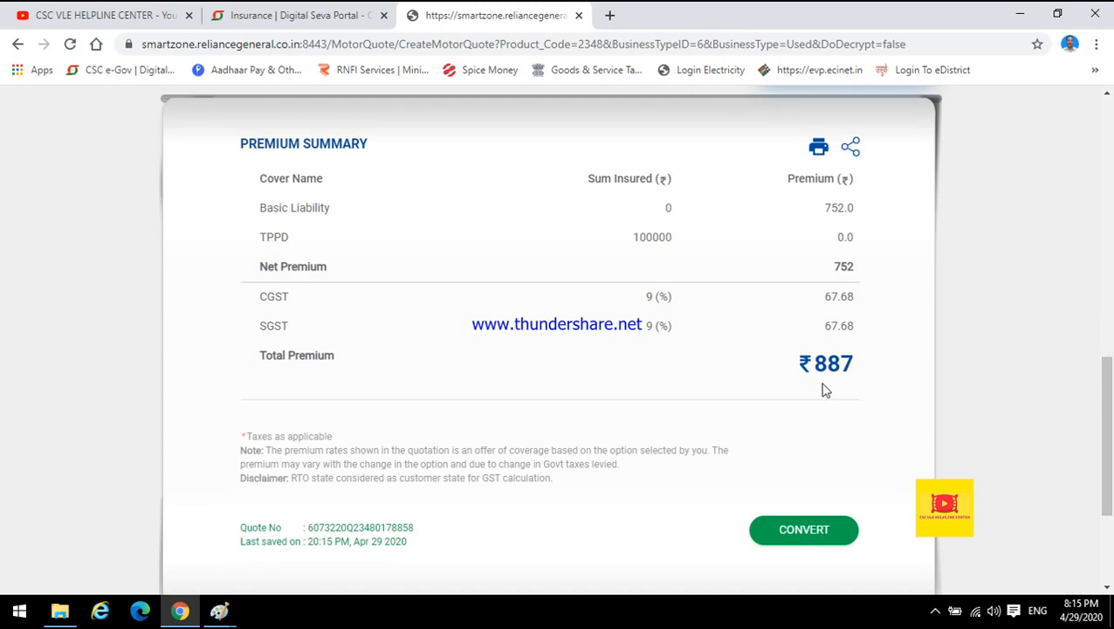
{"action": "left_click_drag", "start_coordinate": [796, 367], "coordinate": [855, 370]}
{"action": "left_click", "coordinate": [811, 430]}
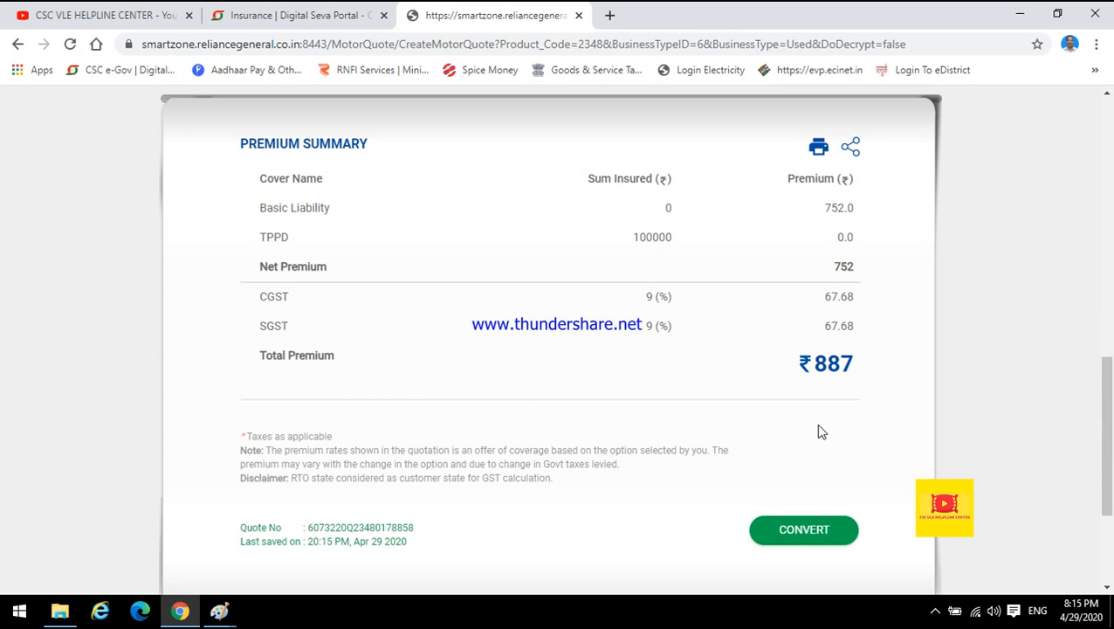
{"action": "left_click_drag", "start_coordinate": [794, 364], "coordinate": [854, 365]}
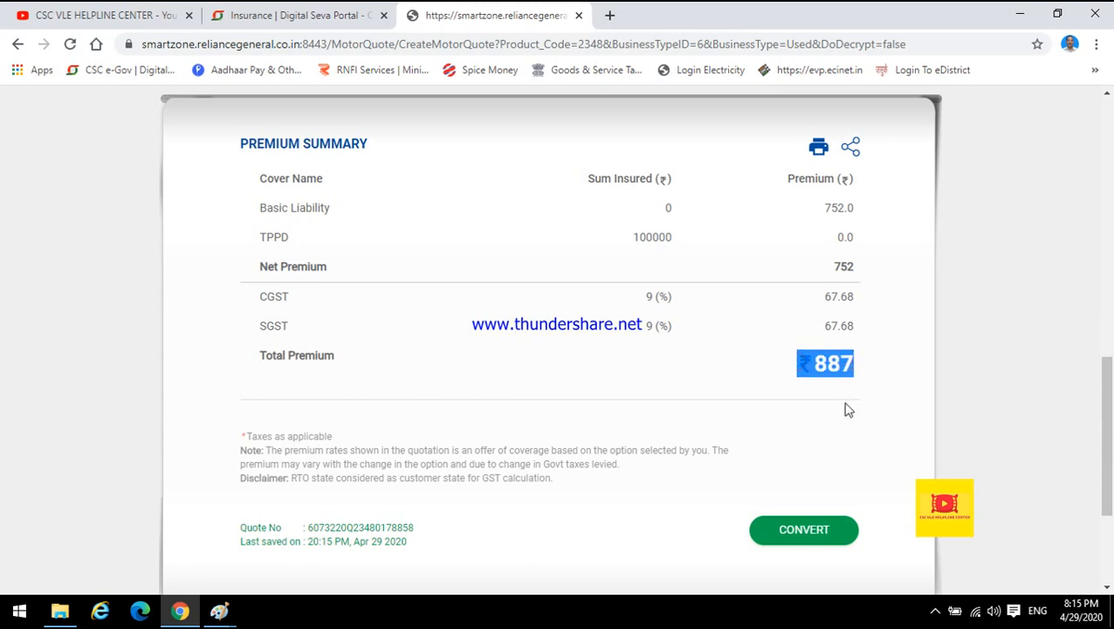
{"action": "left_click", "coordinate": [848, 406]}
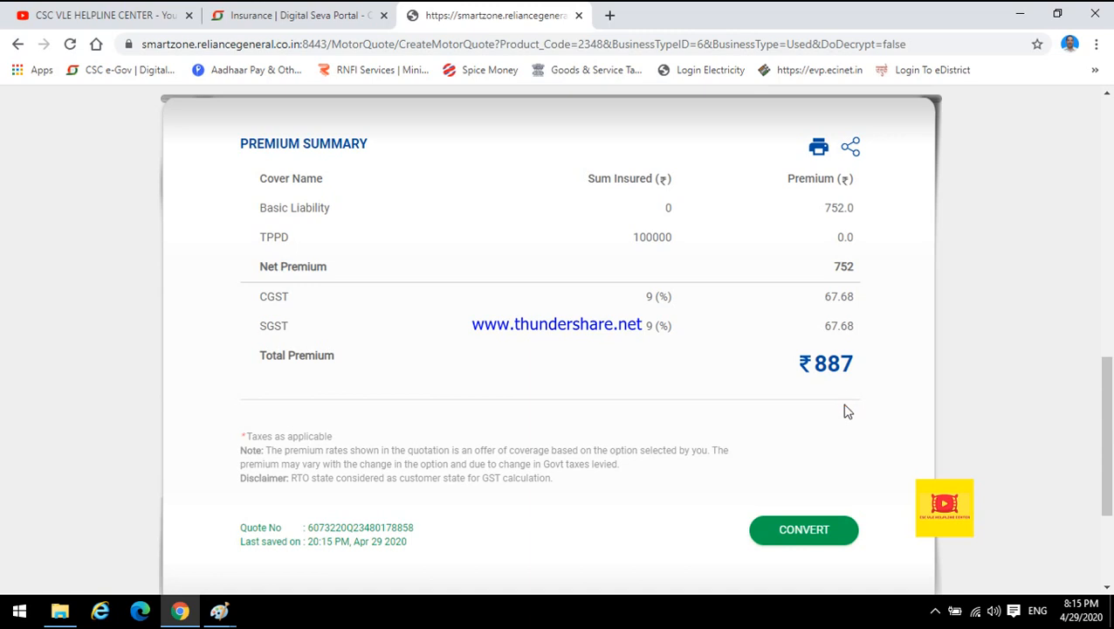
{"action": "scroll", "coordinate": [548, 384], "scroll_direction": "up", "scroll_amount": 5}
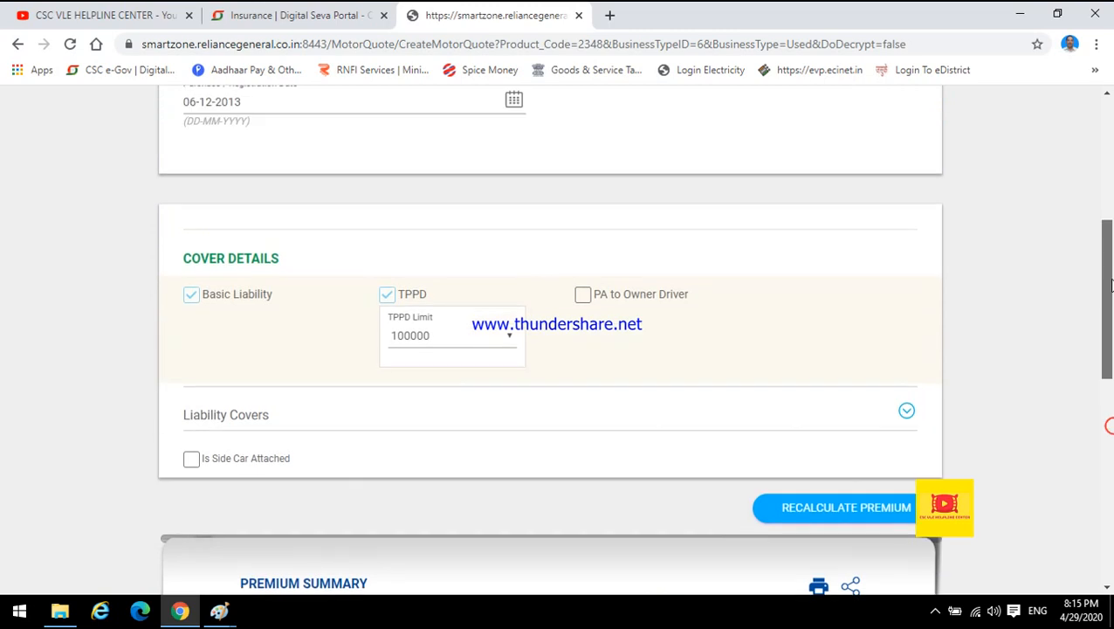
Set the TPPD limit to 6000 without the PA to Owner Driver cover, recalculate the premium and check the total premium.
{"action": "left_click", "coordinate": [407, 369]}
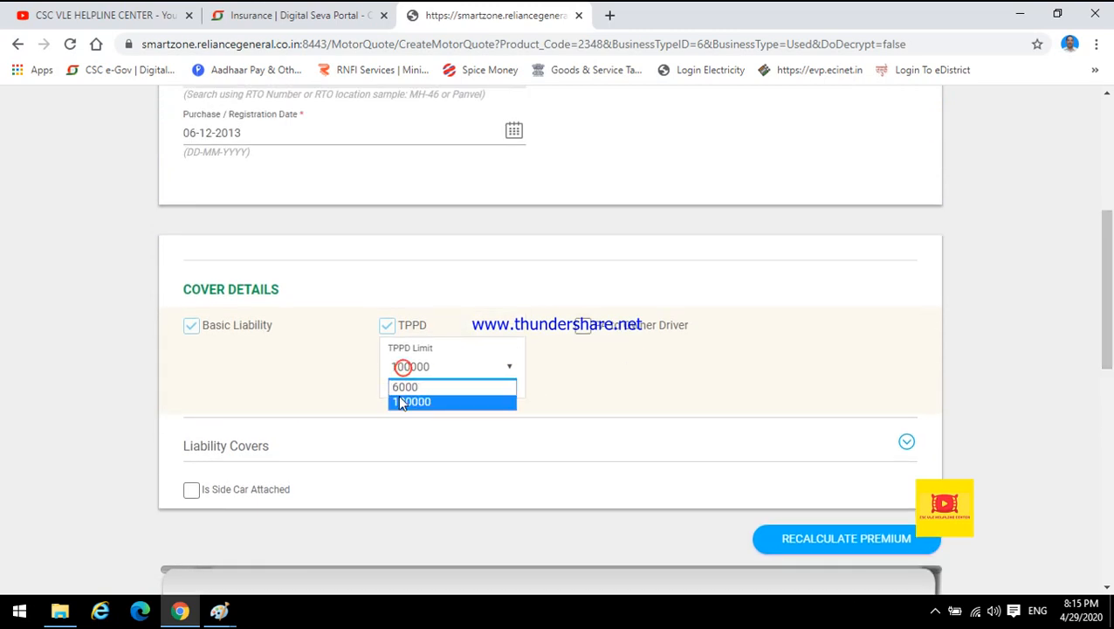
{"action": "left_click", "coordinate": [403, 389]}
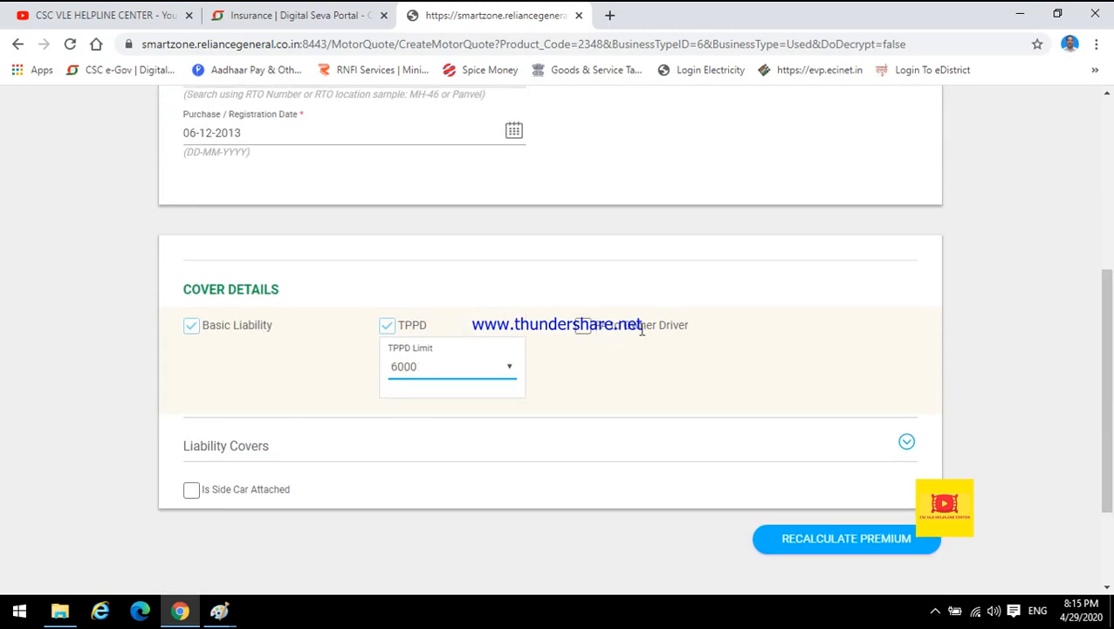
{"action": "left_click_drag", "start_coordinate": [592, 328], "coordinate": [707, 344]}
{"action": "left_click", "coordinate": [707, 344]}
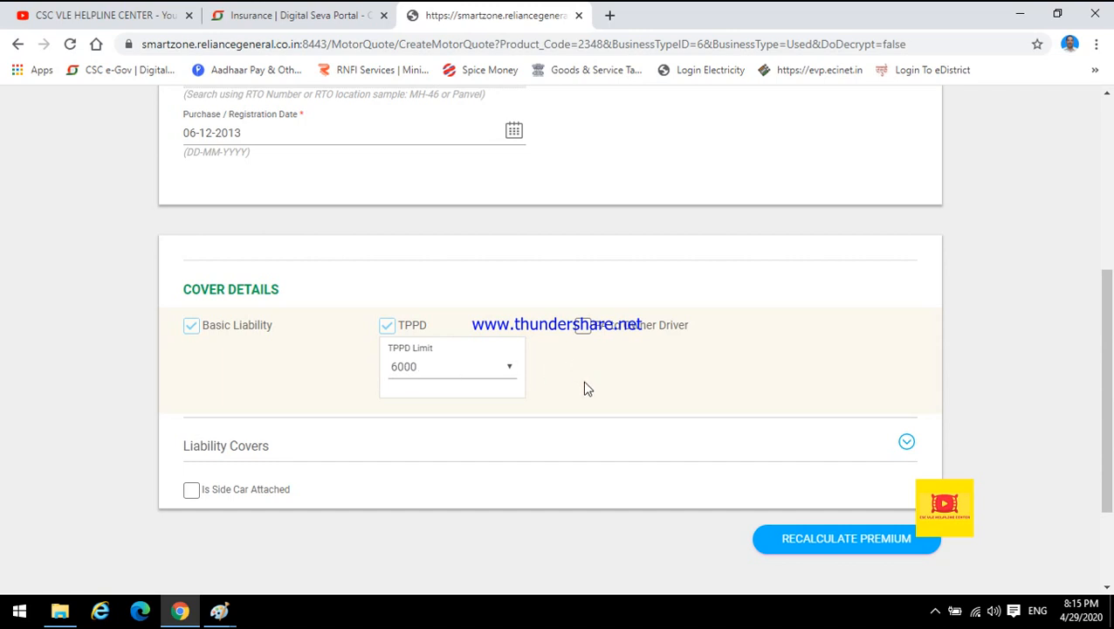
{"action": "left_click", "coordinate": [812, 546]}
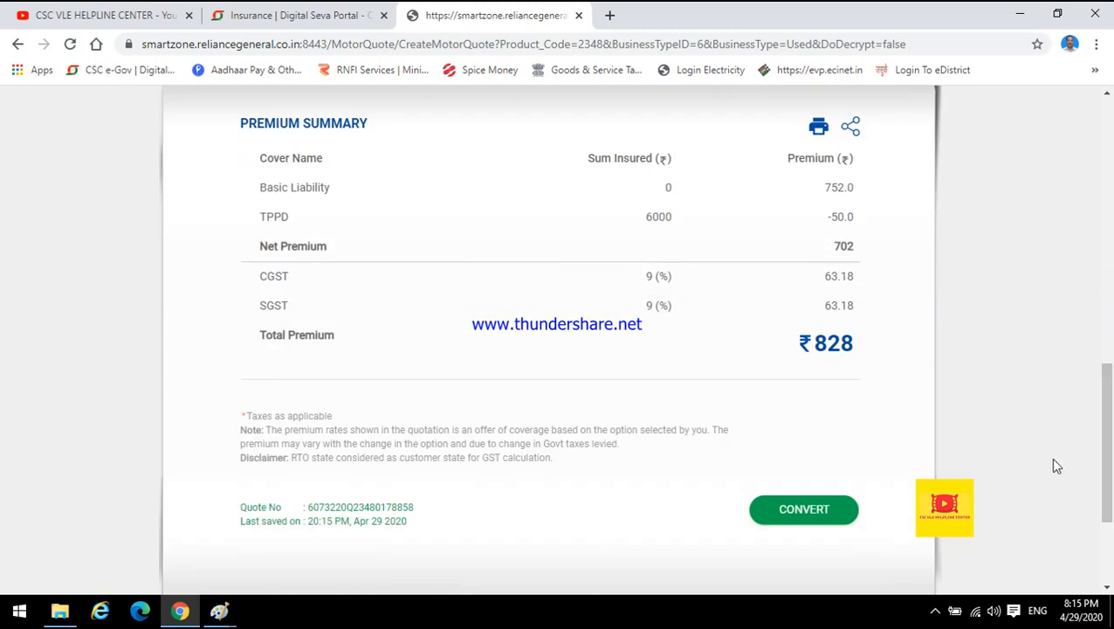
{"action": "left_click_drag", "start_coordinate": [797, 341], "coordinate": [854, 350]}
{"action": "left_click", "coordinate": [825, 367]}
{"action": "left_click", "coordinate": [936, 614]}
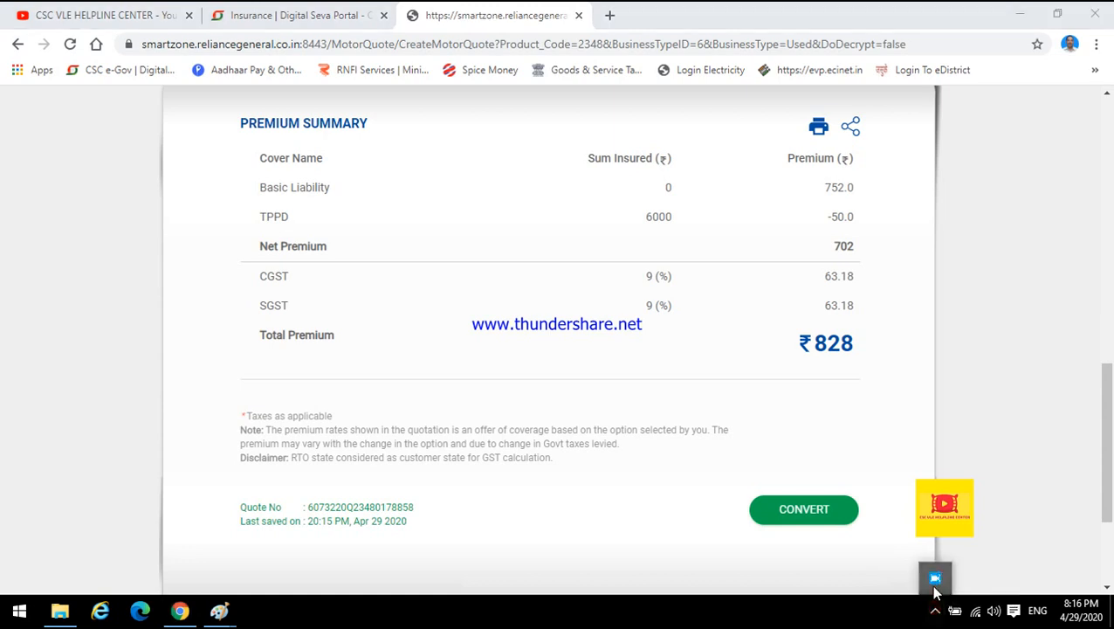
{"action": "left_click", "coordinate": [933, 581]}
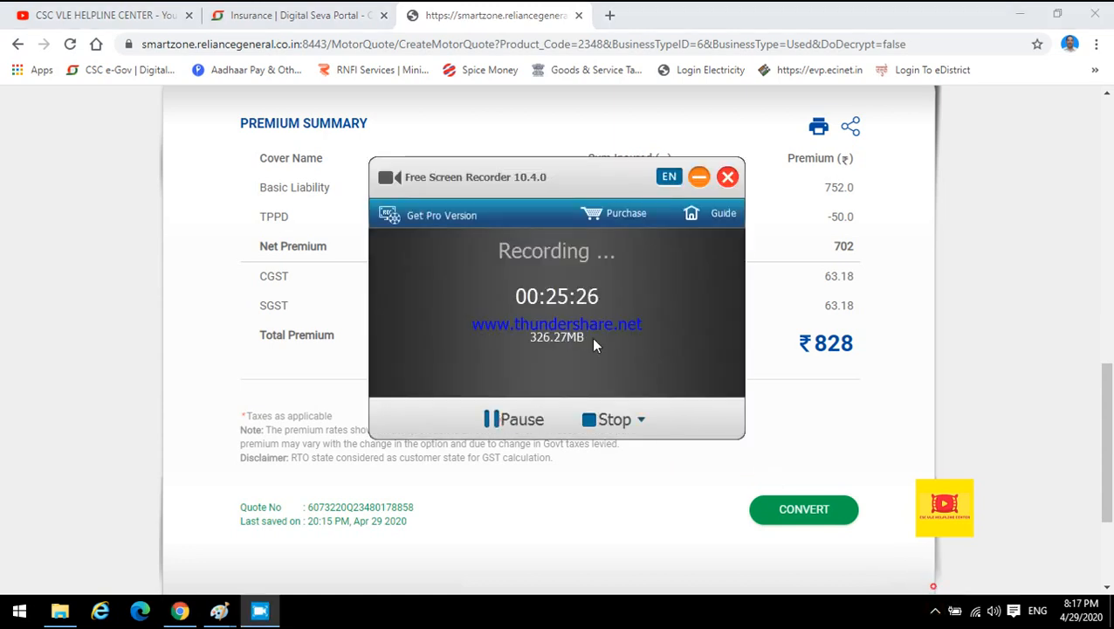
{"action": "left_click", "coordinate": [699, 177]}
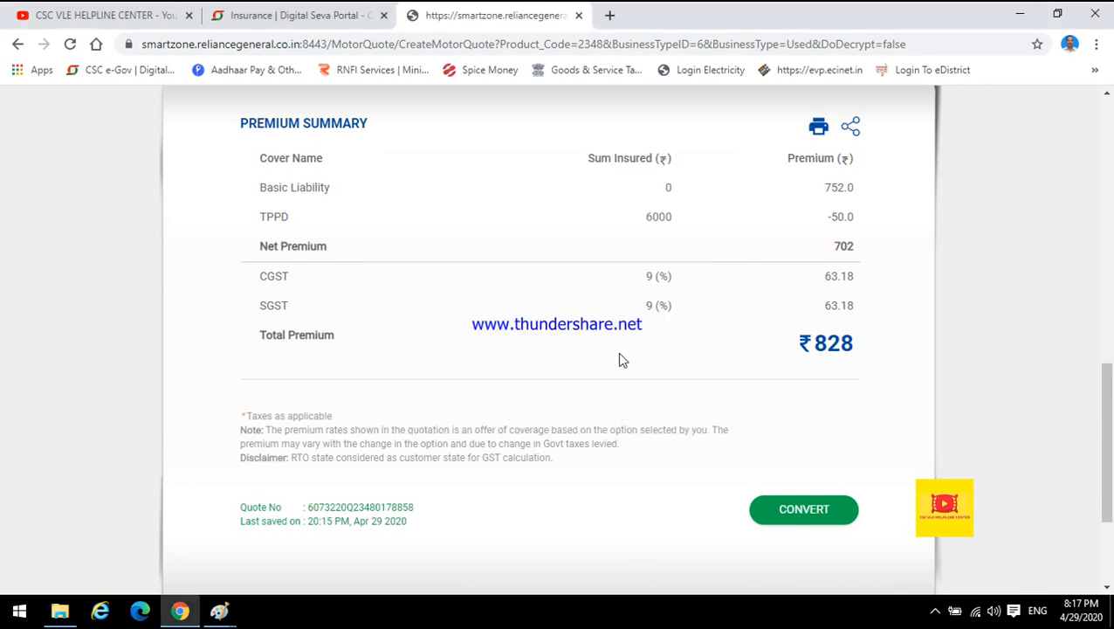
Review the premium summary breakdown and total premium for the 6000 TPPD limit.
{"action": "left_click_drag", "start_coordinate": [790, 346], "coordinate": [871, 350]}
{"action": "left_click", "coordinate": [831, 371]}
{"action": "scroll", "coordinate": [1105, 410], "scroll_direction": "up", "scroll_amount": 1}
{"action": "left_click_drag", "start_coordinate": [1111, 411], "coordinate": [1110, 420]}
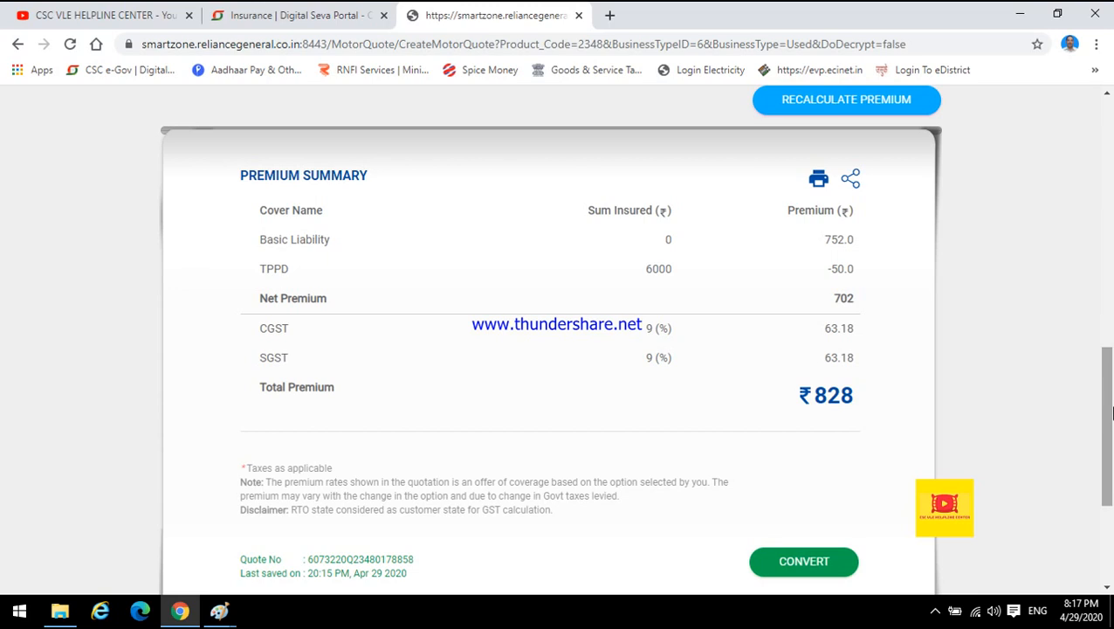
{"action": "left_click_drag", "start_coordinate": [1111, 431], "coordinate": [1112, 378]}
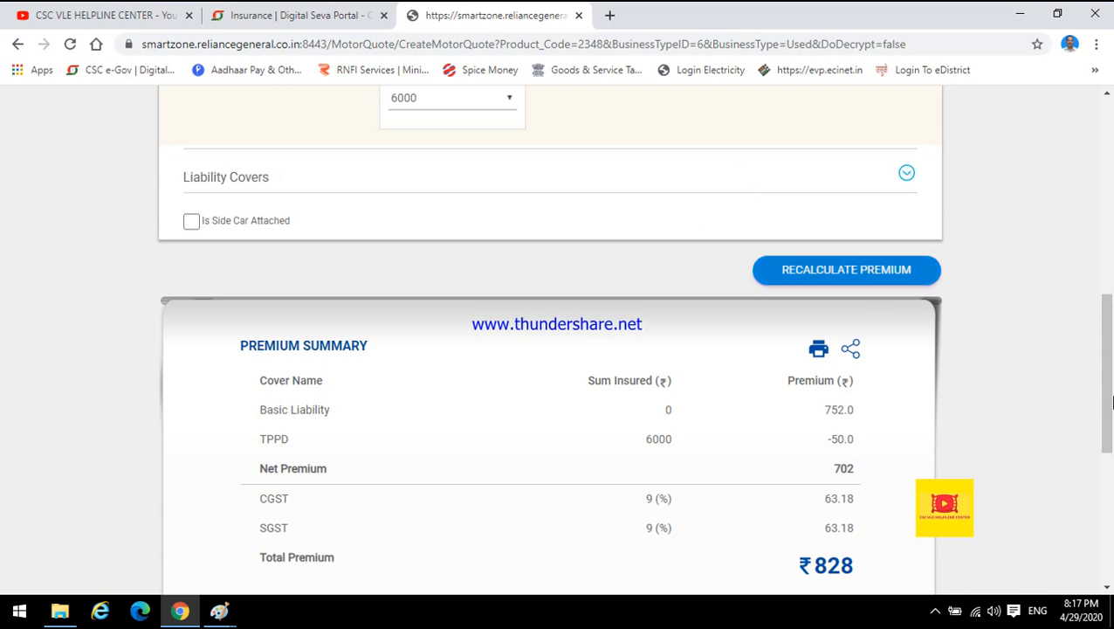
{"action": "left_click_drag", "start_coordinate": [1109, 400], "coordinate": [1111, 459]}
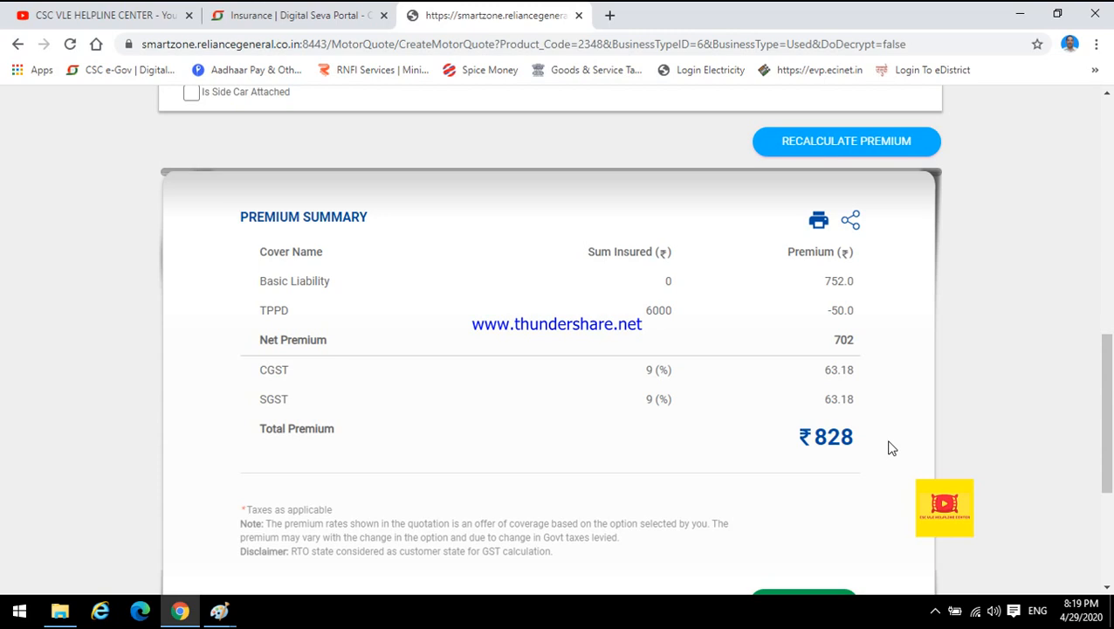
Review the premium summary and total premium, then convert the quote into a proposal.
{"action": "left_click_drag", "start_coordinate": [1107, 418], "coordinate": [1111, 346]}
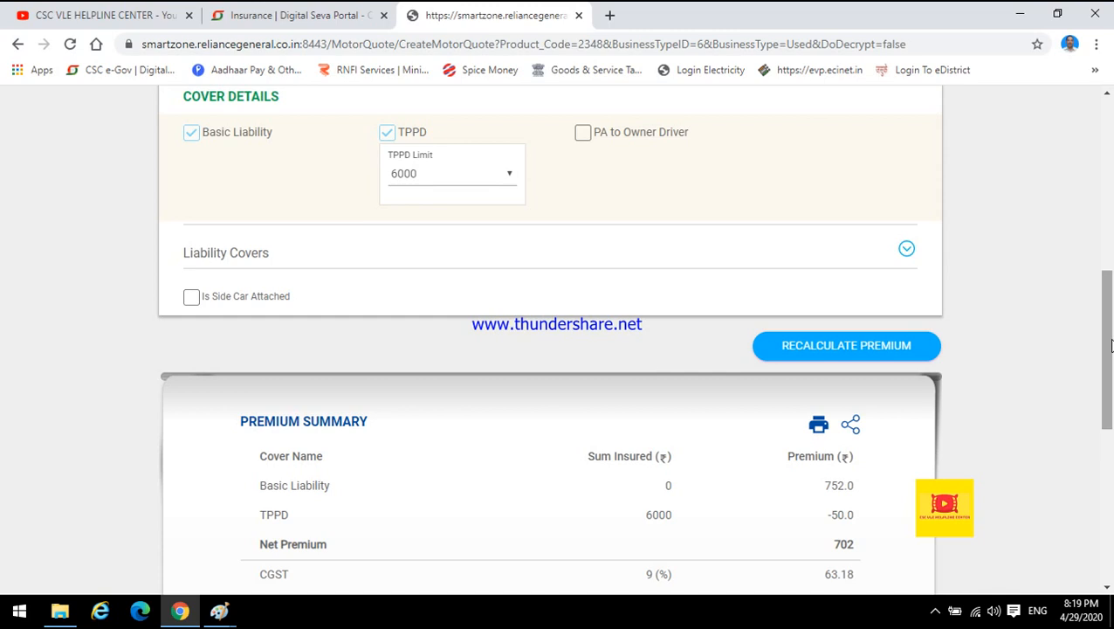
{"action": "left_click_drag", "start_coordinate": [1110, 345], "coordinate": [1067, 490]}
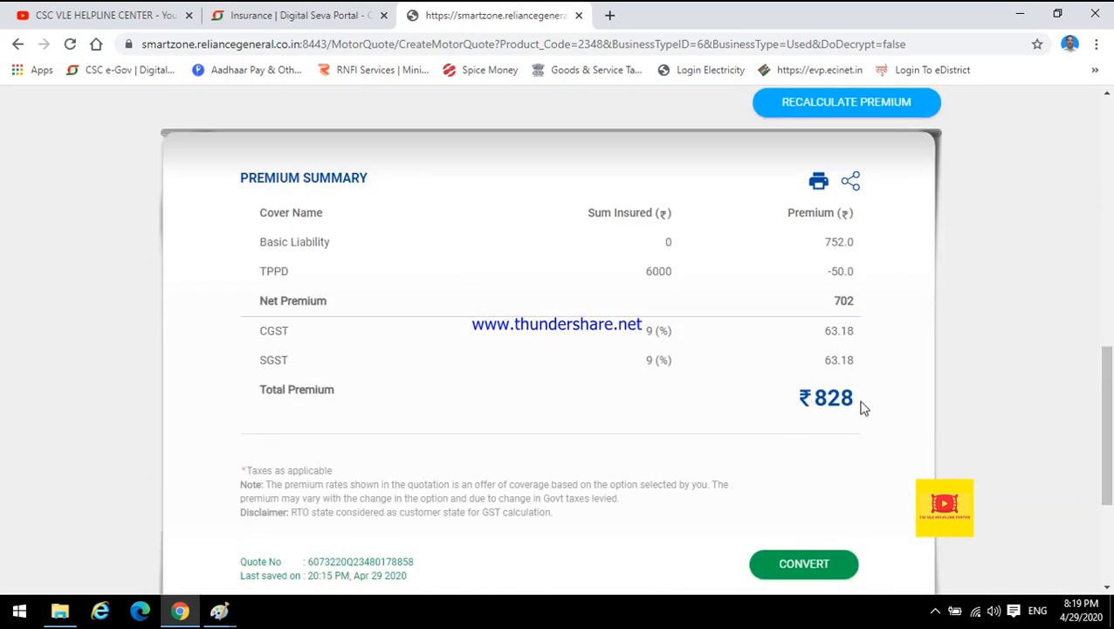
{"action": "left_click_drag", "start_coordinate": [802, 398], "coordinate": [866, 411]}
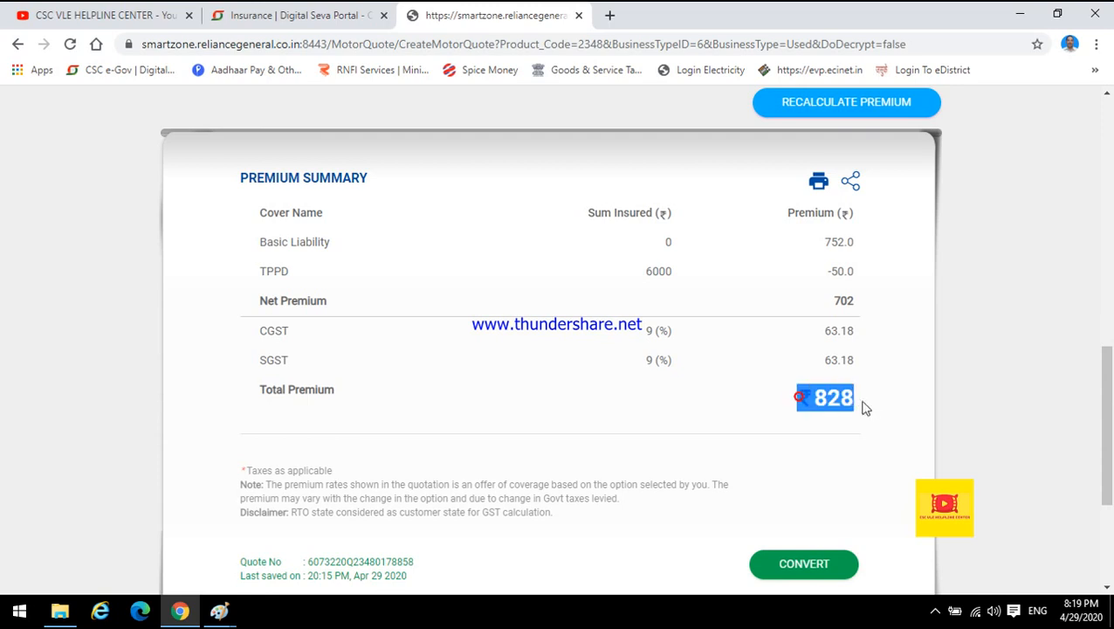
{"action": "left_click", "coordinate": [847, 423]}
{"action": "left_click_drag", "start_coordinate": [1107, 434], "coordinate": [1107, 460]}
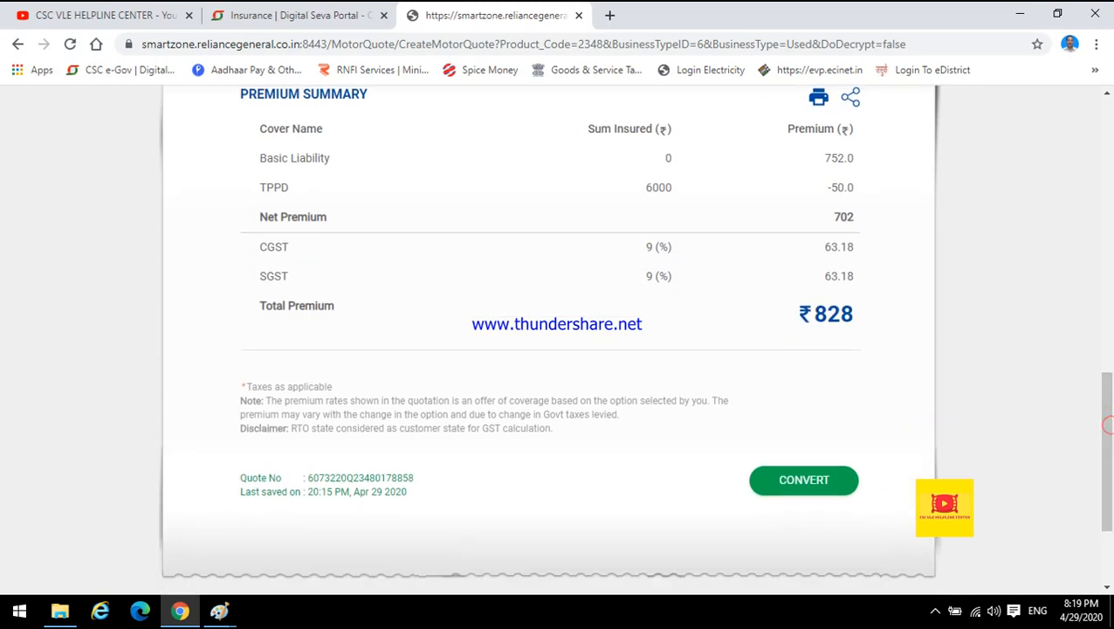
{"action": "left_click", "coordinate": [797, 483]}
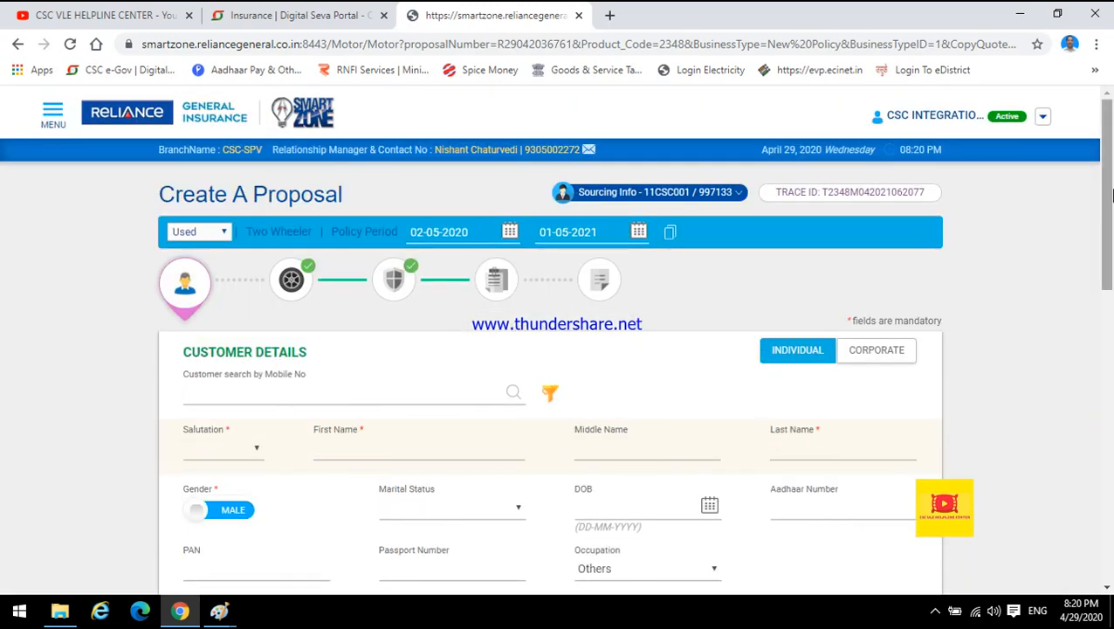
{"action": "left_click_drag", "start_coordinate": [1107, 193], "coordinate": [1113, 243]}
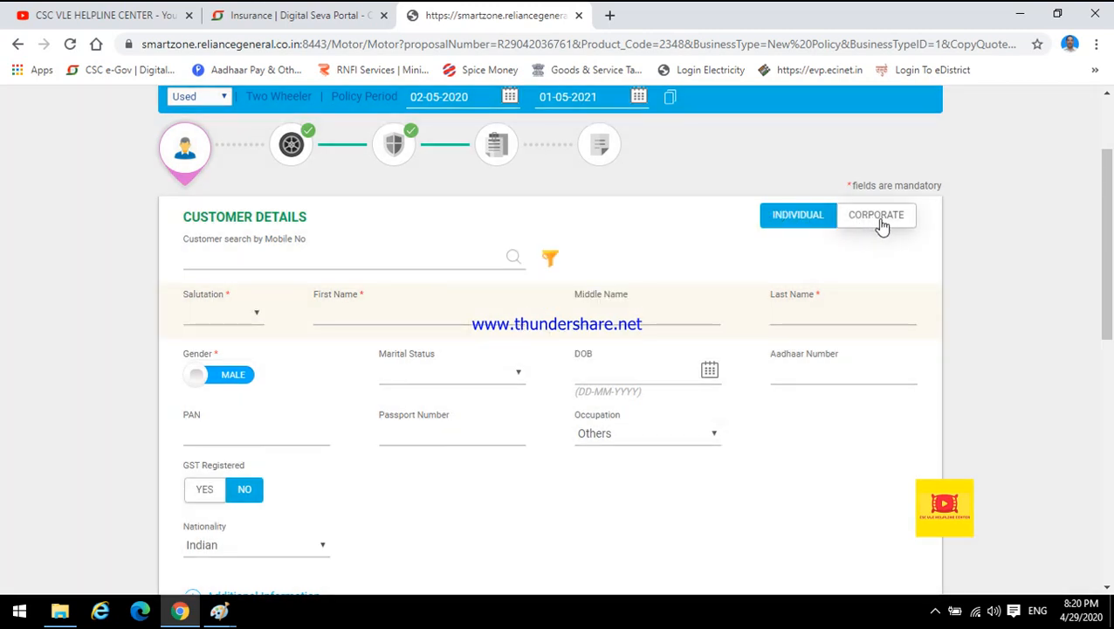
{"action": "left_click", "coordinate": [876, 221]}
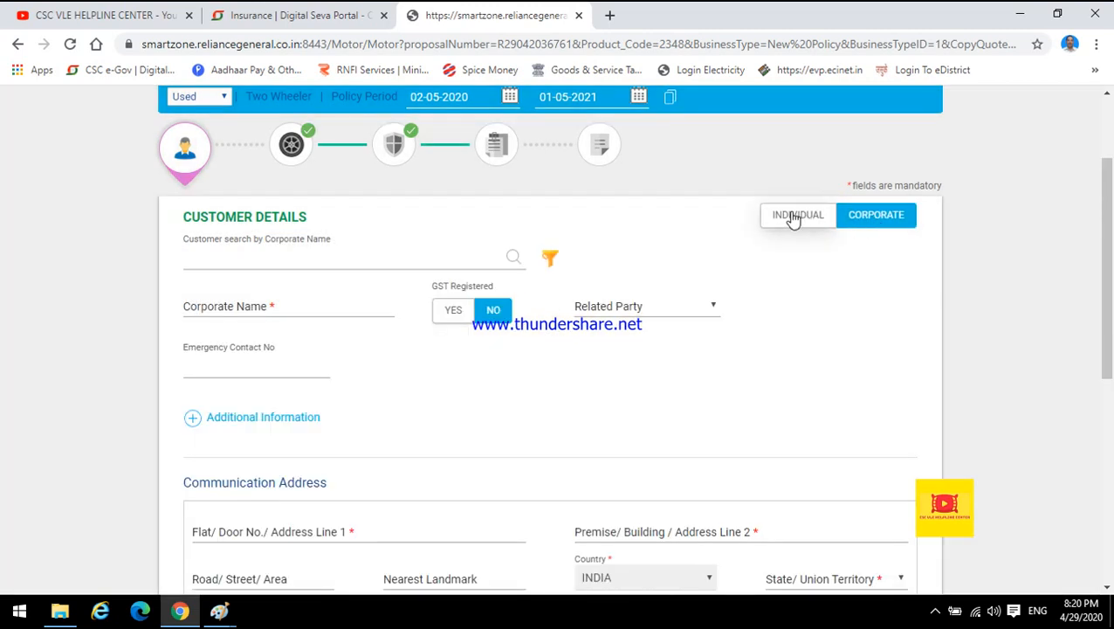
{"action": "left_click", "coordinate": [314, 308]}
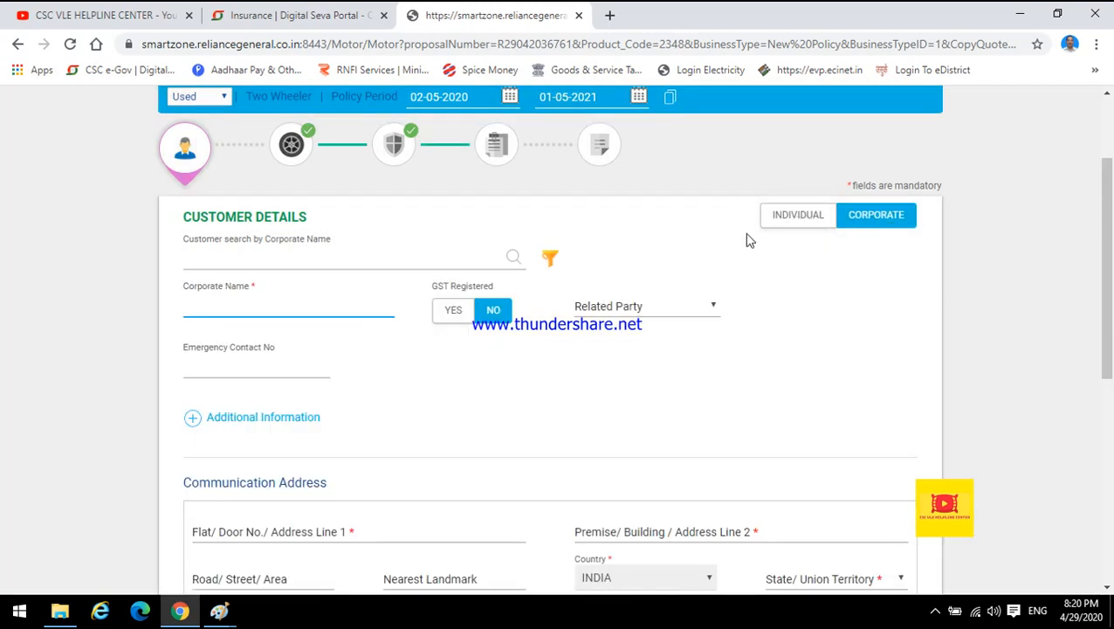
{"action": "left_click", "coordinate": [811, 218]}
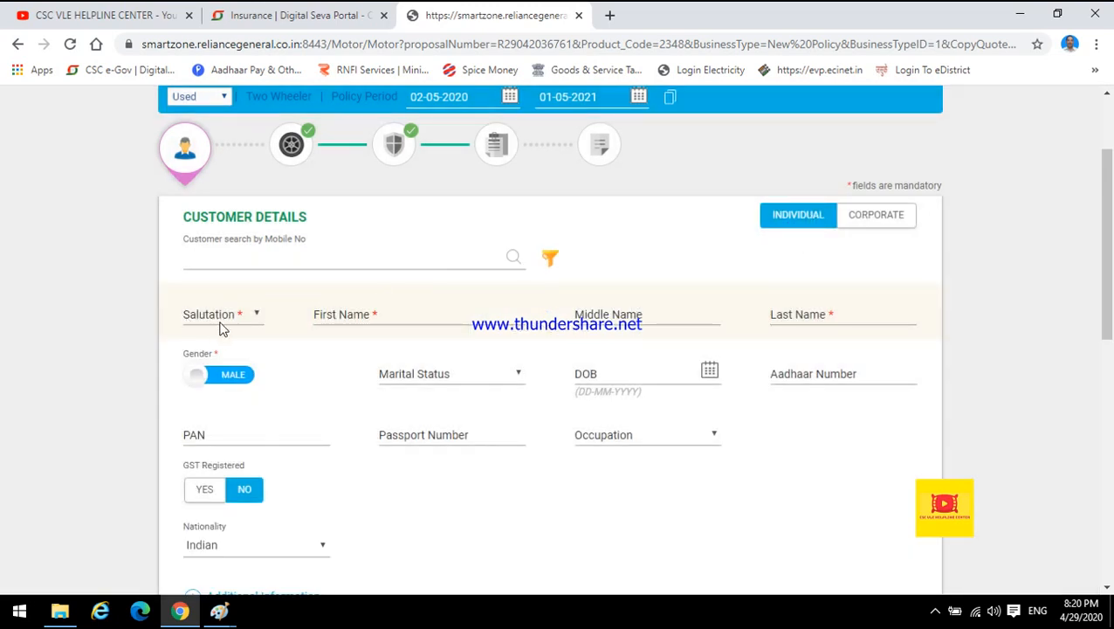
Set the customer's salutation to Mr. and open the first name field.
{"action": "left_click", "coordinate": [222, 320]}
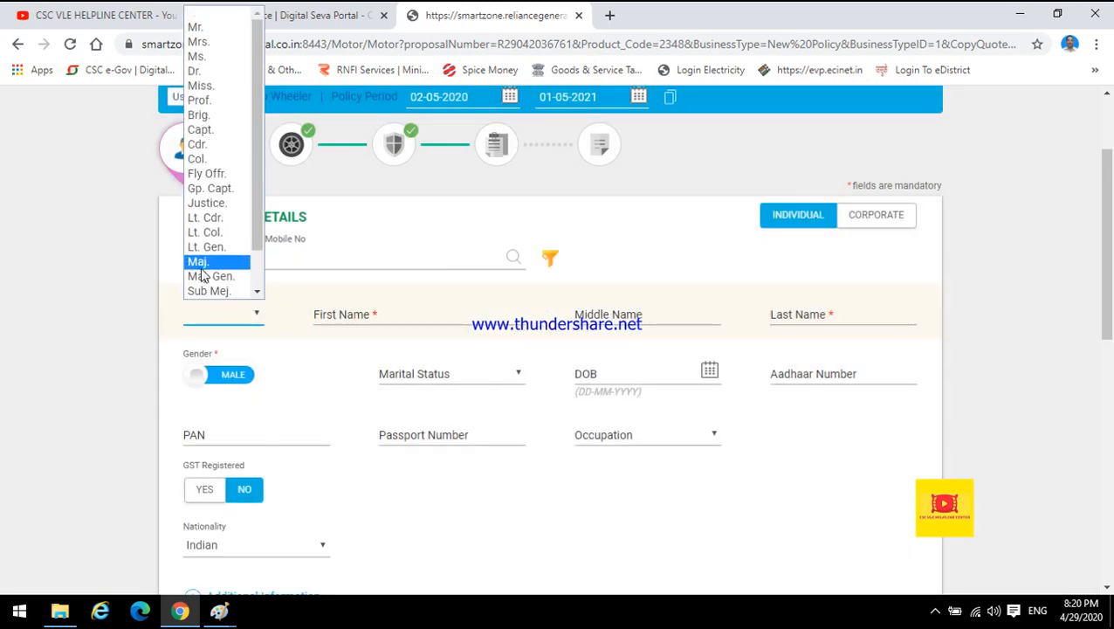
{"action": "left_click", "coordinate": [197, 30]}
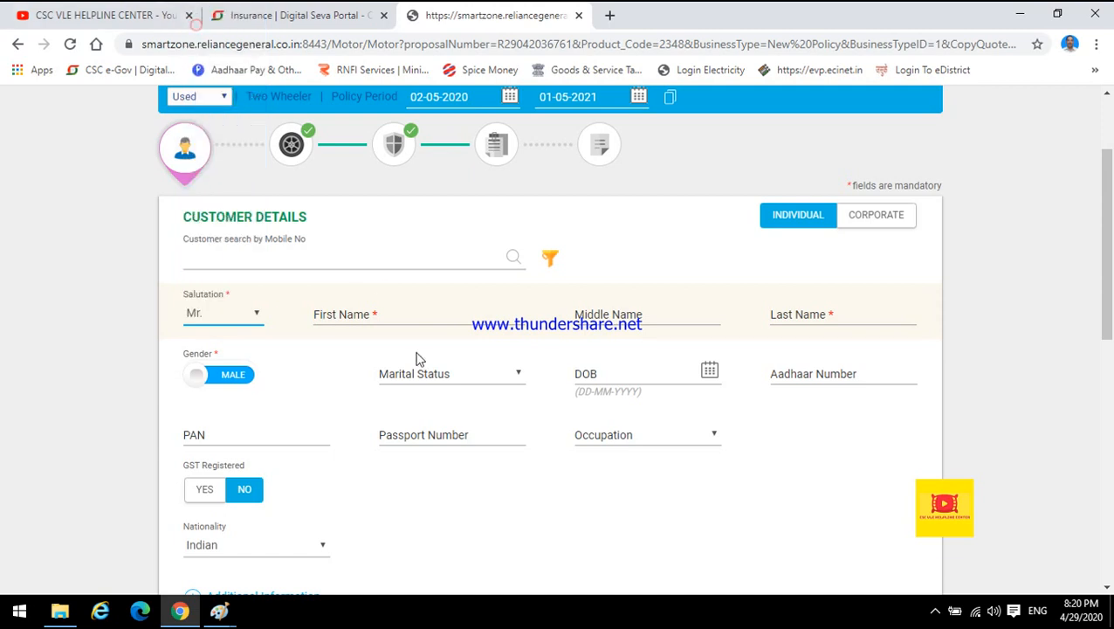
{"action": "left_click", "coordinate": [359, 317]}
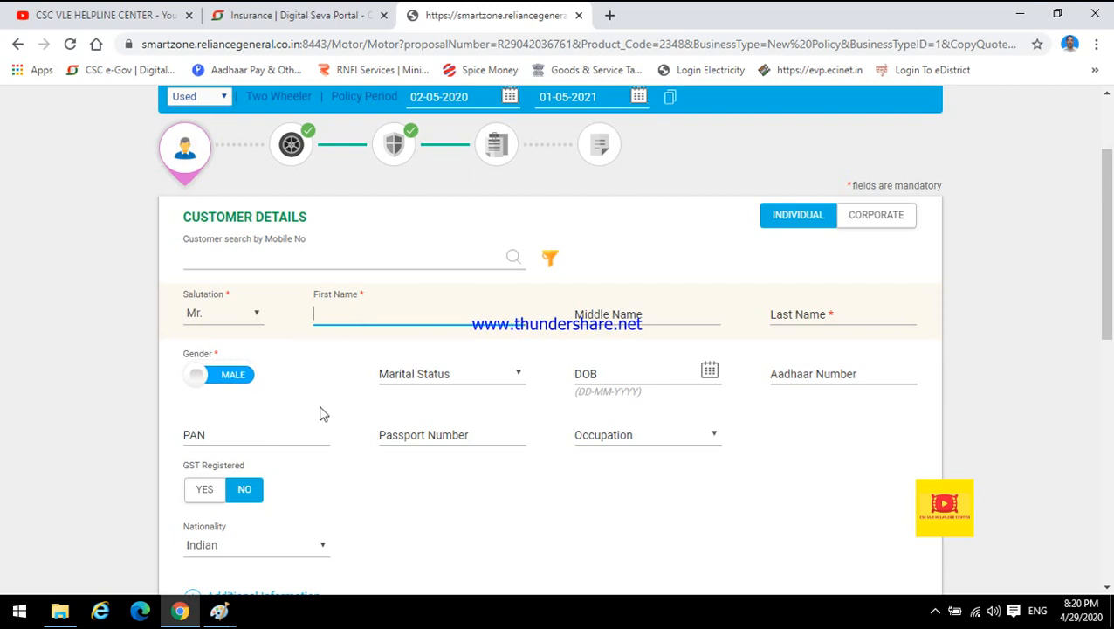
Switch to the RC image in Paint and examine the registered owner details before returning to the browser.
{"action": "left_click", "coordinate": [218, 611]}
{"action": "left_click", "coordinate": [594, 546]}
{"action": "left_click", "coordinate": [594, 543]}
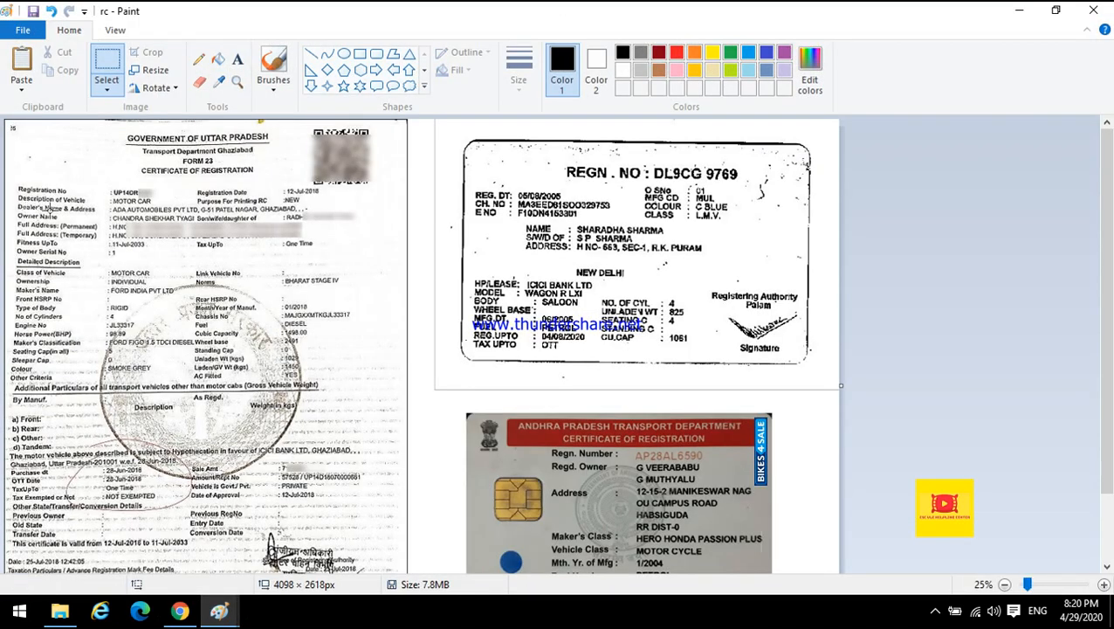
{"action": "left_click_drag", "start_coordinate": [113, 212], "coordinate": [260, 225]}
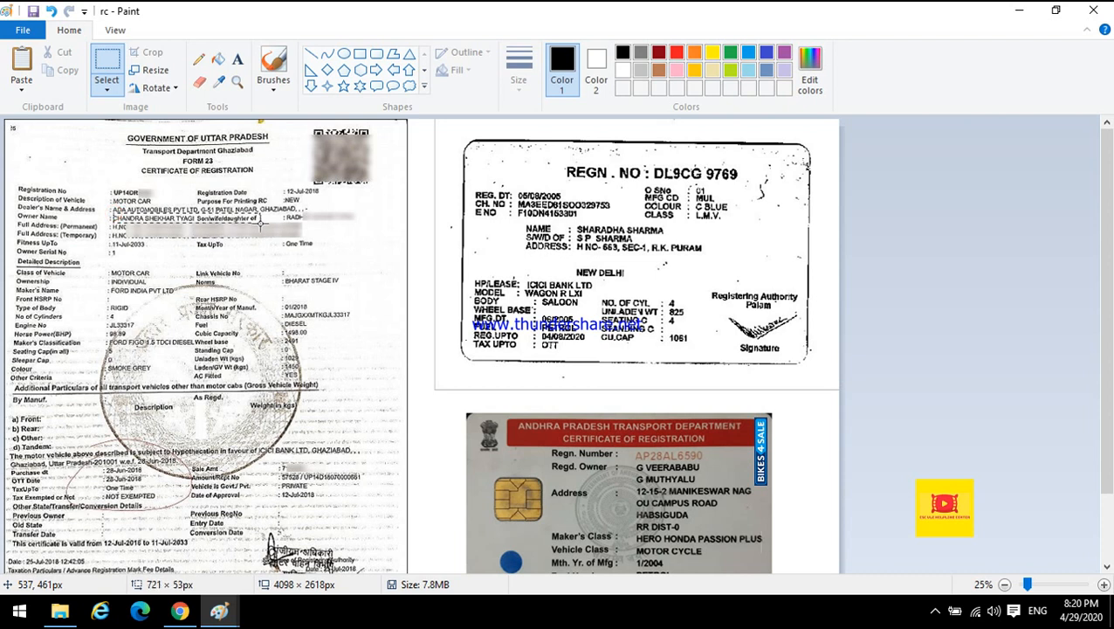
{"action": "left_click", "coordinate": [224, 253]}
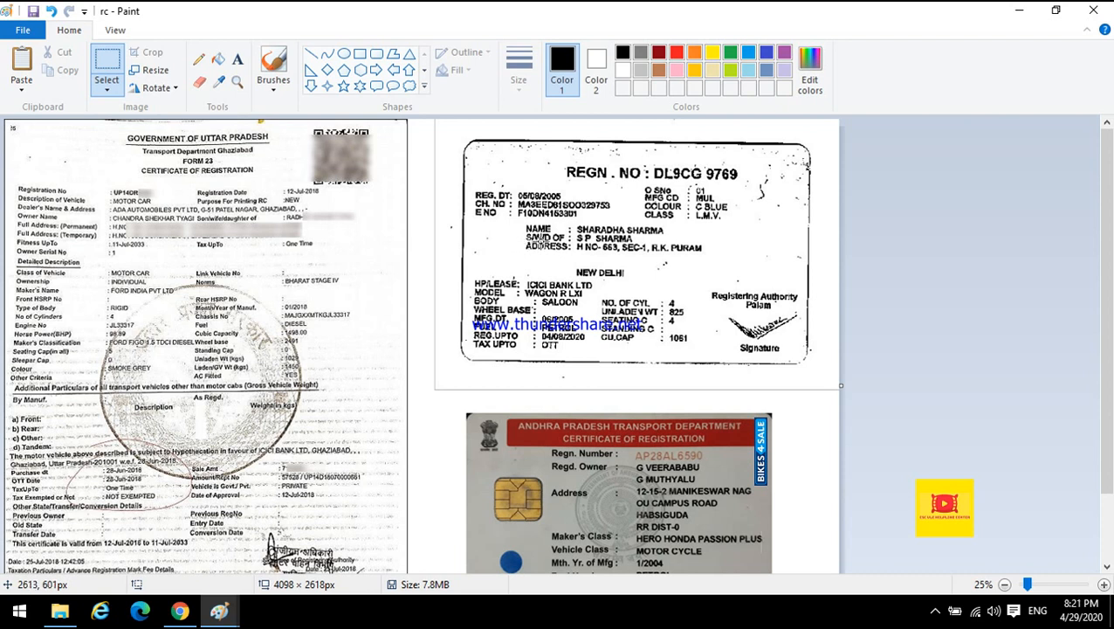
{"action": "left_click_drag", "start_coordinate": [576, 214], "coordinate": [675, 235]}
{"action": "left_click", "coordinate": [732, 284]}
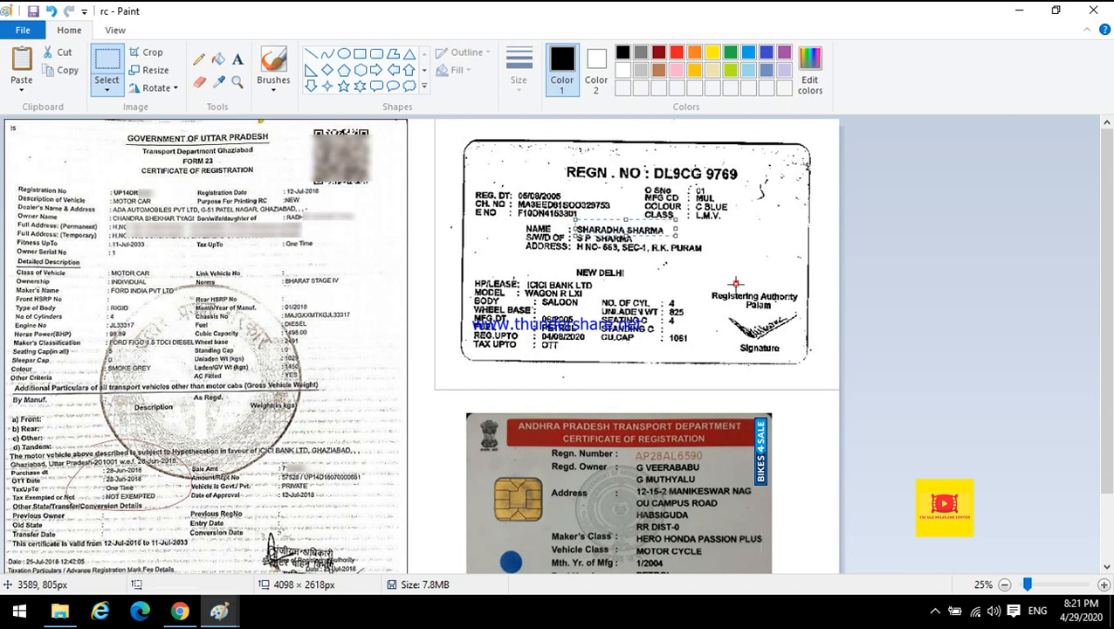
{"action": "left_click_drag", "start_coordinate": [631, 460], "coordinate": [710, 483]}
{"action": "left_click", "coordinate": [672, 372]}
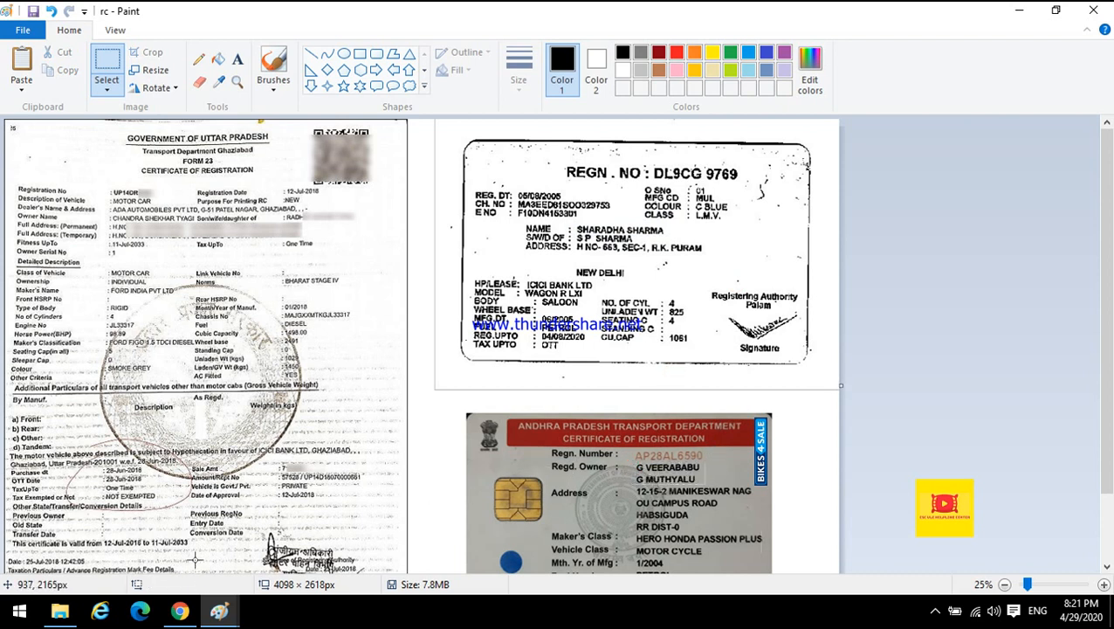
{"action": "mouse_move", "coordinate": [179, 615]}
{"action": "left_click", "coordinate": [179, 611]}
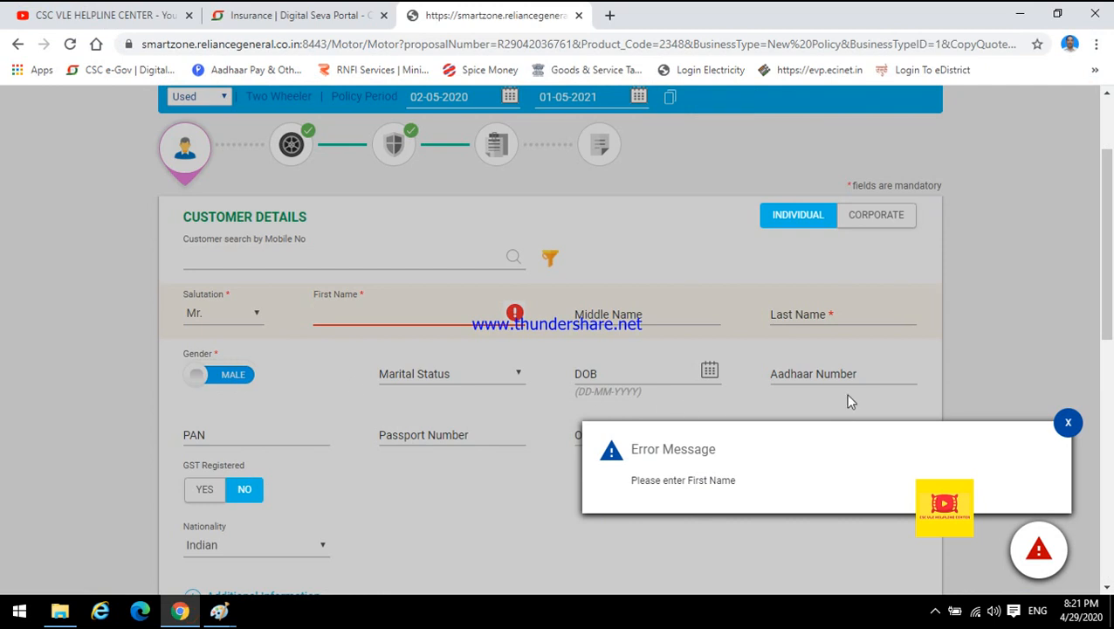
Dismiss the error and enter the vehicle owner's first, middle and last names from the RC.
{"action": "left_click", "coordinate": [1068, 422]}
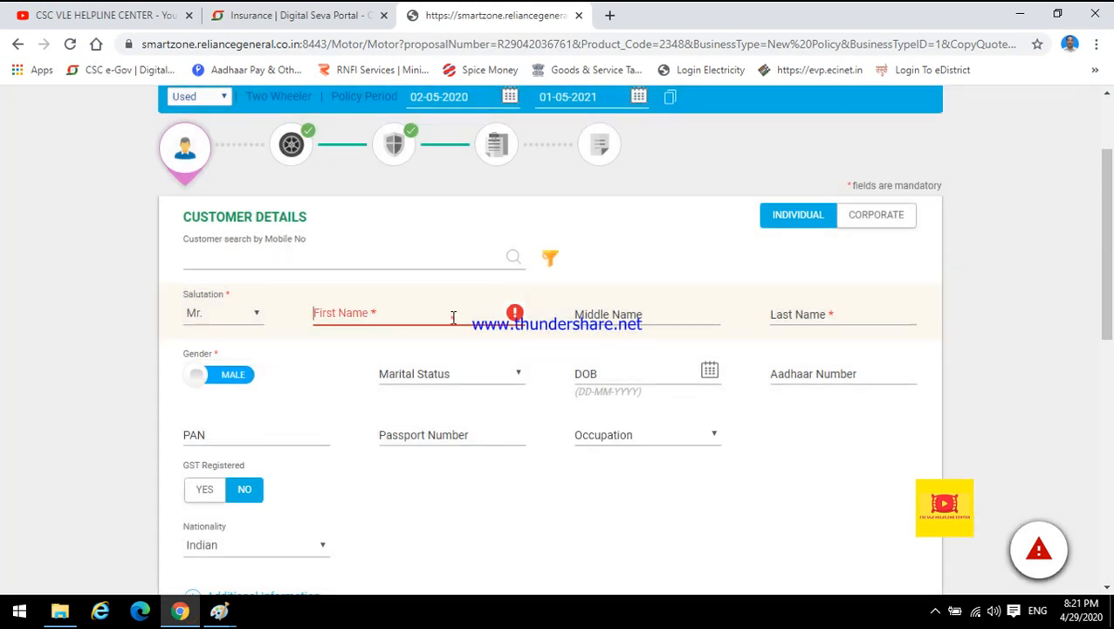
{"action": "type", "text": "CHANDRA"}
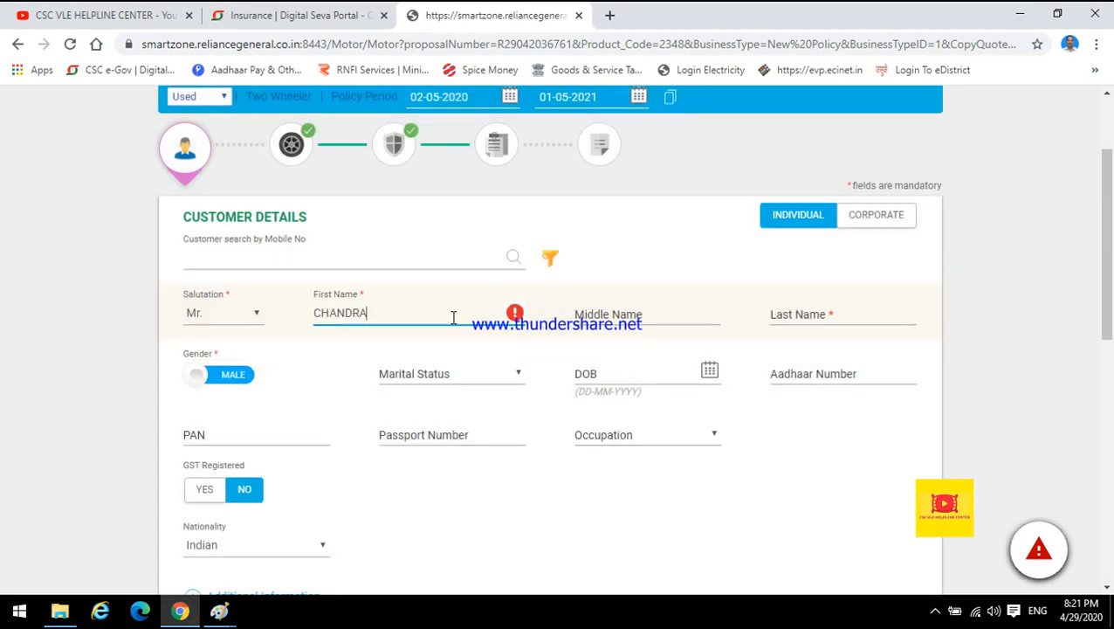
{"action": "key", "text": "Tab"}
{"action": "key", "text": "Tab"}
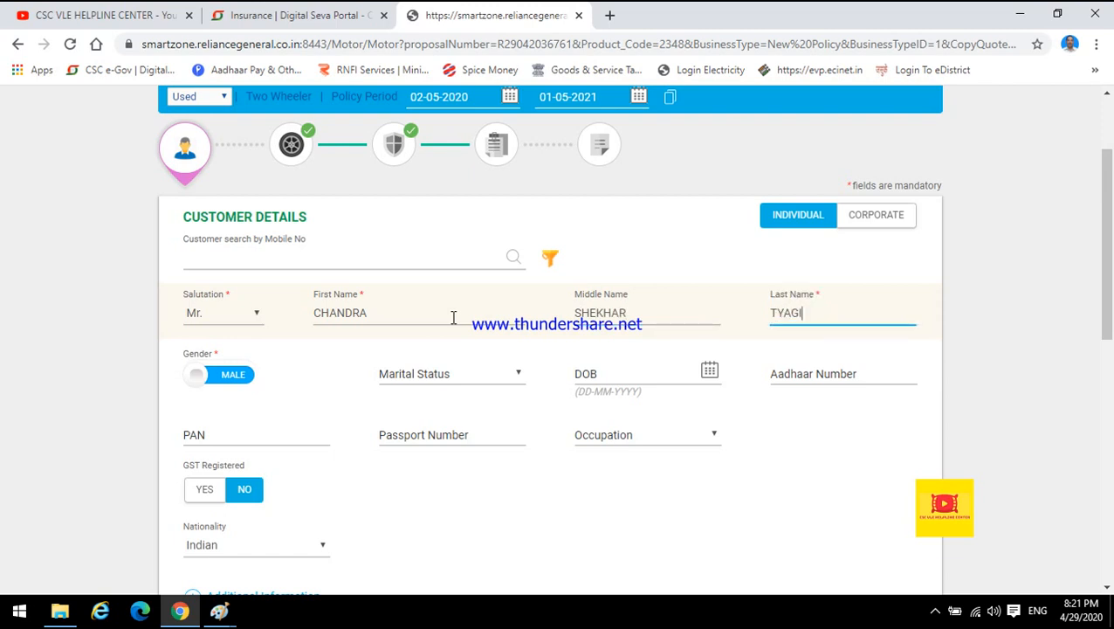
Check the RC image in Paint again and return to the proposal form.
{"action": "left_click", "coordinate": [219, 611]}
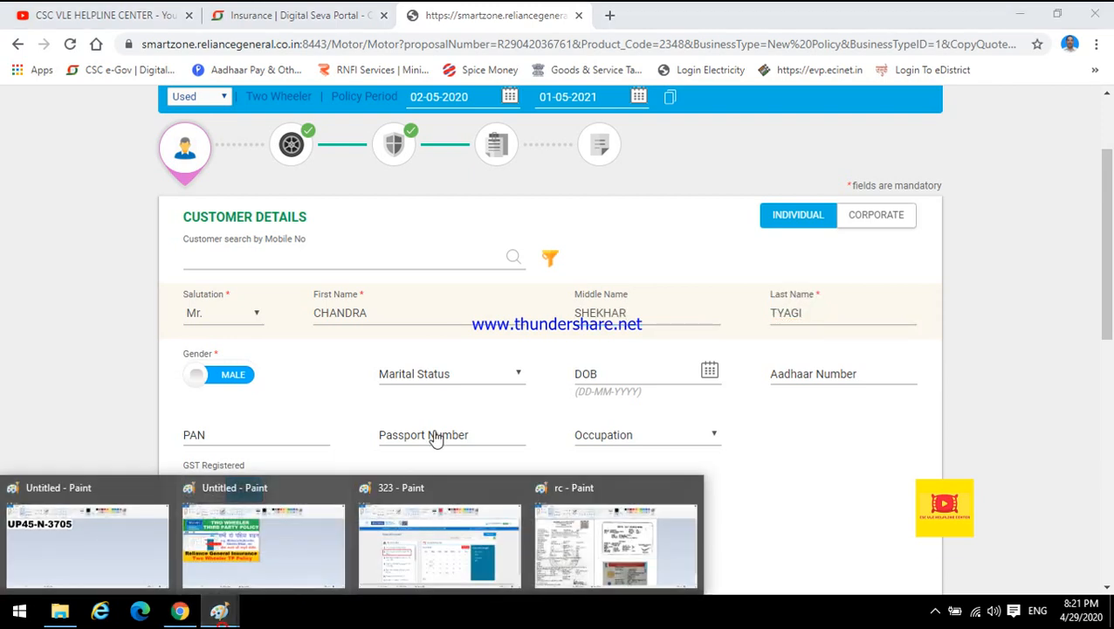
{"action": "left_click", "coordinate": [615, 541]}
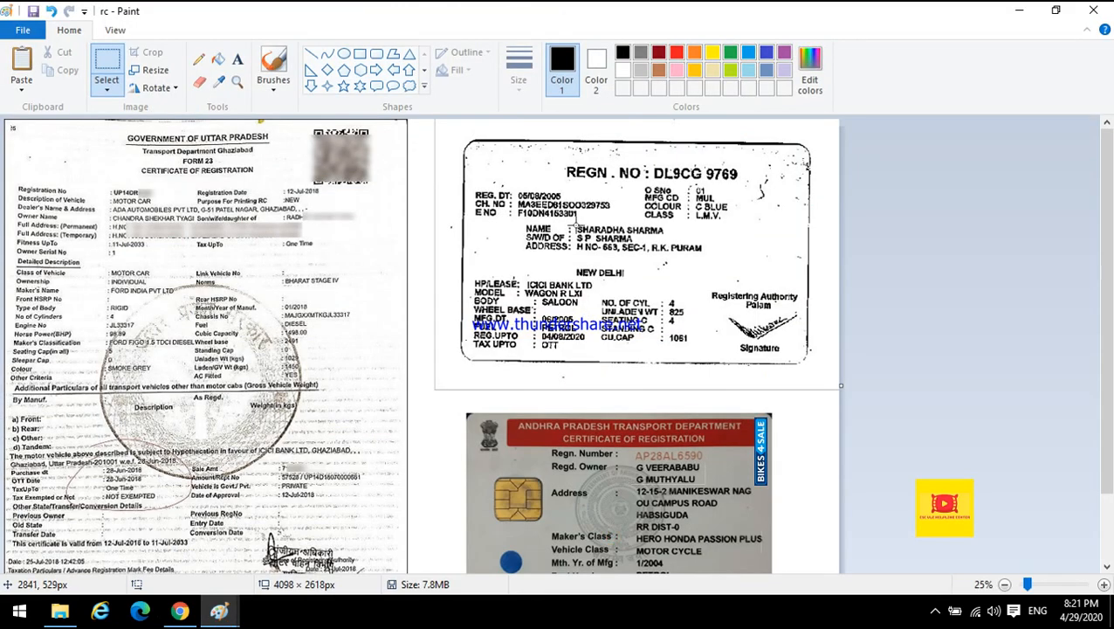
{"action": "left_click", "coordinate": [180, 611]}
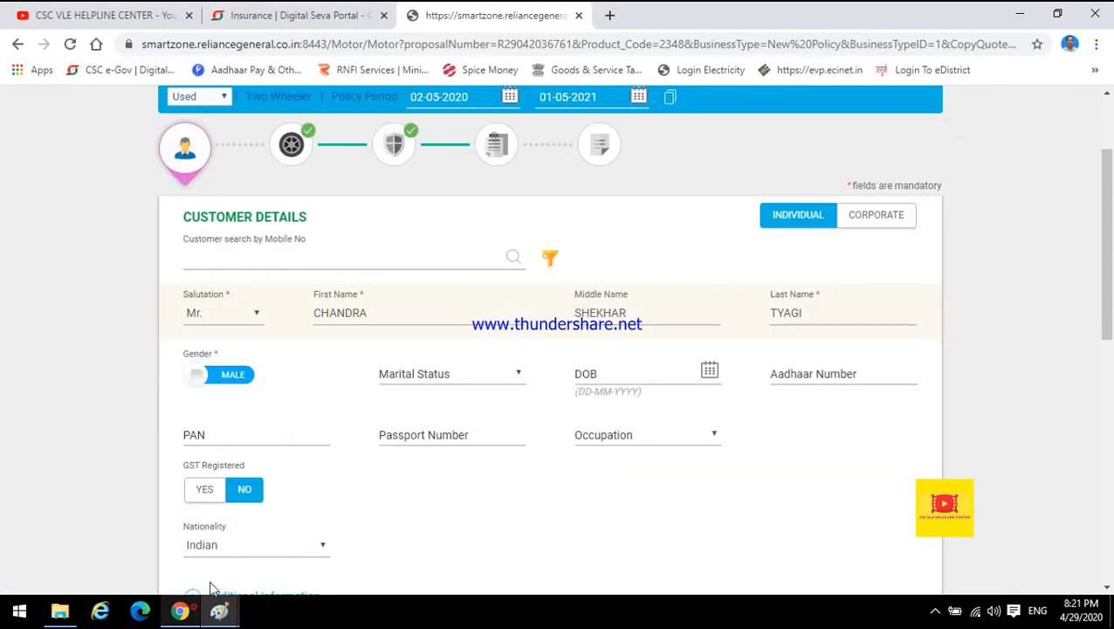
Replace the customer's first and last names with the other RC owner's names, clearing the middle name.
{"action": "left_click", "coordinate": [372, 312]}
{"action": "double_click", "coordinate": [375, 312]}
{"action": "key", "text": "Tab"}
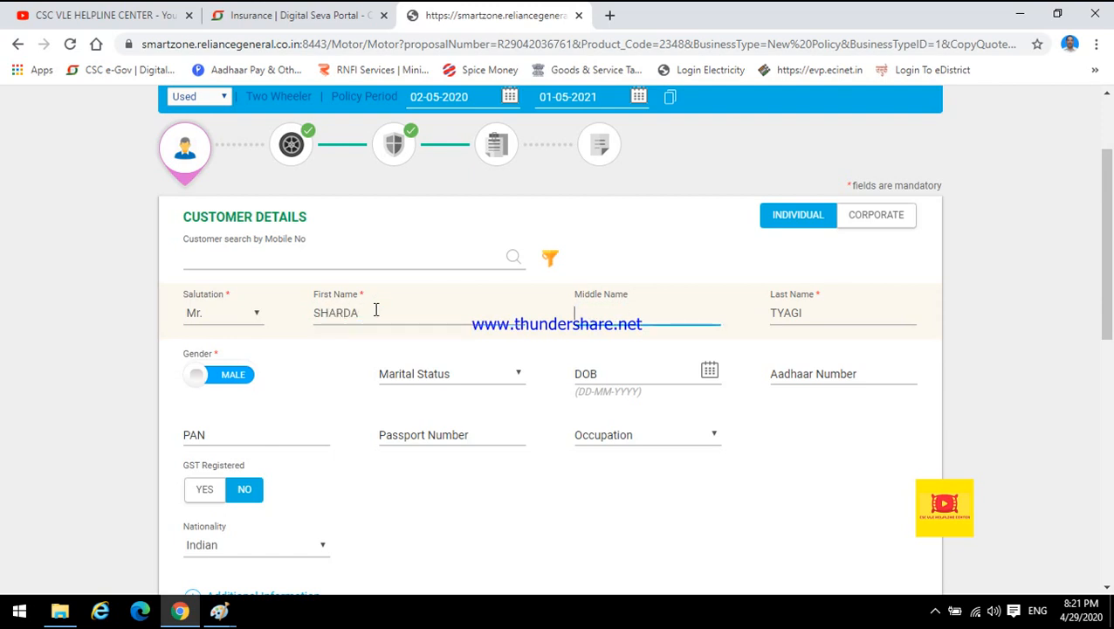
{"action": "key", "text": "Tab"}
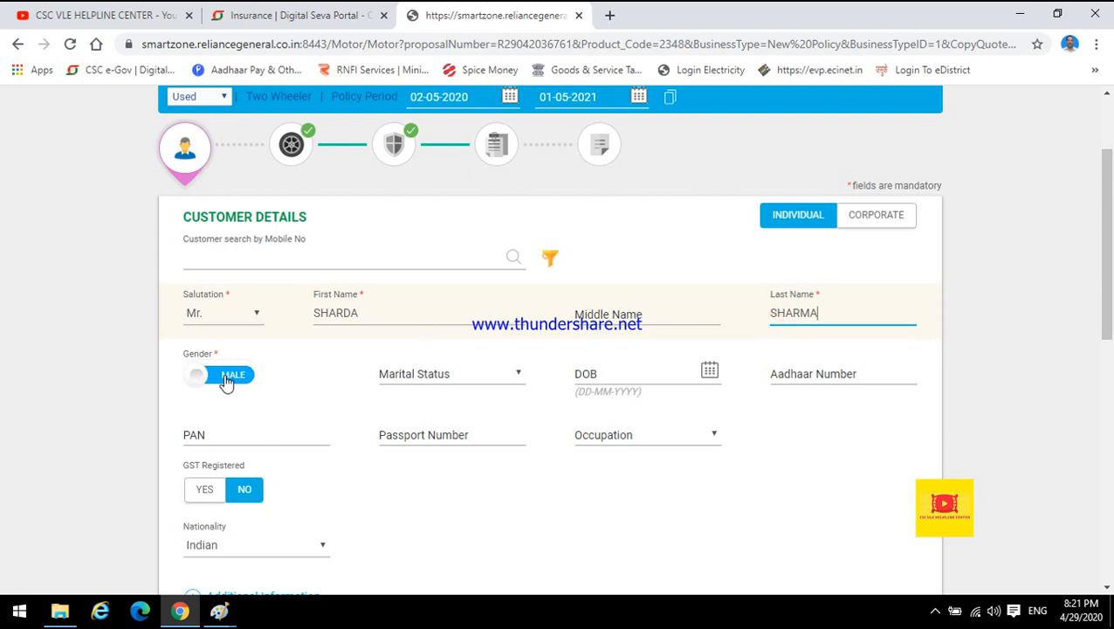
Review the remaining customer detail fields: marital status, occupation, GST registration and nationality.
{"action": "left_click", "coordinate": [452, 377]}
{"action": "left_click", "coordinate": [451, 375]}
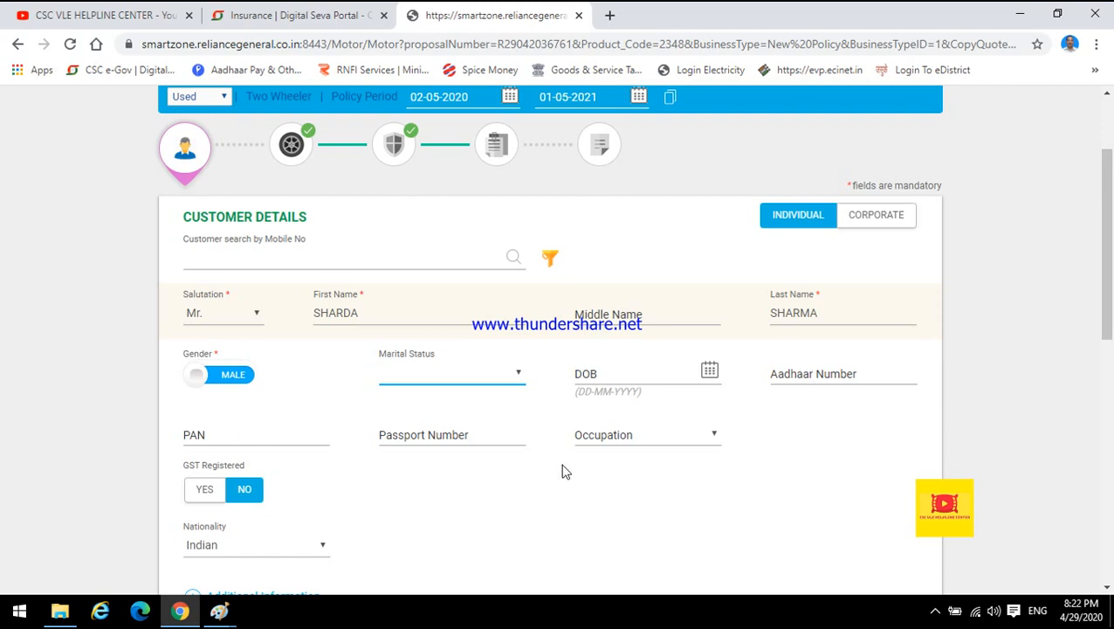
{"action": "left_click", "coordinate": [640, 439]}
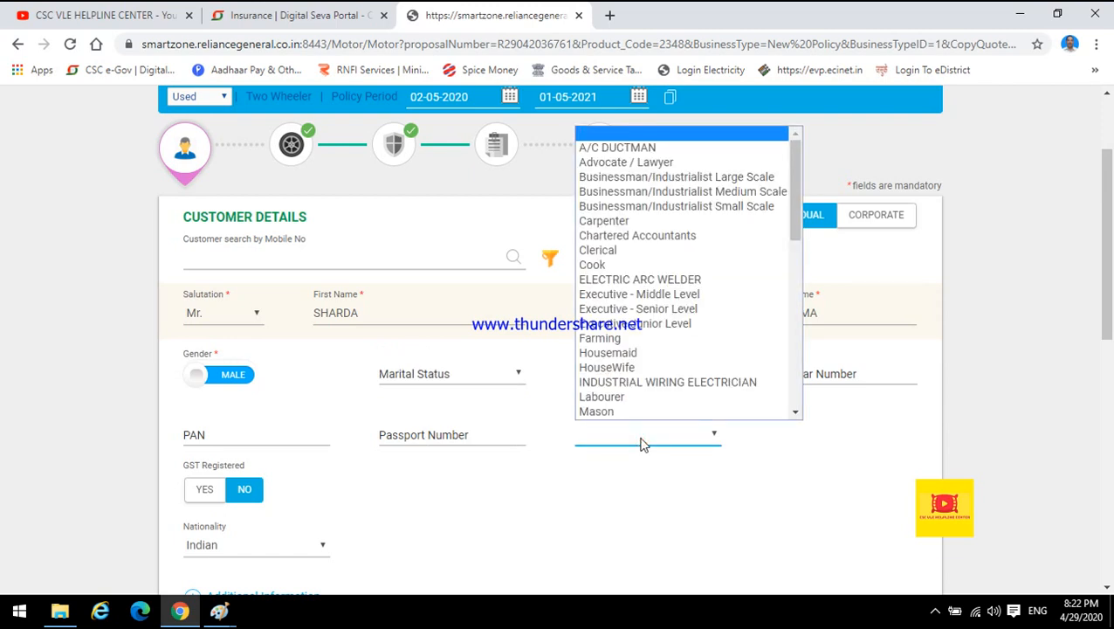
{"action": "left_click", "coordinate": [642, 443]}
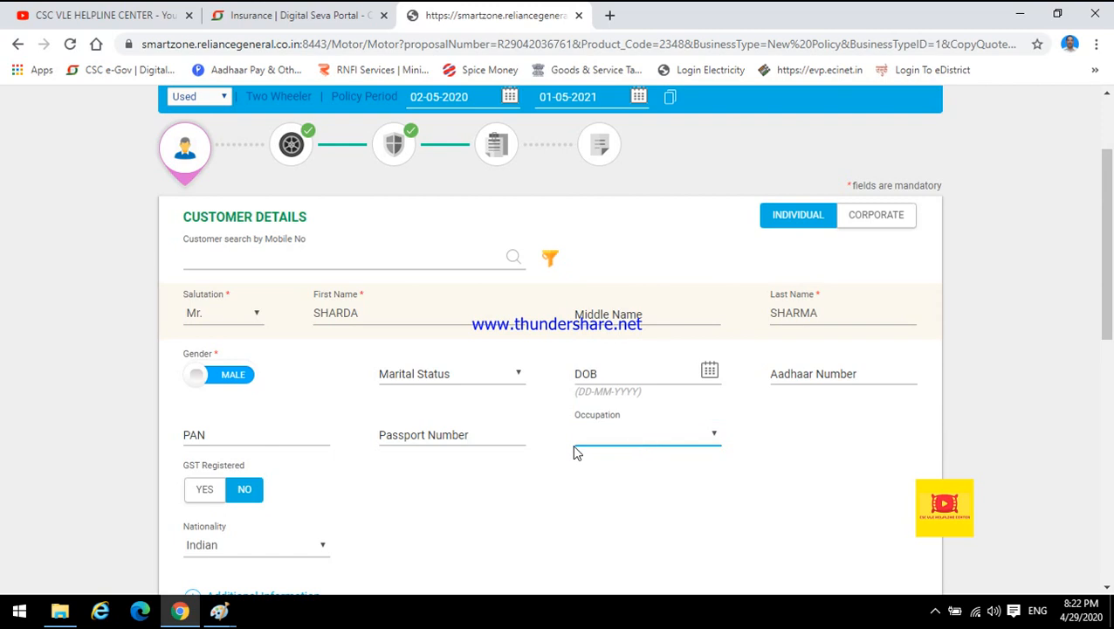
{"action": "scroll", "coordinate": [1111, 306], "scroll_direction": "down", "scroll_amount": 1}
{"action": "scroll", "coordinate": [1112, 305], "scroll_direction": "down", "scroll_amount": 1}
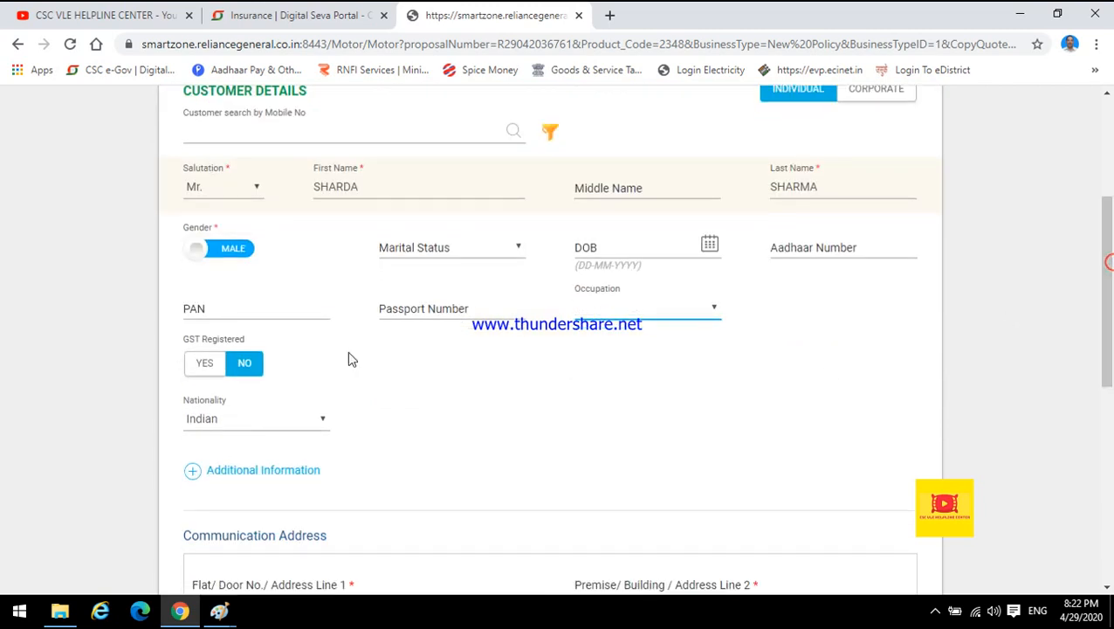
{"action": "left_click", "coordinate": [256, 367]}
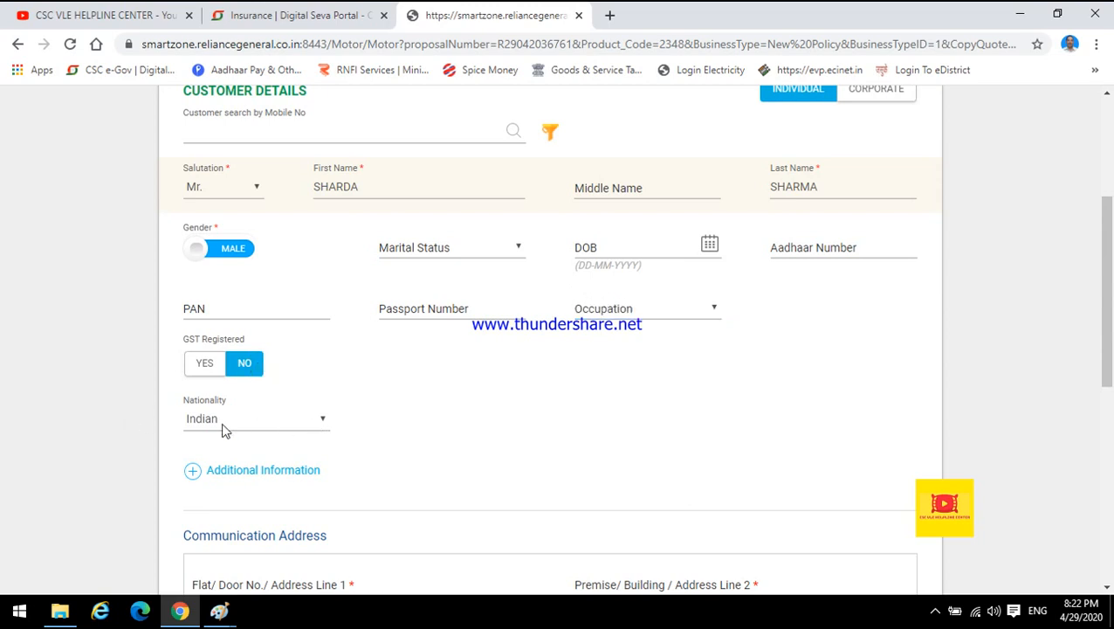
{"action": "scroll", "coordinate": [1048, 321], "scroll_direction": "down", "scroll_amount": 1}
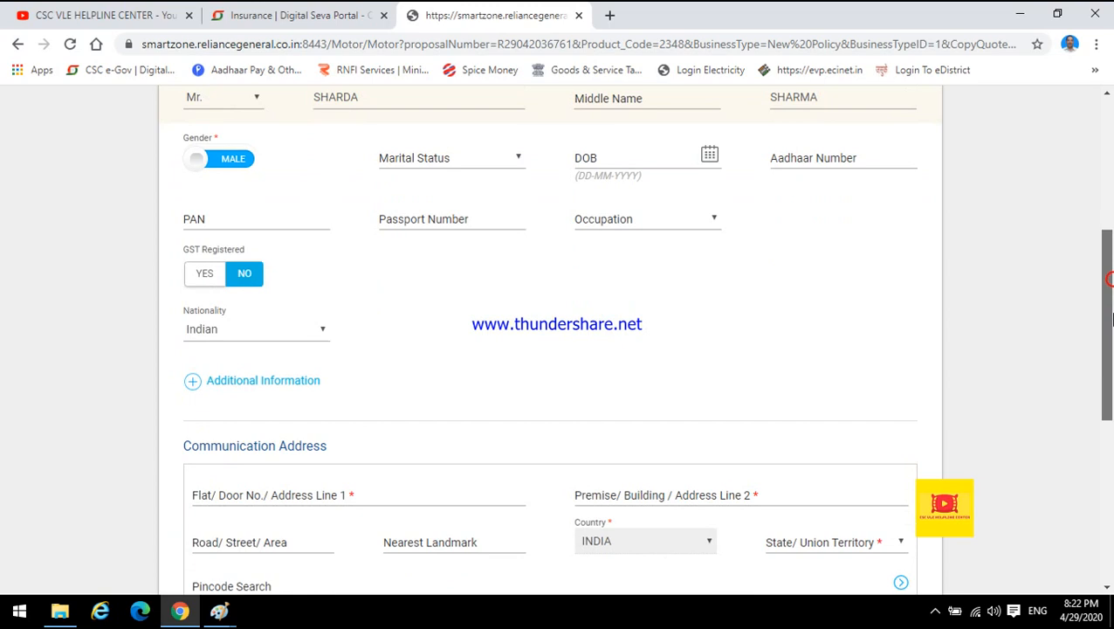
{"action": "left_click", "coordinate": [234, 330]}
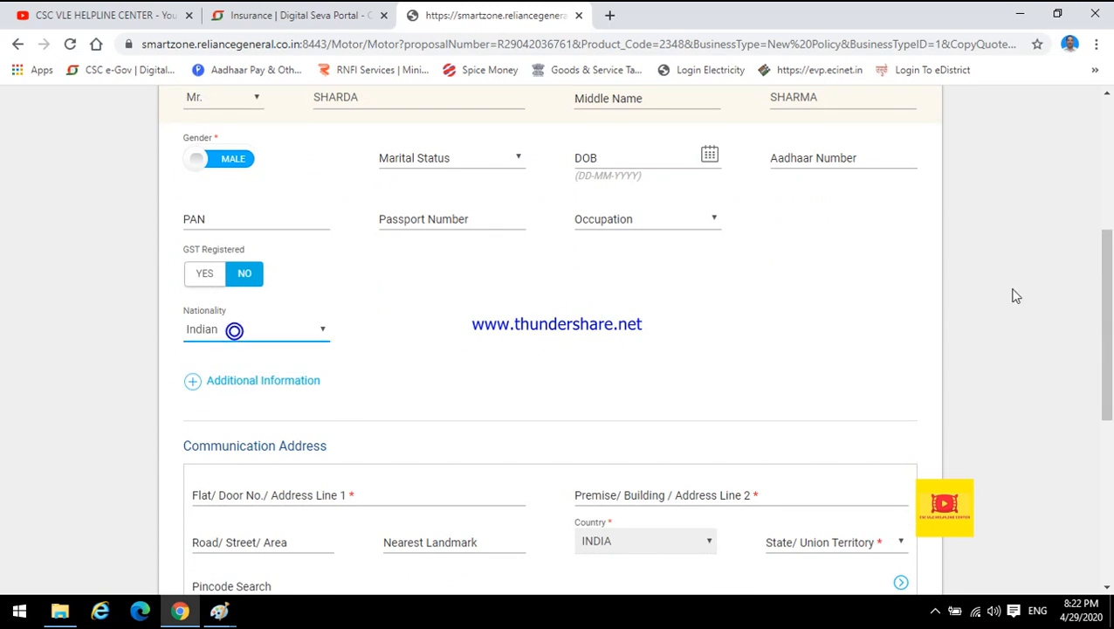
{"action": "scroll", "coordinate": [1111, 275], "scroll_direction": "down", "scroll_amount": 4}
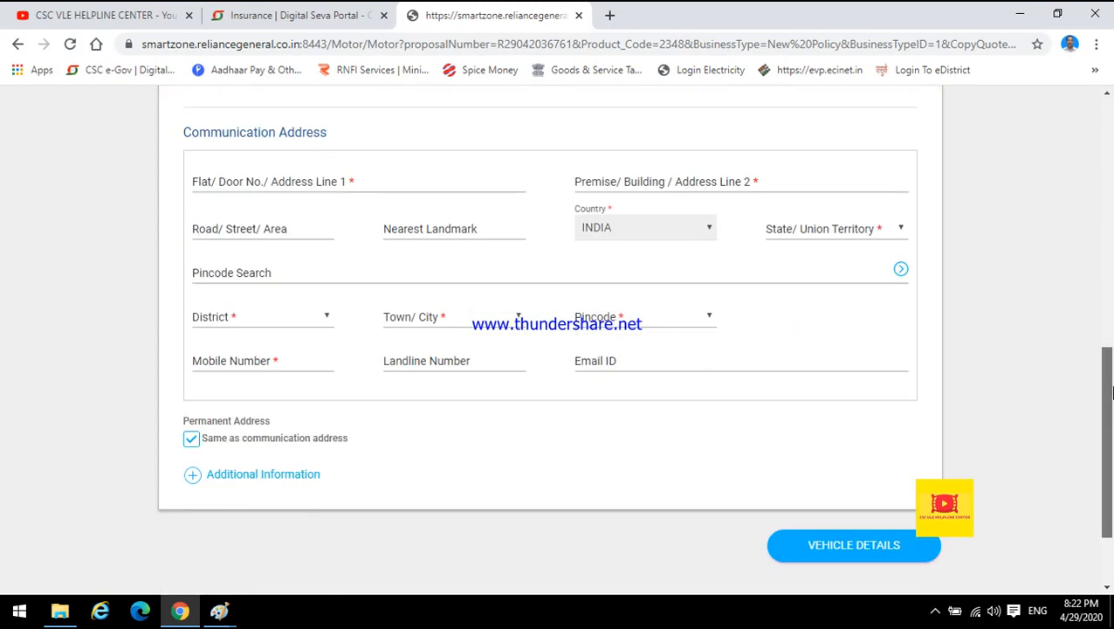
Switch to the RC image in Paint to check the owner's address, then return to the form and dismiss the error.
{"action": "left_click", "coordinate": [241, 181]}
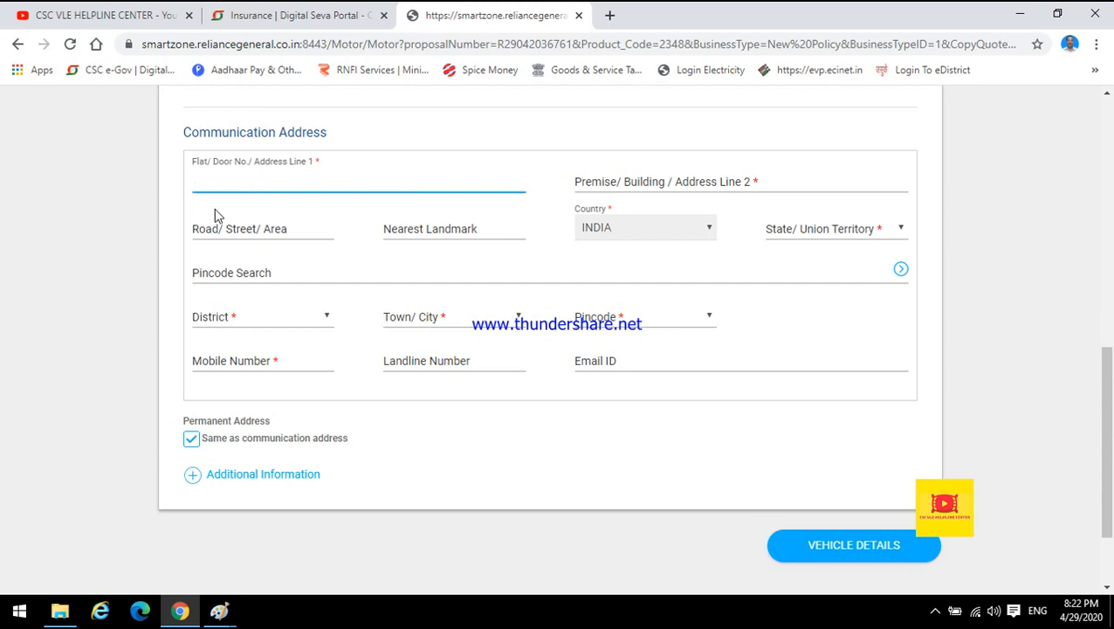
{"action": "mouse_move", "coordinate": [225, 612]}
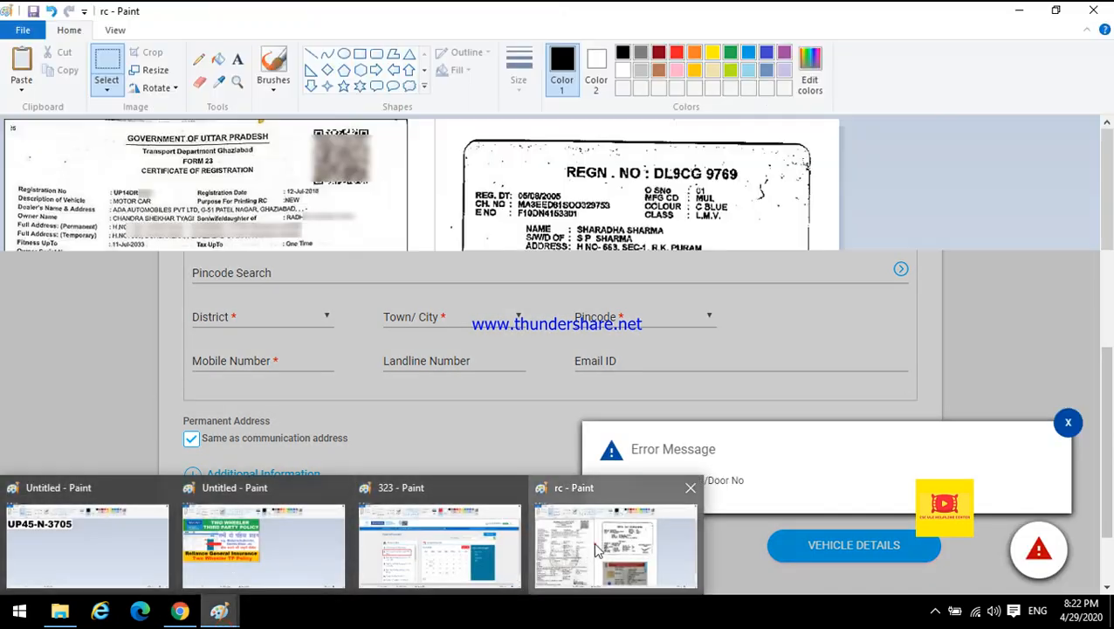
{"action": "left_click", "coordinate": [594, 541]}
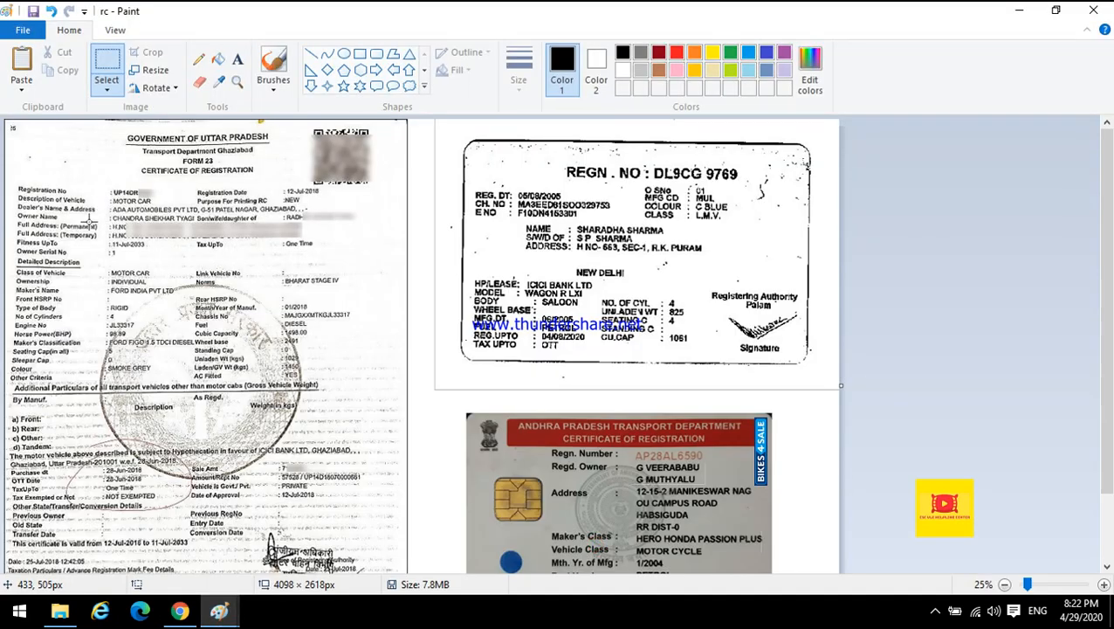
{"action": "left_click_drag", "start_coordinate": [108, 220], "coordinate": [314, 243]}
{"action": "left_click", "coordinate": [180, 611]}
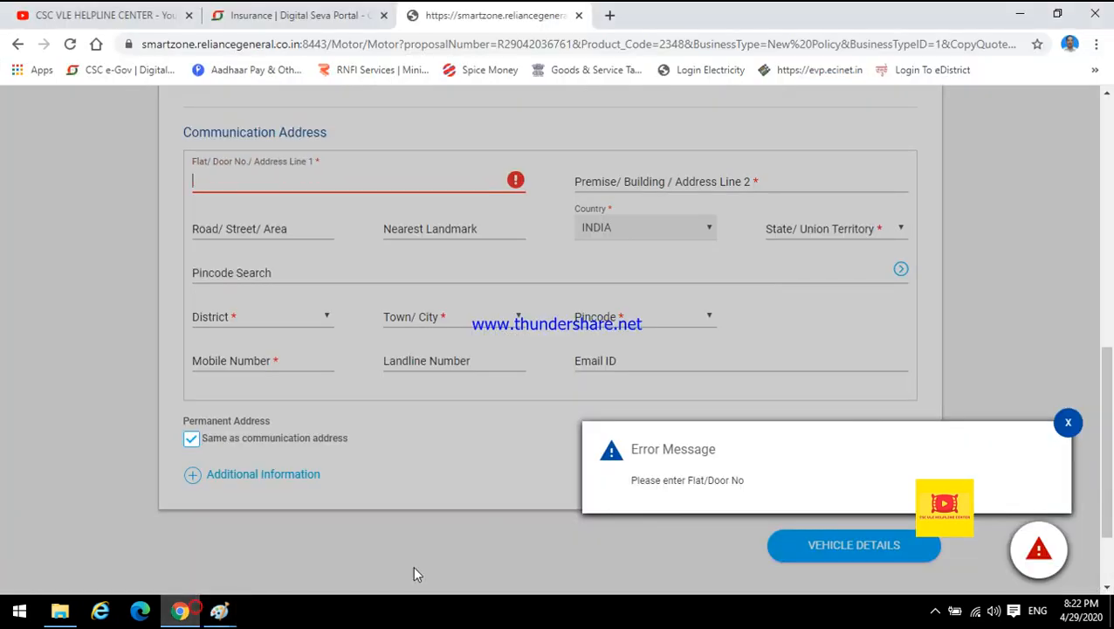
{"action": "left_click", "coordinate": [1066, 423]}
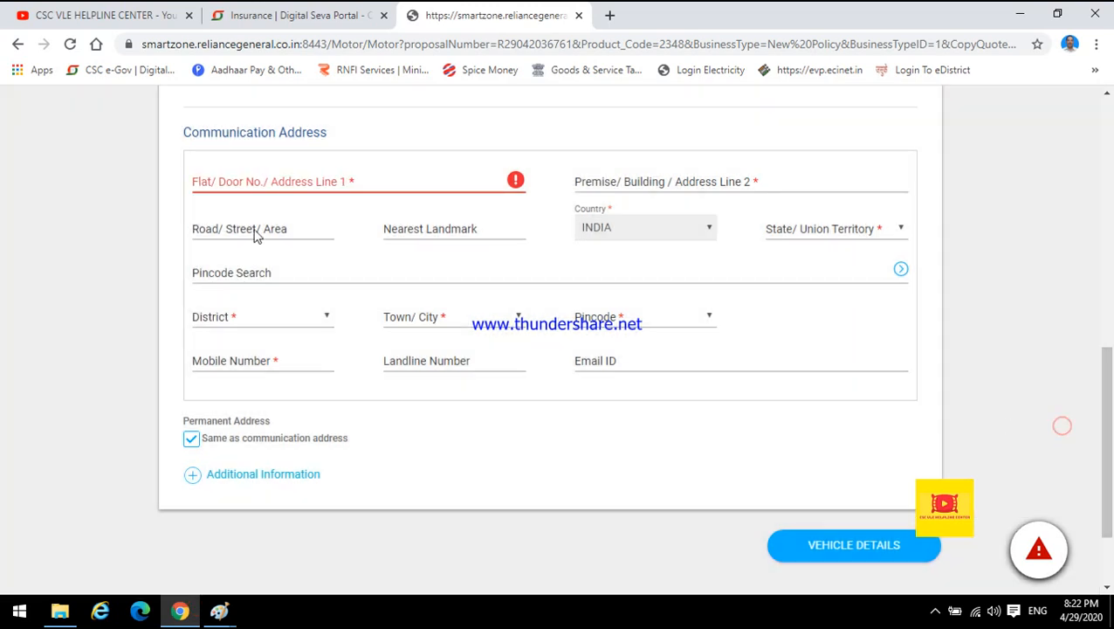
Examine the owner's address lines on the RC image in Paint again, then return and close the error message.
{"action": "left_click", "coordinate": [239, 164]}
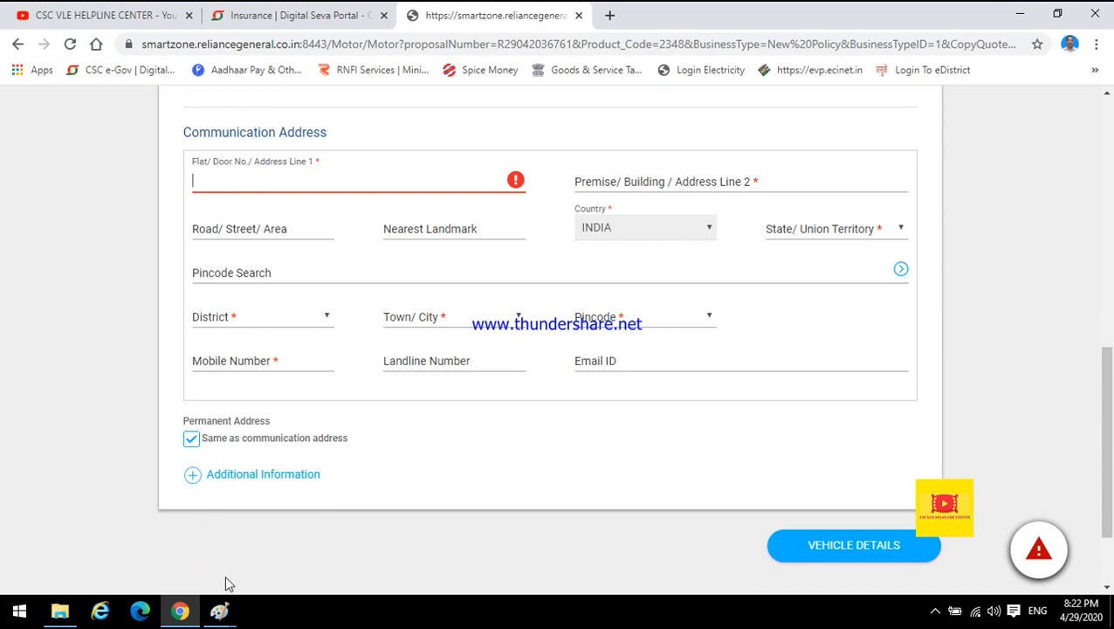
{"action": "mouse_move", "coordinate": [219, 611]}
{"action": "left_click", "coordinate": [615, 535]}
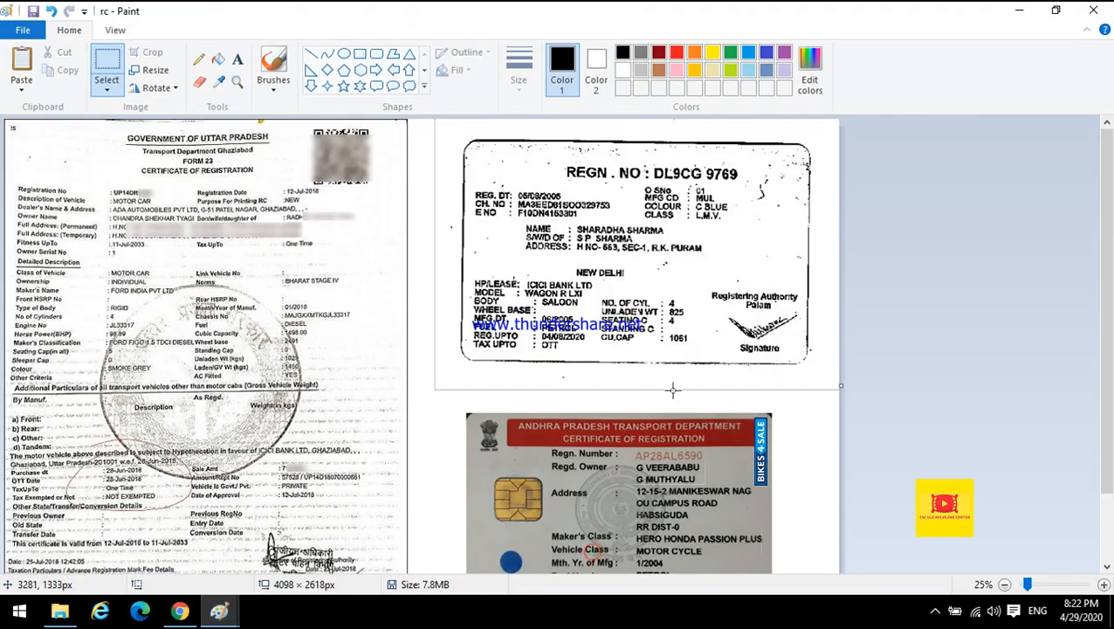
{"action": "left_click_drag", "start_coordinate": [527, 244], "coordinate": [712, 254]}
{"action": "left_click", "coordinate": [741, 273]}
{"action": "left_click_drag", "start_coordinate": [108, 222], "coordinate": [320, 228]}
{"action": "left_click_drag", "start_coordinate": [106, 230], "coordinate": [317, 245]}
{"action": "left_click", "coordinate": [100, 286]}
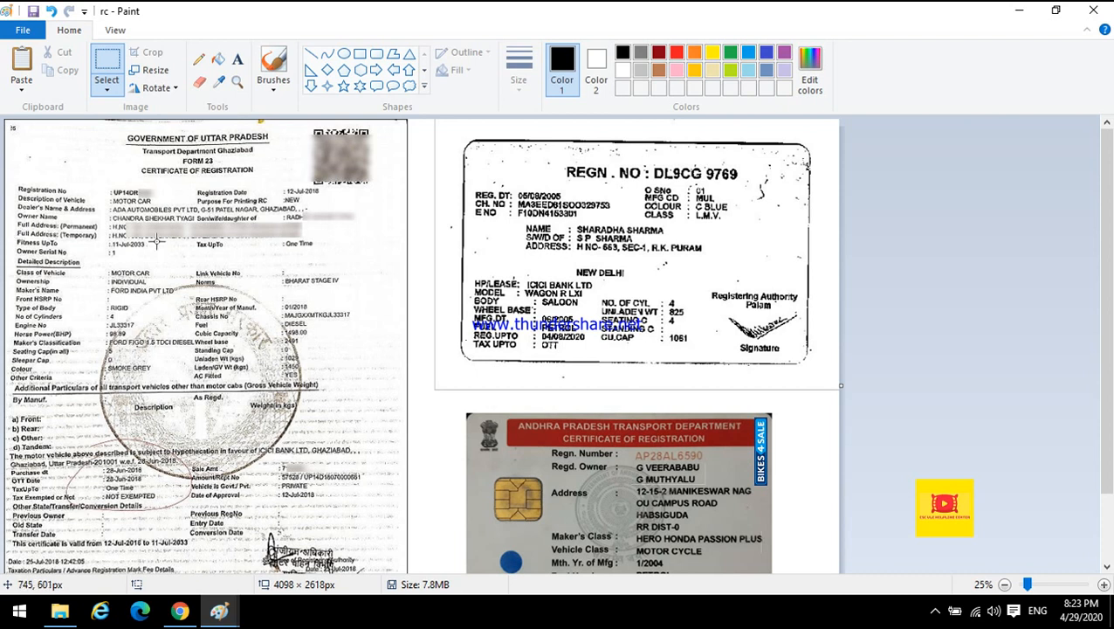
{"action": "left_click_drag", "start_coordinate": [108, 230], "coordinate": [307, 238]}
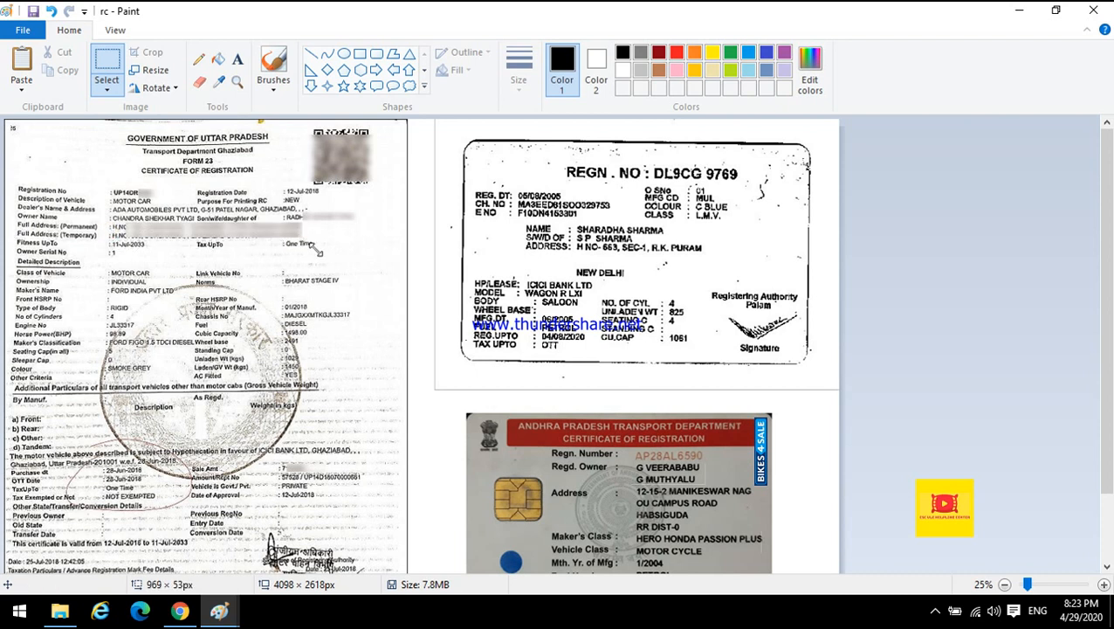
{"action": "left_click", "coordinate": [78, 263]}
{"action": "left_click_drag", "start_coordinate": [115, 229], "coordinate": [312, 248]}
{"action": "left_click", "coordinate": [219, 297]}
{"action": "left_click_drag", "start_coordinate": [111, 224], "coordinate": [292, 229]}
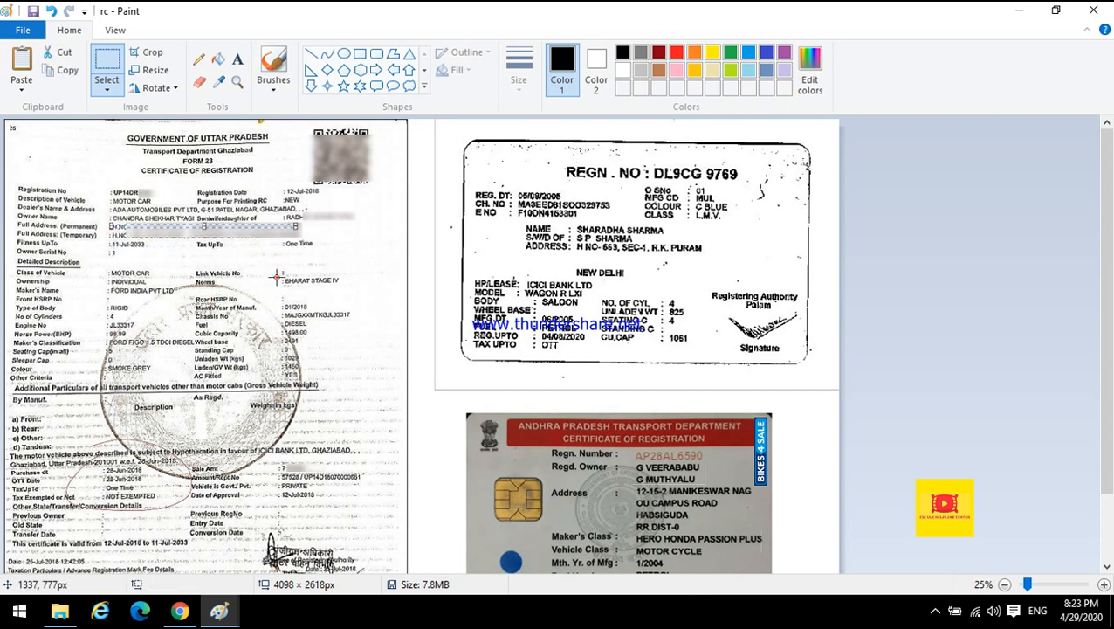
{"action": "left_click", "coordinate": [184, 611]}
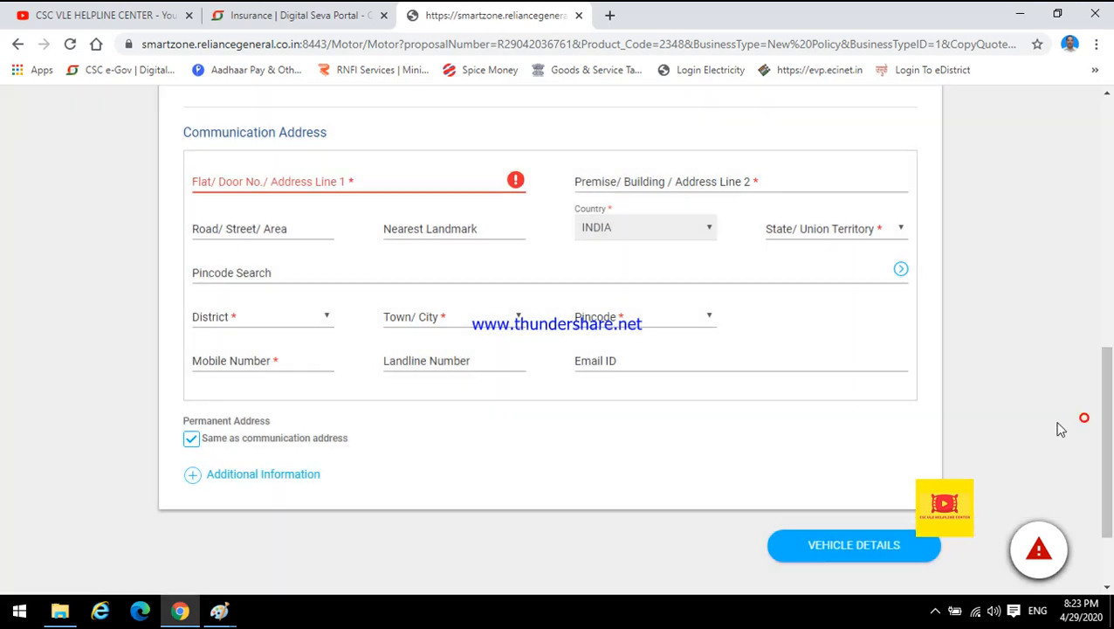
{"action": "left_click", "coordinate": [1067, 423]}
Enter KFLJSDLF as the flat/door address line 1 and TEHSIL as address line 2.
{"action": "left_click", "coordinate": [283, 174]}
{"action": "type", "text": "KFLJSDLF"}
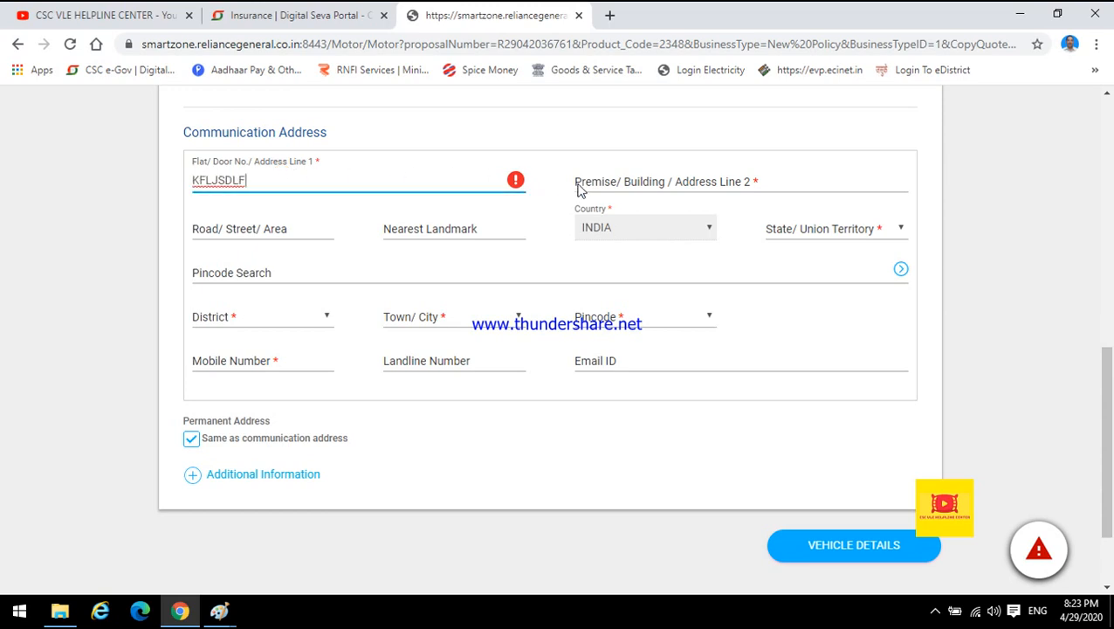
{"action": "left_click", "coordinate": [628, 181]}
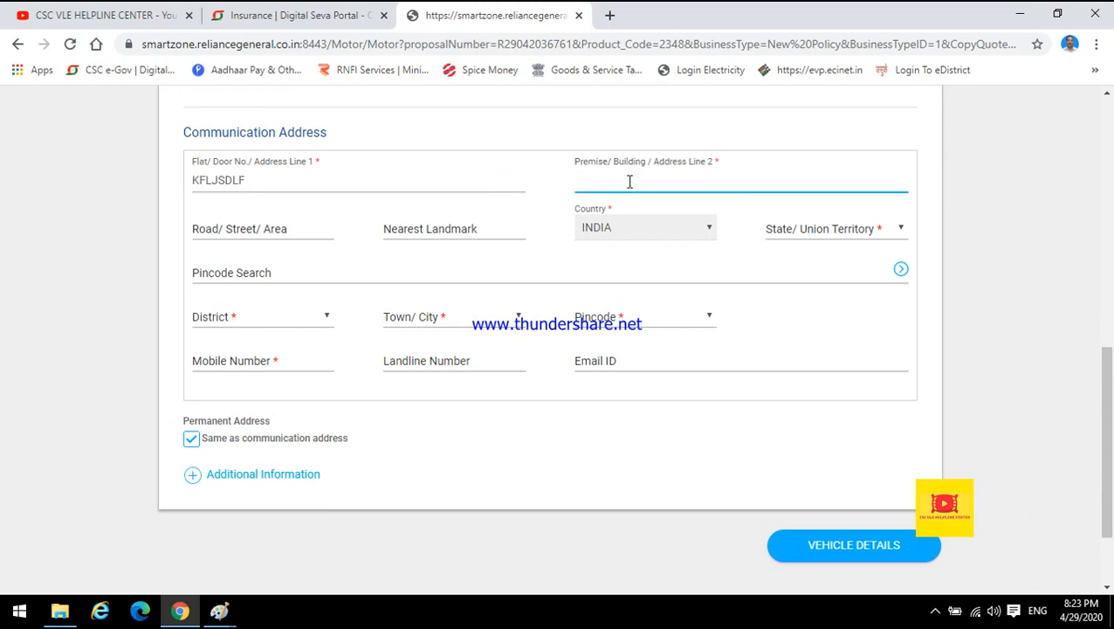
{"action": "type", "text": "TEHSIL"}
Set the state to UTTAR PRADESH and pick pincode 224137 from the pincode search to fill district, town and pincode.
{"action": "left_click", "coordinate": [805, 231]}
{"action": "key", "text": "u"}
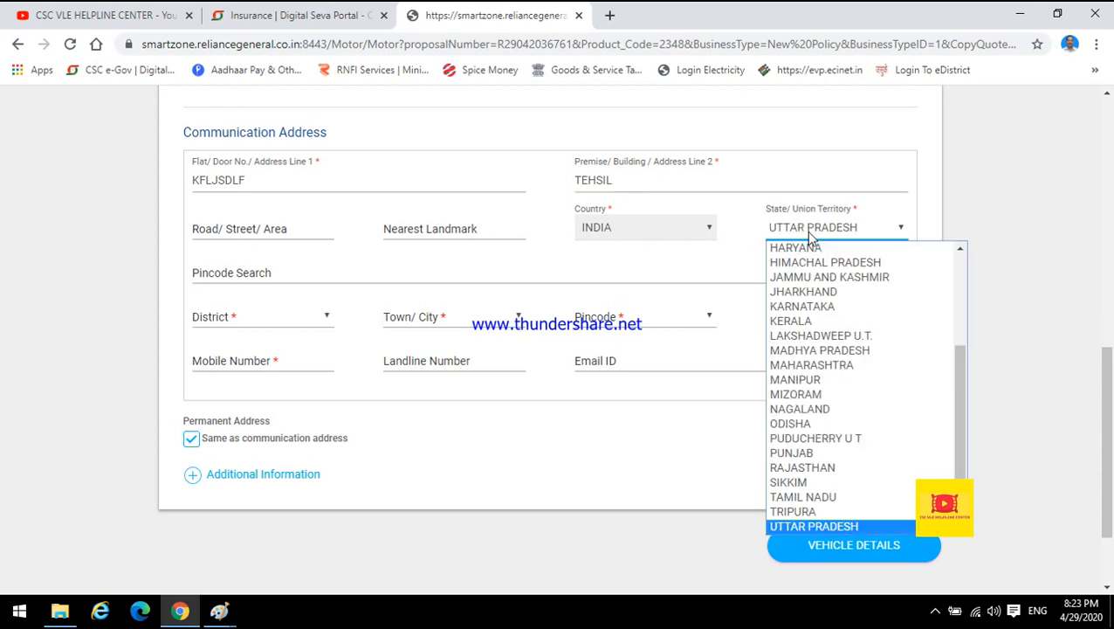
{"action": "key", "text": "Return"}
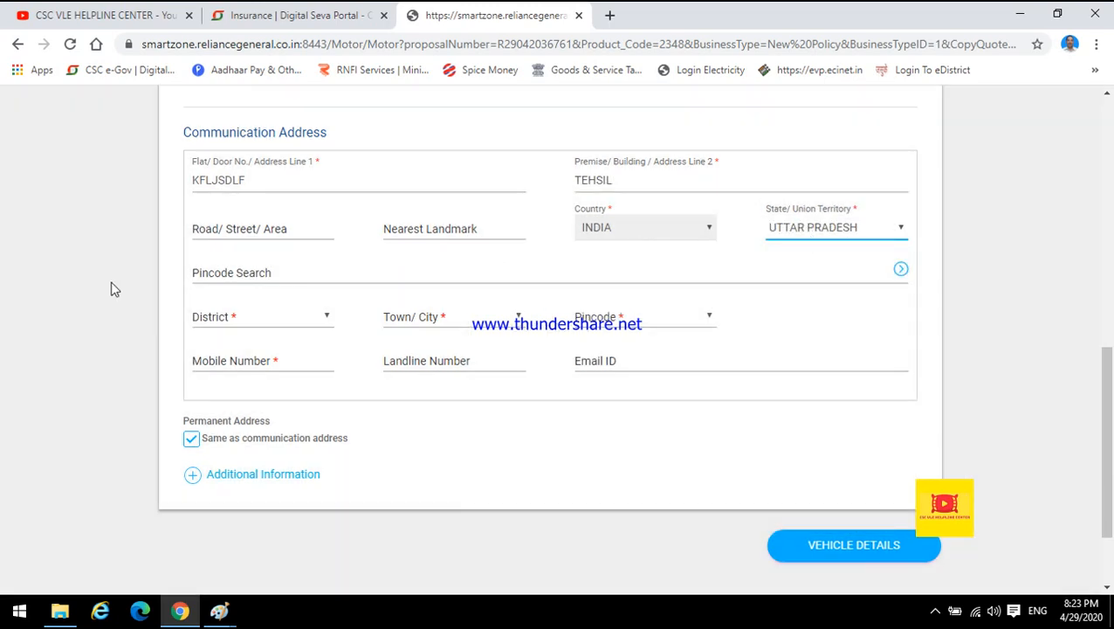
{"action": "left_click", "coordinate": [267, 272]}
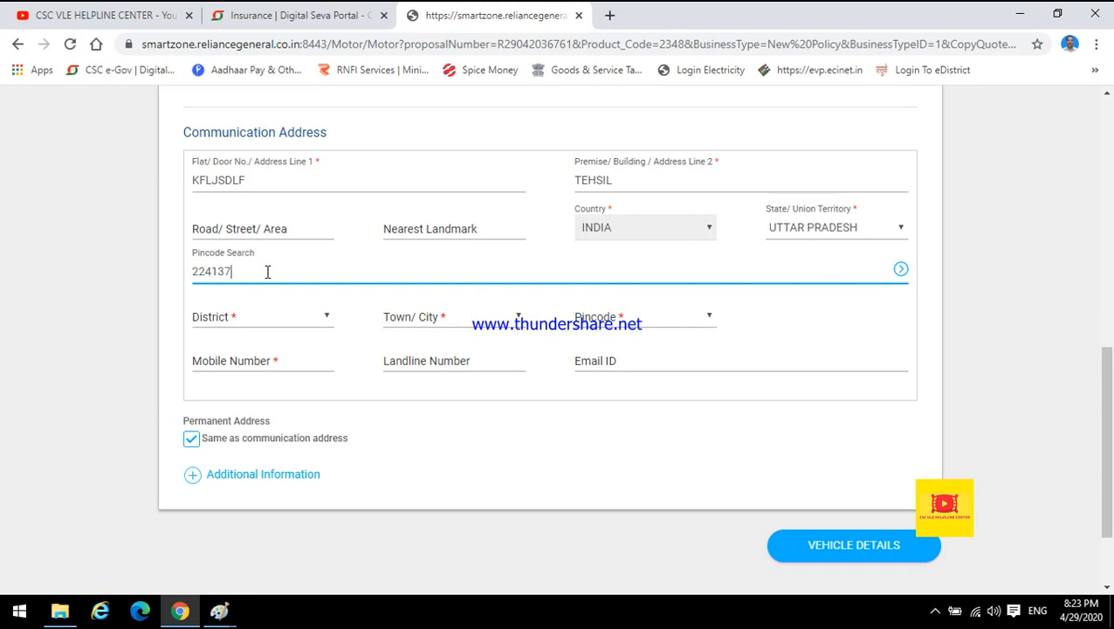
{"action": "left_click", "coordinate": [322, 301]}
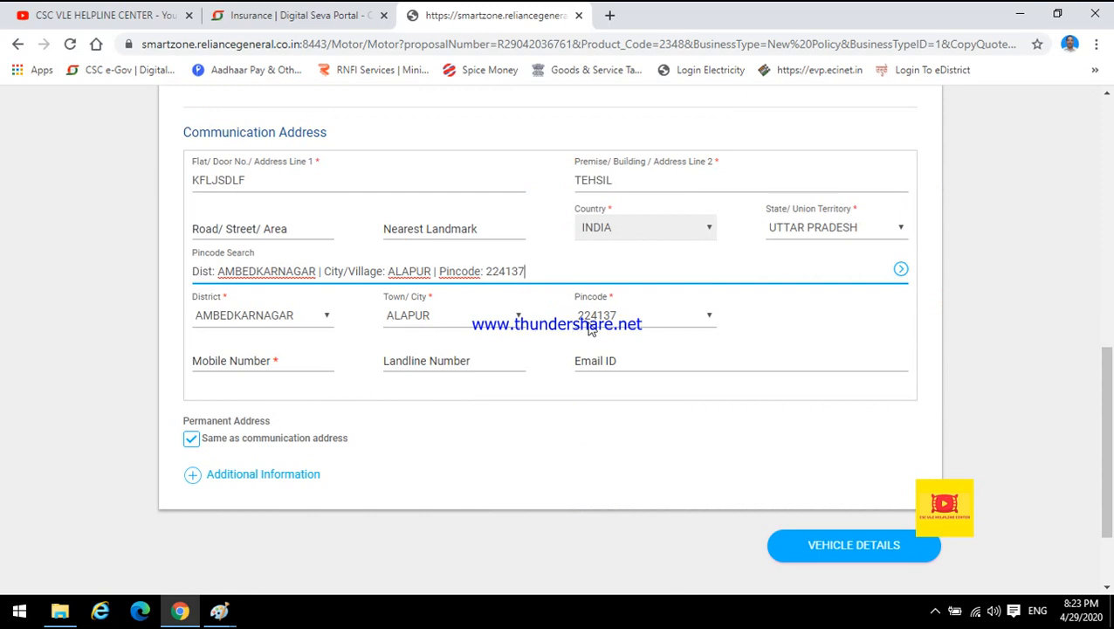
Dismiss the mobile number error and fill in the customer's mobile number.
{"action": "left_click", "coordinate": [215, 365]}
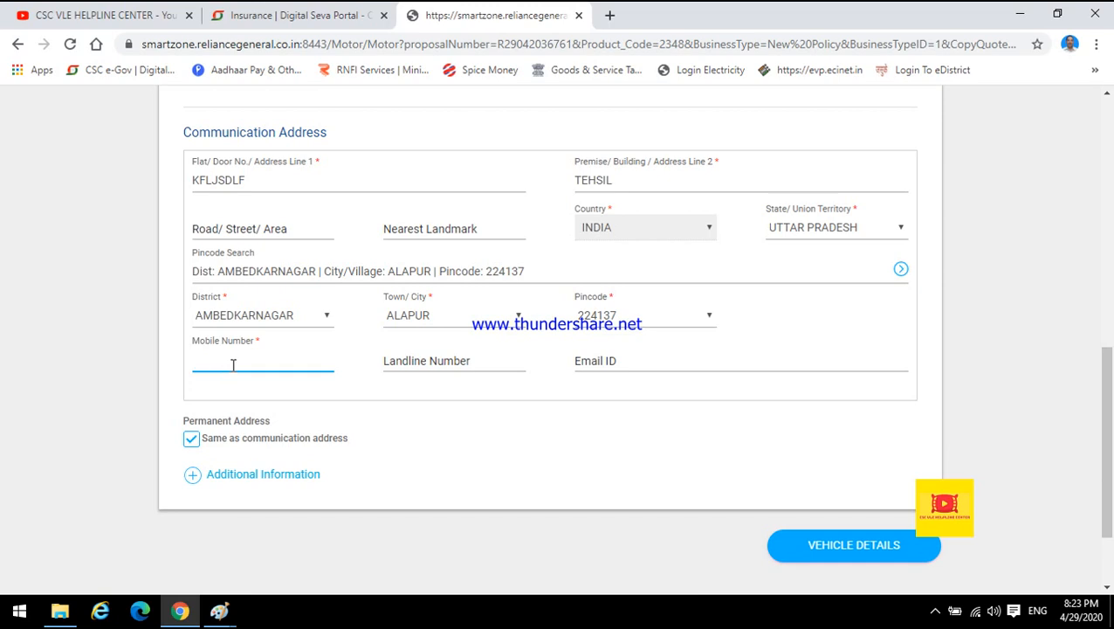
{"action": "left_click", "coordinate": [416, 359]}
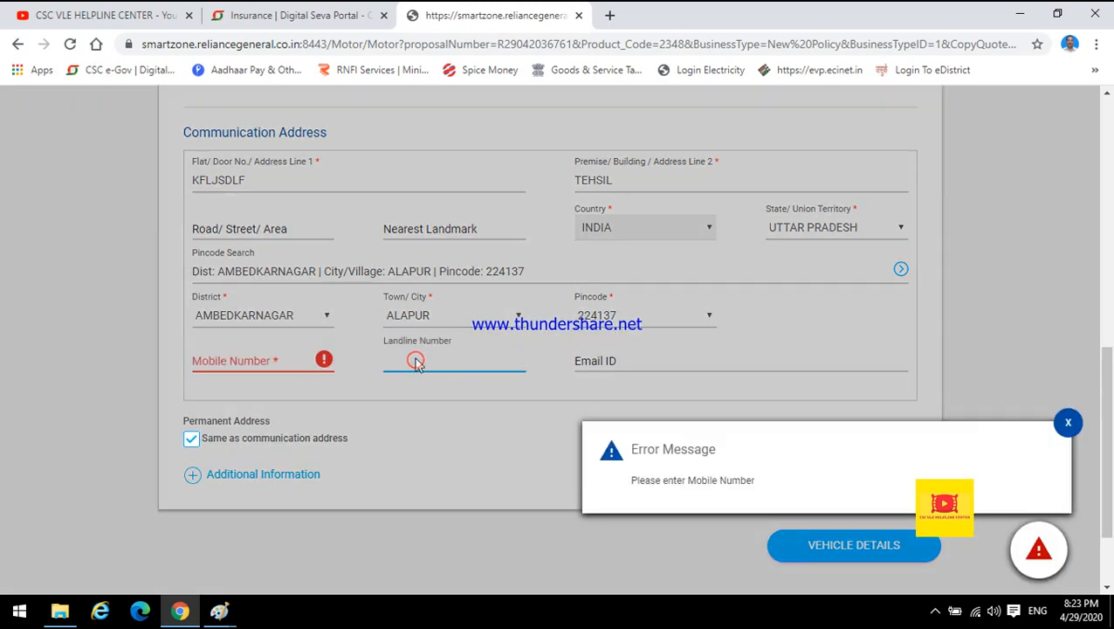
{"action": "left_click", "coordinate": [1068, 423]}
{"action": "left_click", "coordinate": [274, 363]}
{"action": "type", "text": "9999999999"}
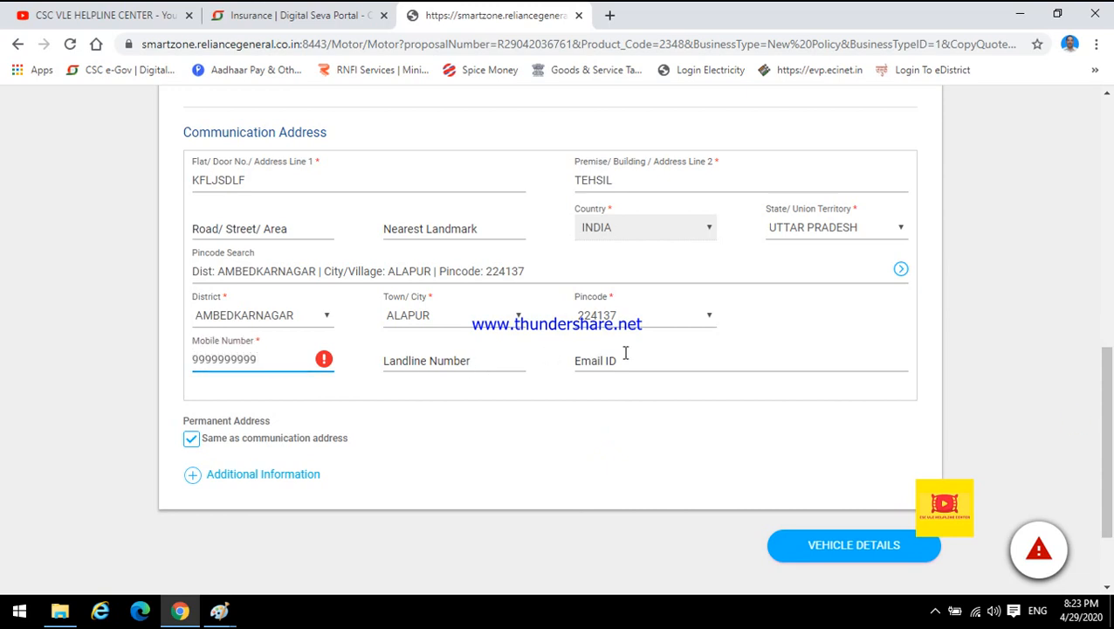
{"action": "left_click", "coordinate": [627, 355]}
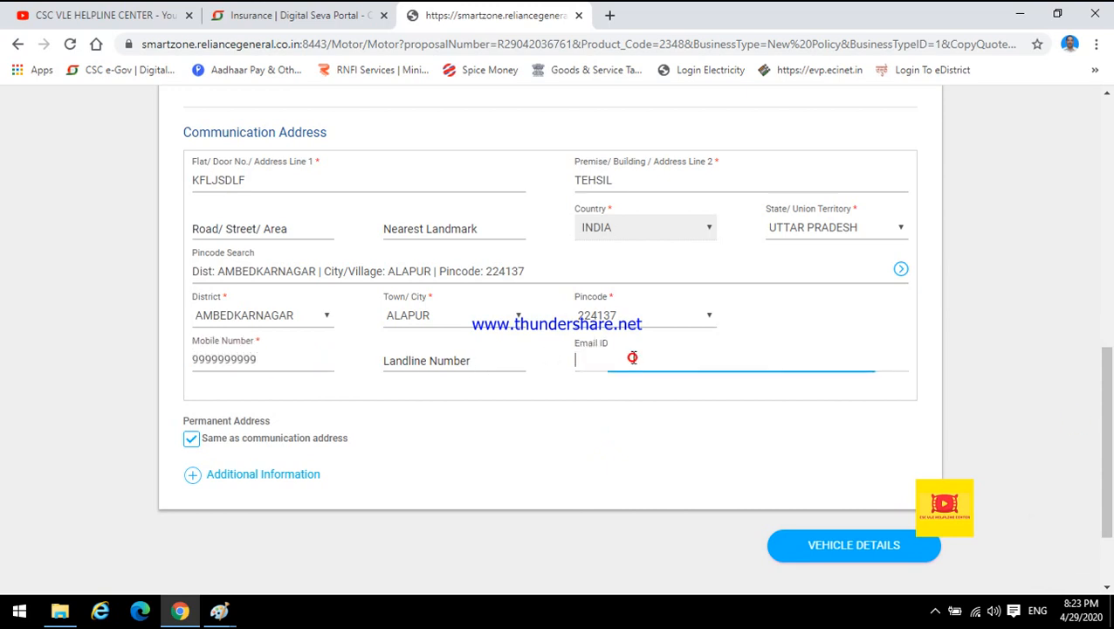
{"action": "left_click", "coordinate": [195, 446]}
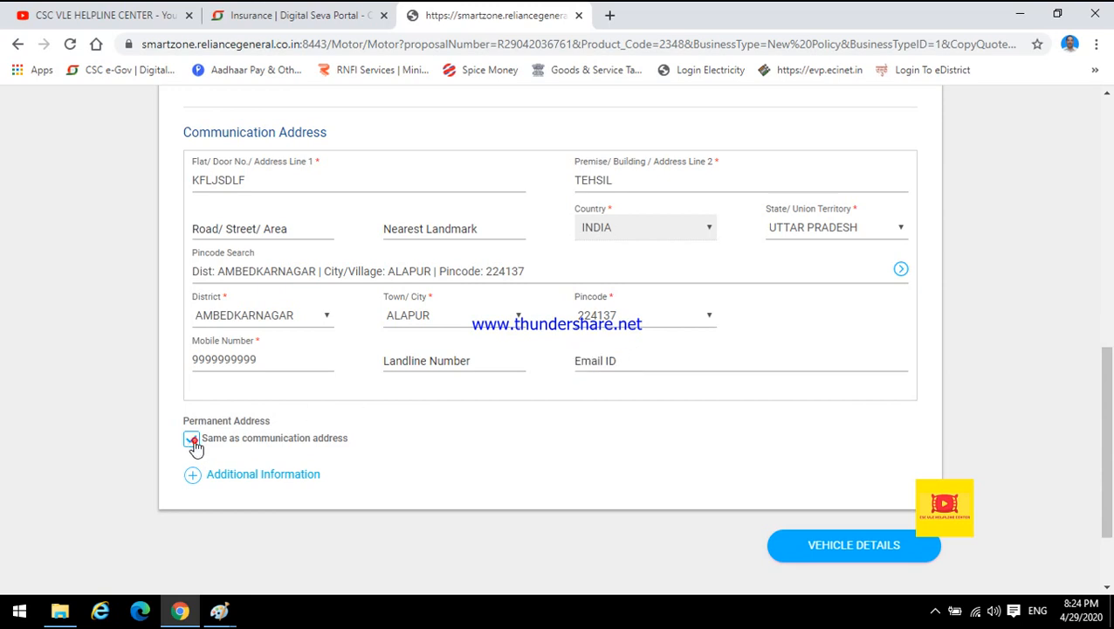
{"action": "left_click", "coordinate": [194, 445]}
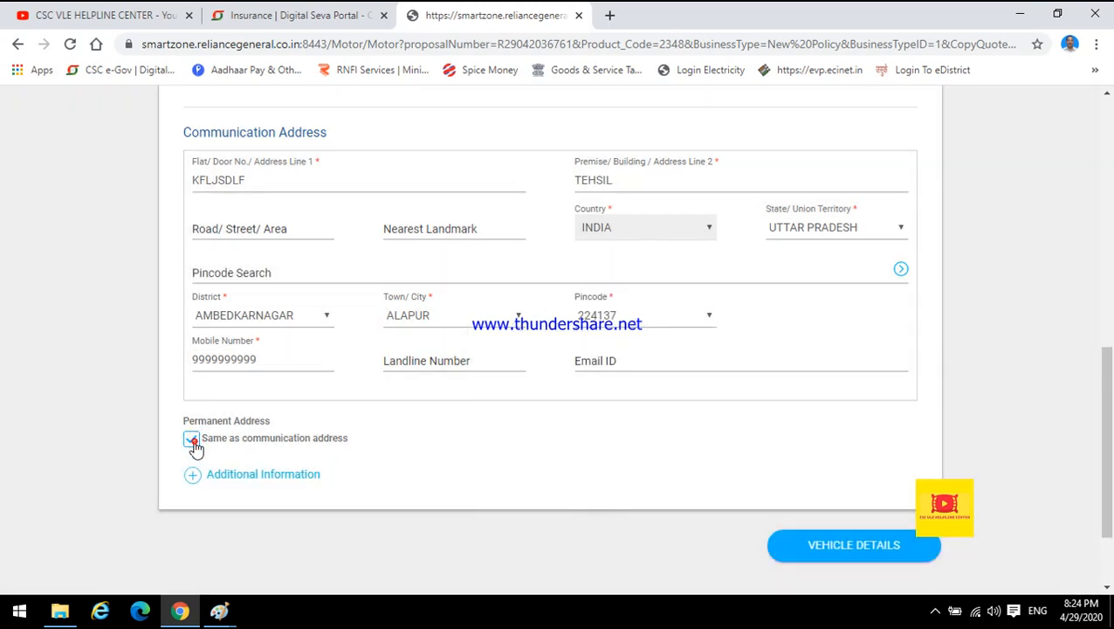
{"action": "left_click", "coordinate": [195, 445]}
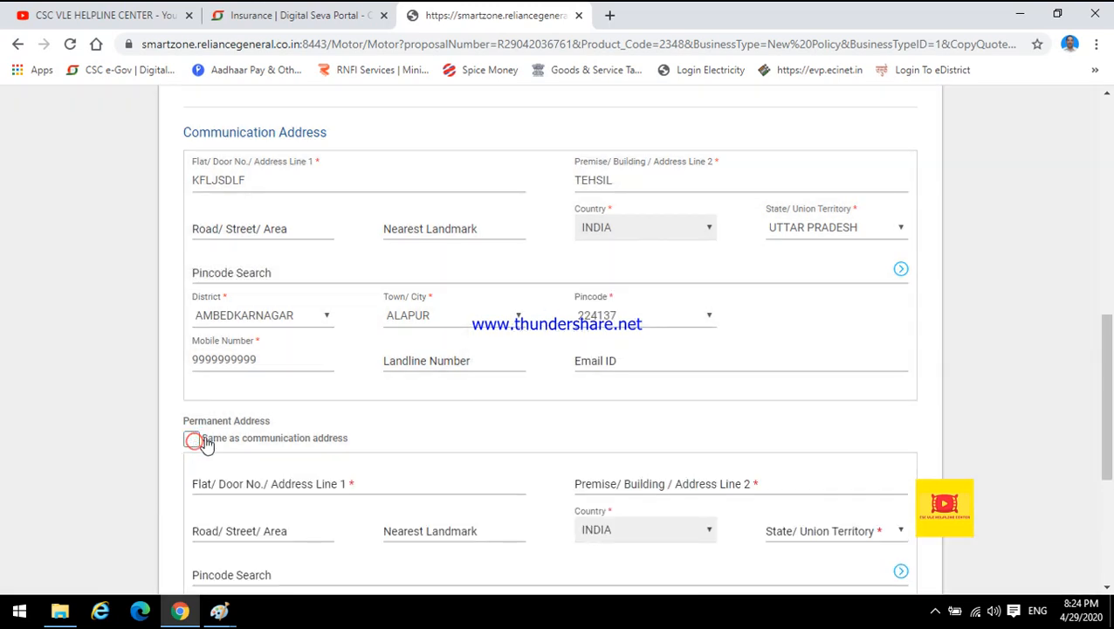
{"action": "left_click_drag", "start_coordinate": [1109, 353], "coordinate": [1109, 425]}
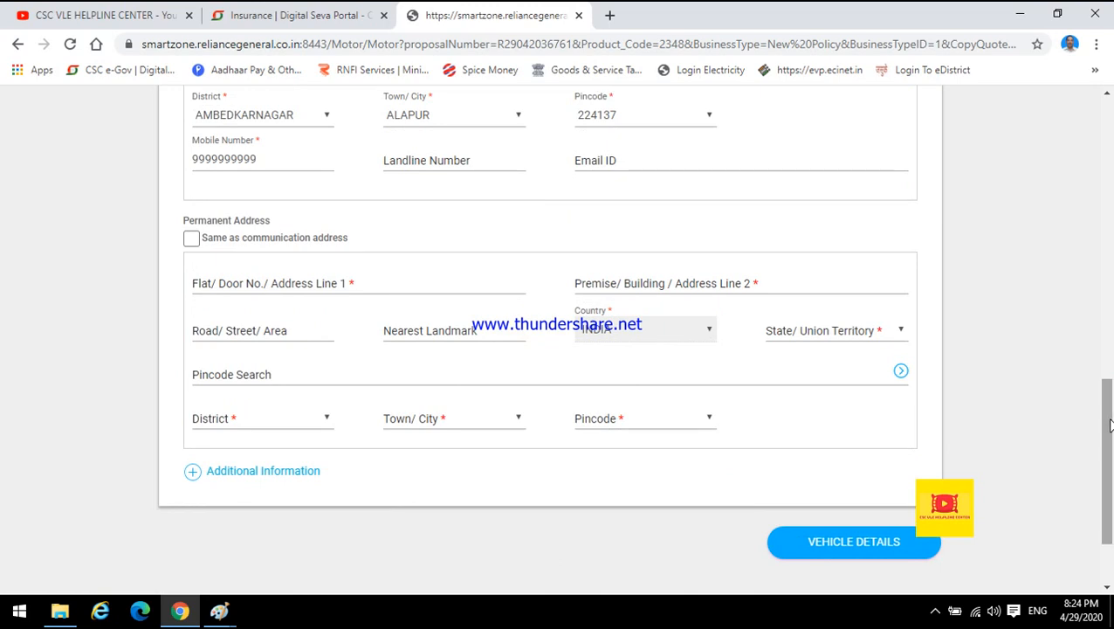
{"action": "left_click", "coordinate": [194, 239]}
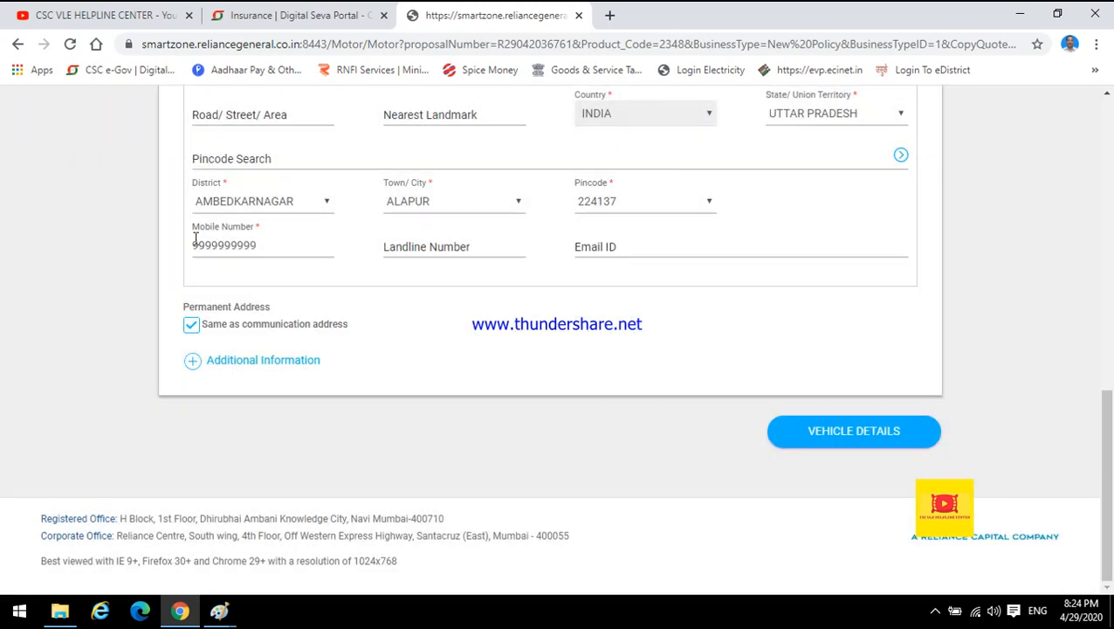
Try to proceed to vehicle details, changing the mobile number's last digit after the validation error.
{"action": "left_click", "coordinate": [836, 444]}
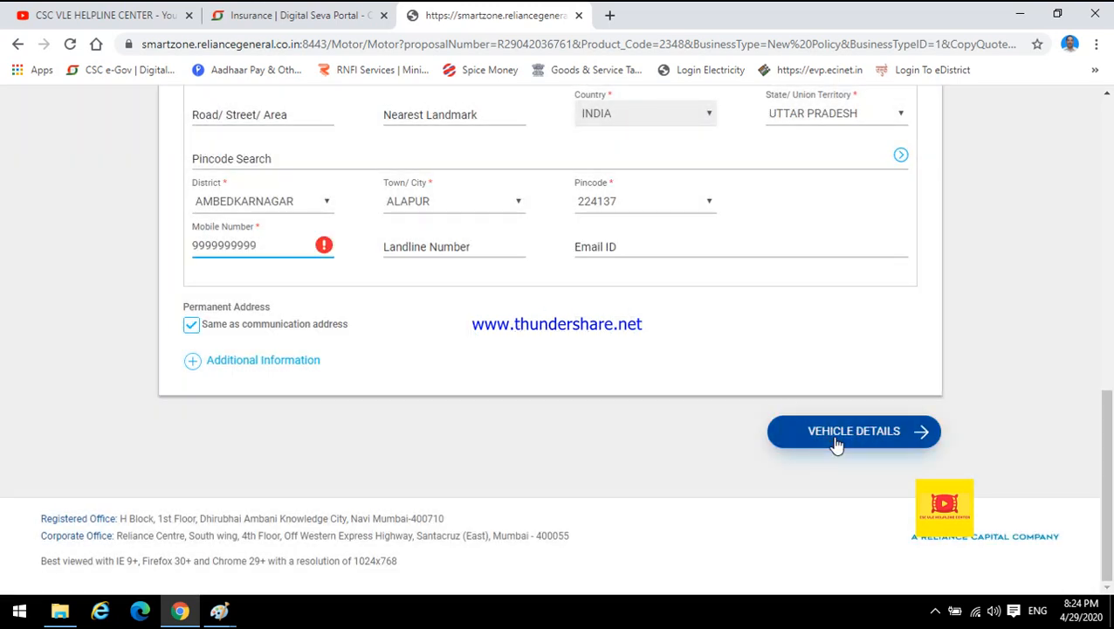
{"action": "left_click", "coordinate": [248, 234]}
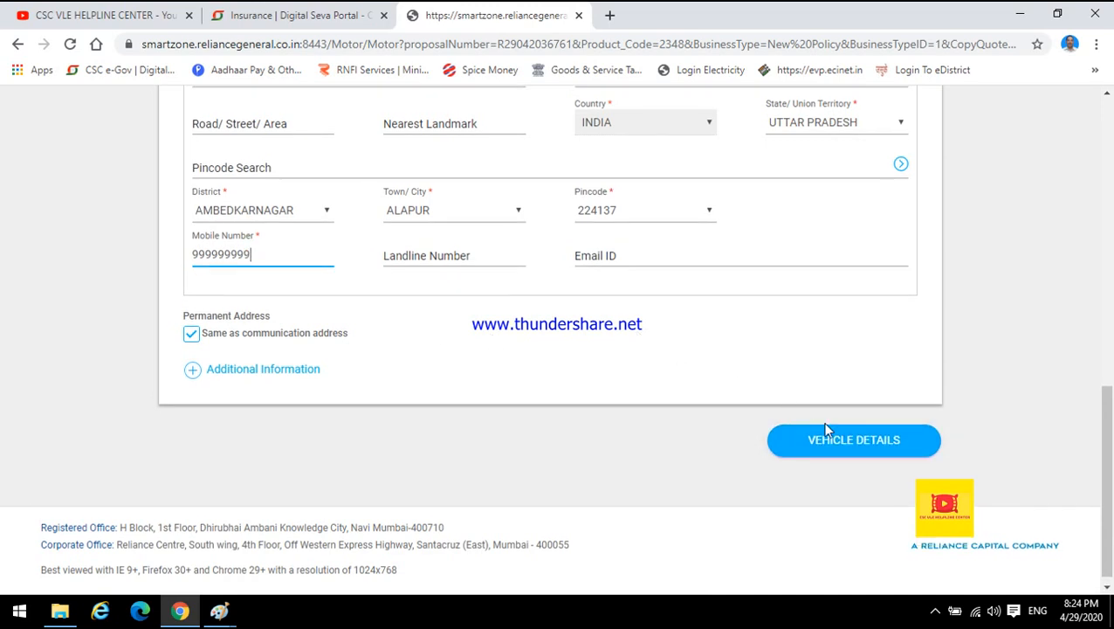
{"action": "left_click", "coordinate": [844, 452]}
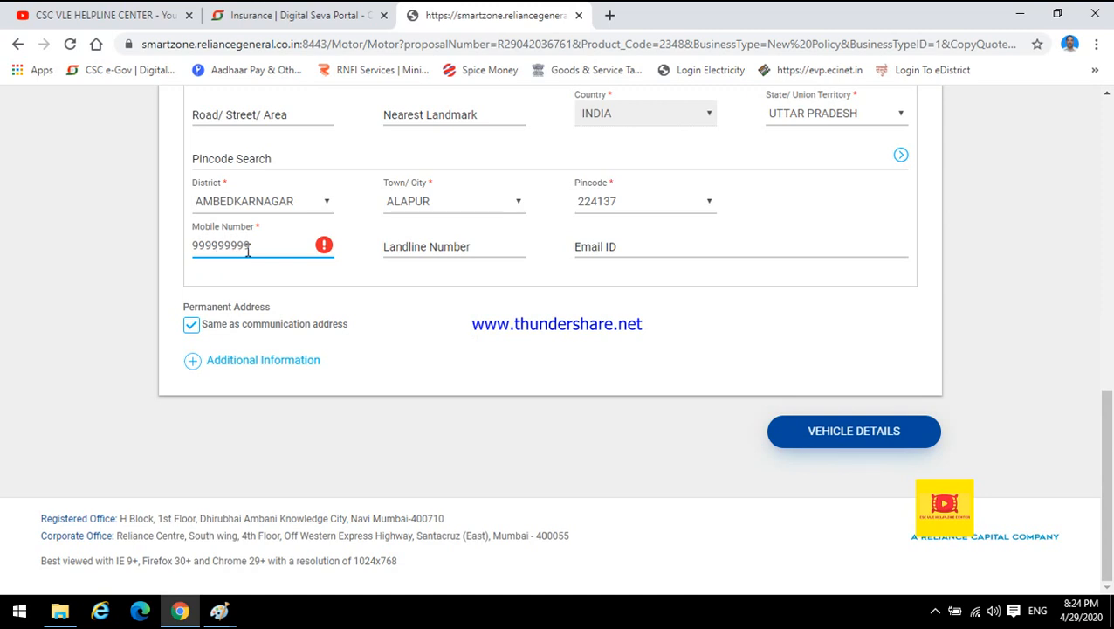
{"action": "left_click", "coordinate": [248, 248]}
{"action": "type", "text": "9"}
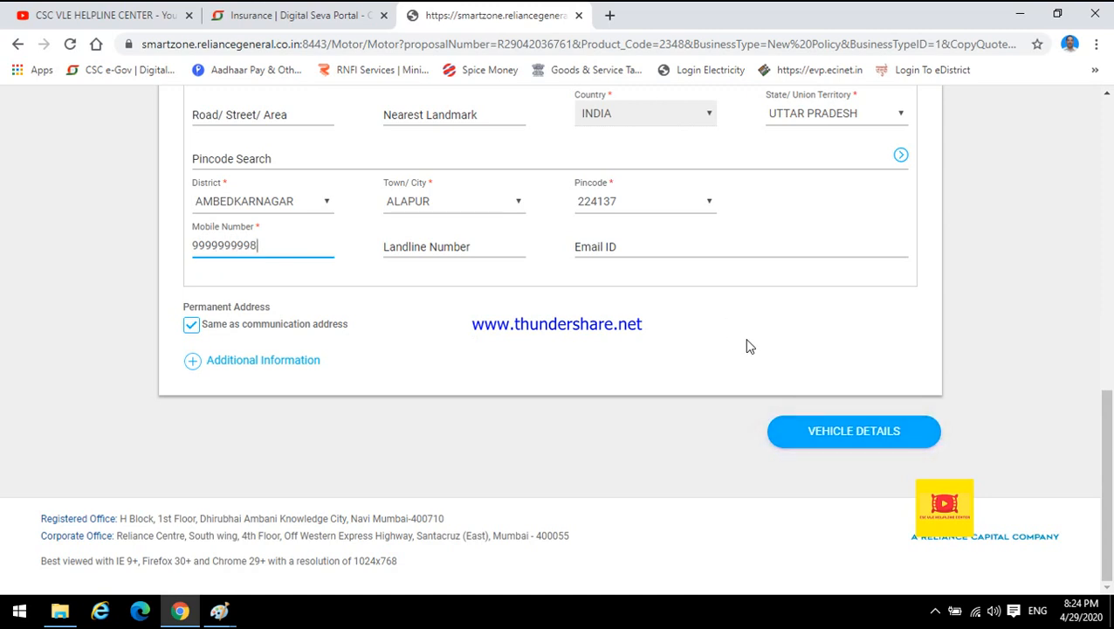
{"action": "left_click", "coordinate": [810, 445]}
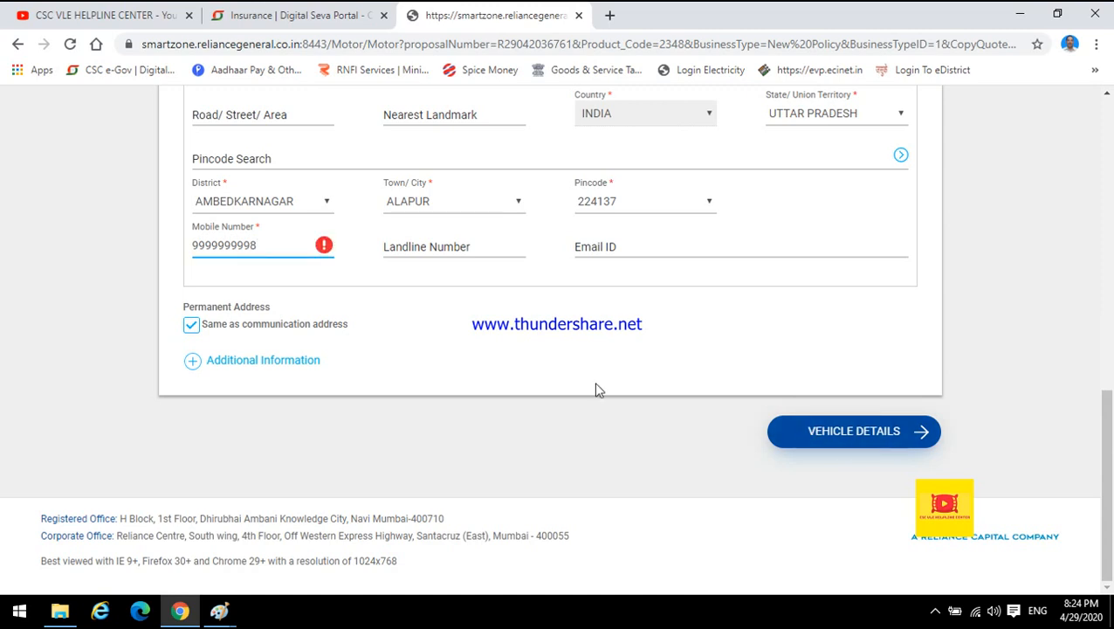
Replace the mobile number with another customer mobile number and proceed to the vehicle details page.
{"action": "double_click", "coordinate": [254, 247]}
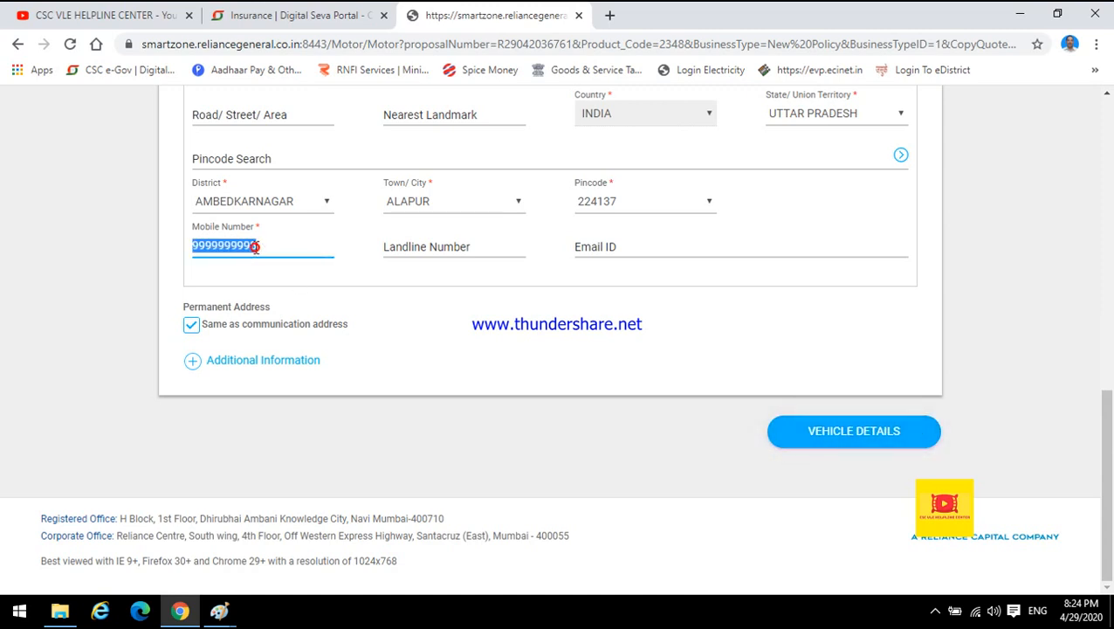
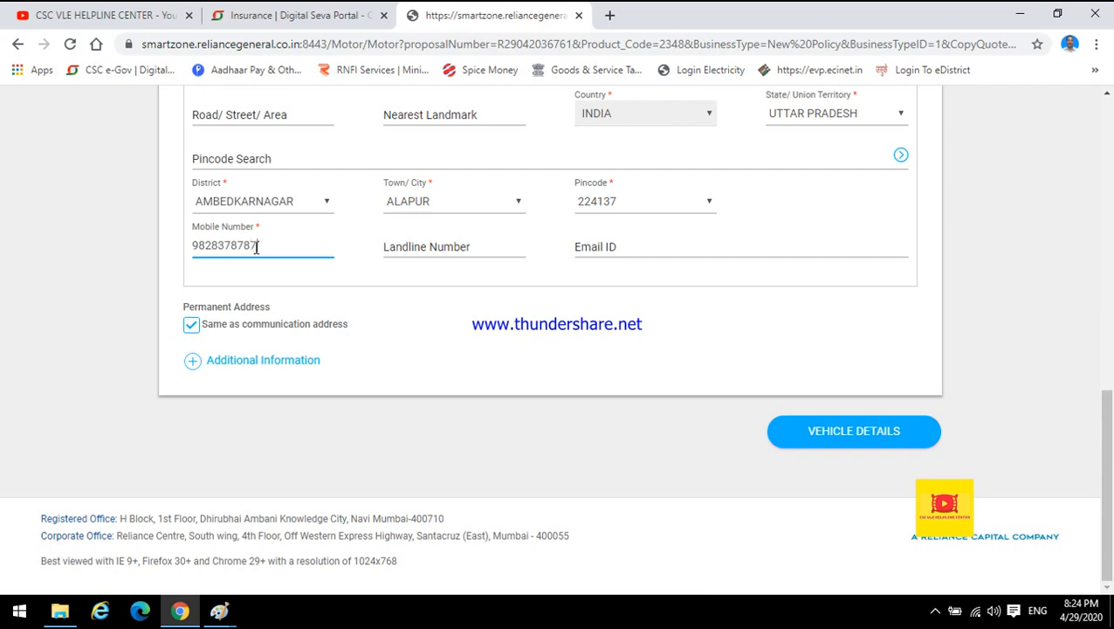
{"action": "left_click", "coordinate": [814, 424]}
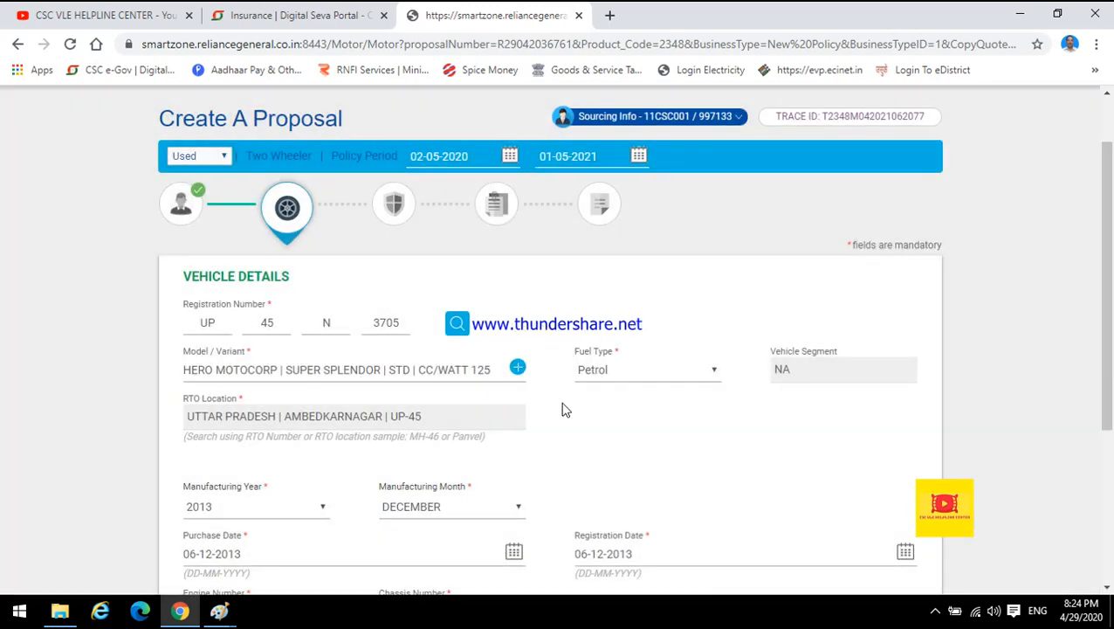
Examine the sample vehicle registration certificate images in Paint, then return to the proposal's vehicle details form.
{"action": "left_click_drag", "start_coordinate": [1113, 181], "coordinate": [1111, 224]}
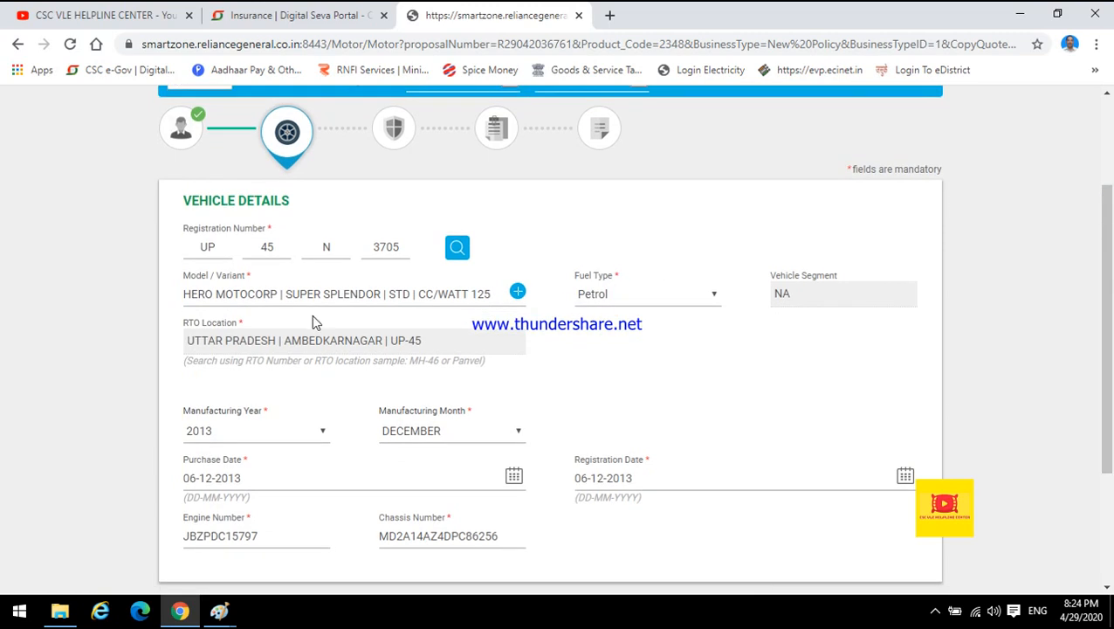
{"action": "left_click_drag", "start_coordinate": [1111, 348], "coordinate": [1112, 401]}
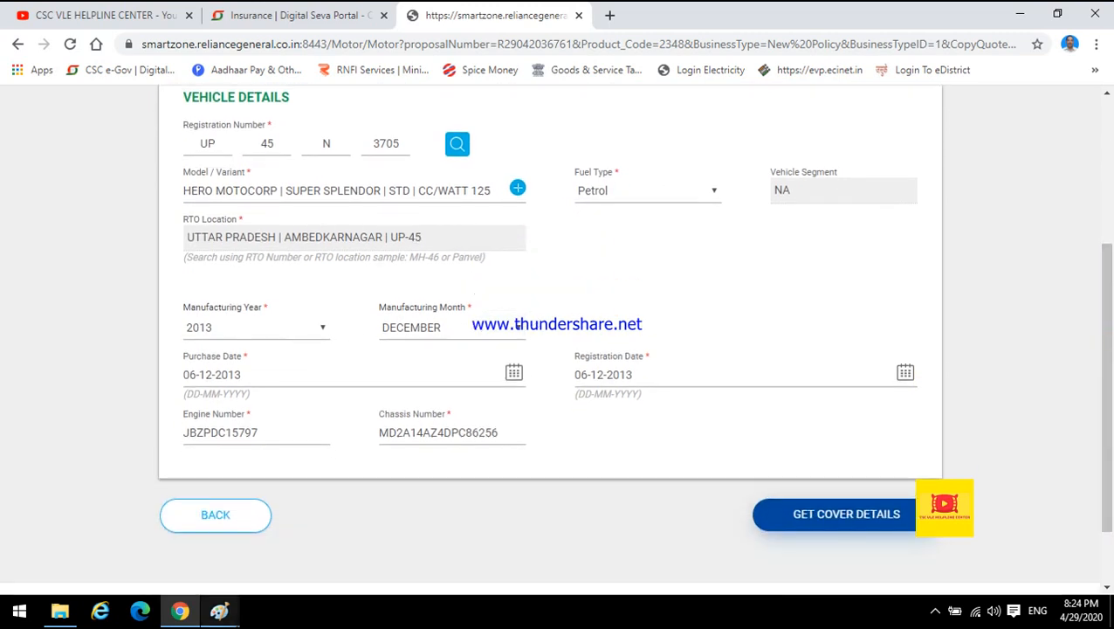
{"action": "mouse_move", "coordinate": [219, 610]}
{"action": "left_click", "coordinate": [593, 537]}
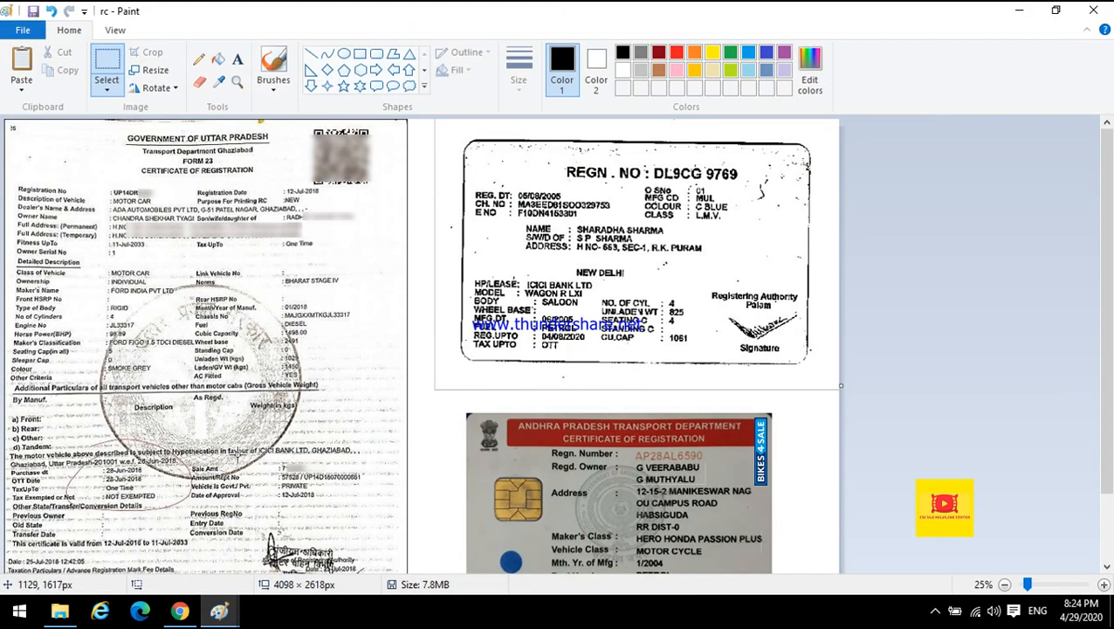
{"action": "left_click", "coordinate": [940, 611]}
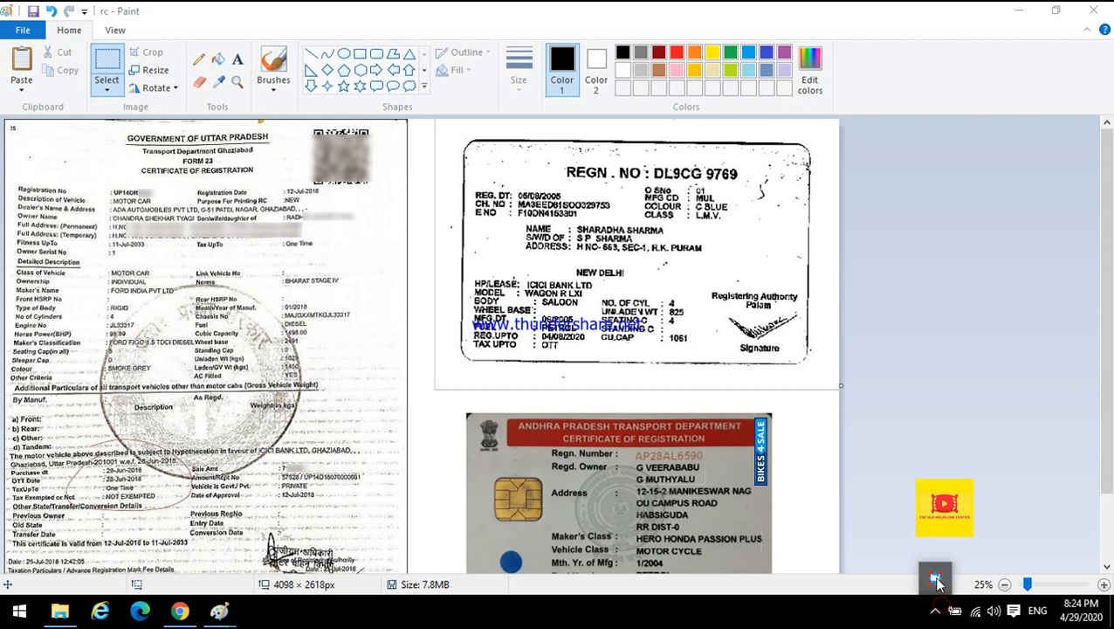
{"action": "left_click_drag", "start_coordinate": [472, 316], "coordinate": [596, 329]}
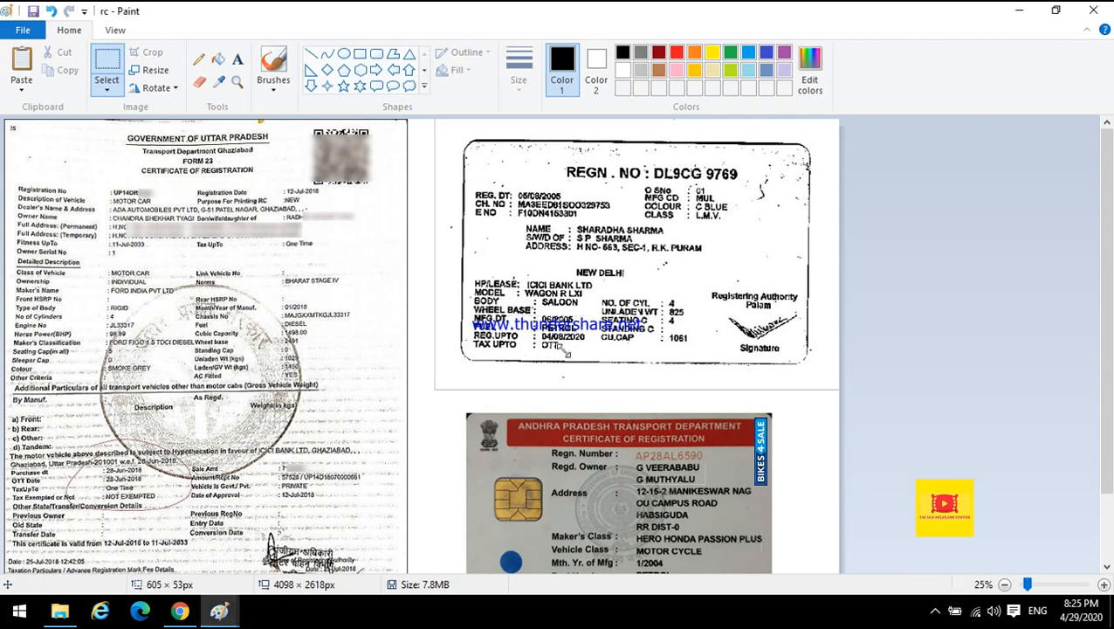
{"action": "mouse_move", "coordinate": [534, 310]}
{"action": "left_mouse_down"}
{"action": "mouse_move", "coordinate": [566, 324]}
{"action": "mouse_move", "coordinate": [553, 316]}
{"action": "left_mouse_up"}
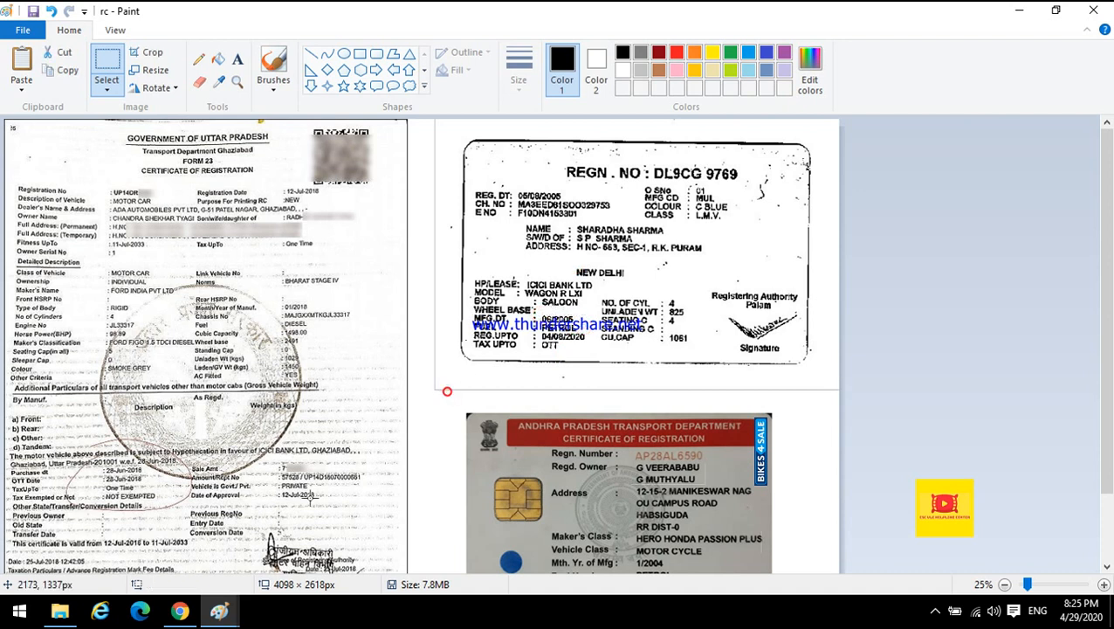
{"action": "left_click", "coordinate": [179, 611]}
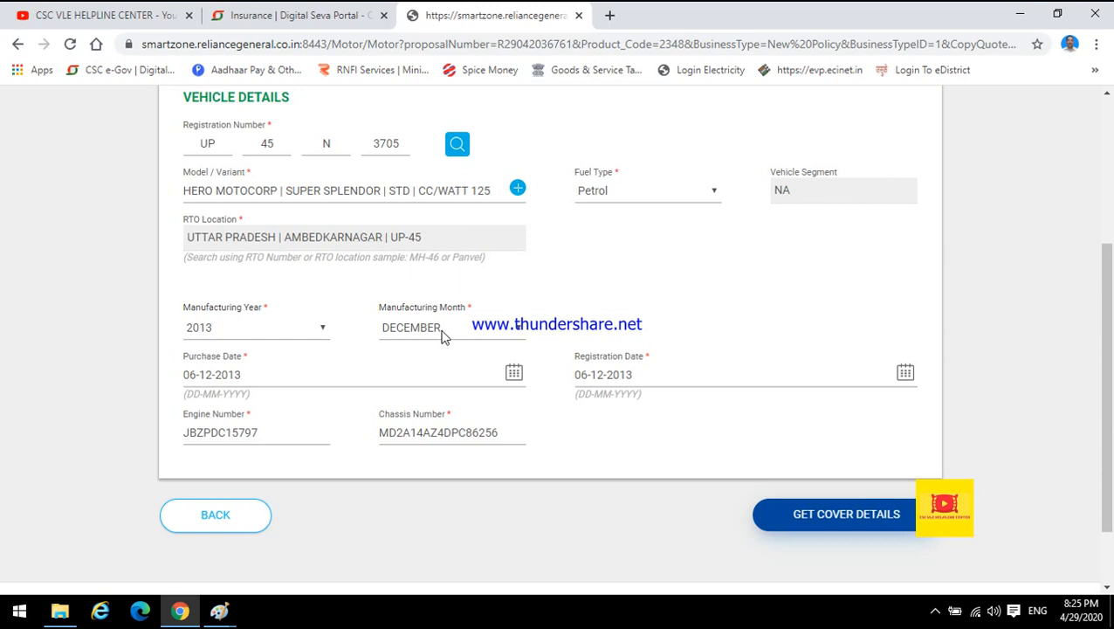
Replace the engine number with KLLJFSLAF9929 and the chassis number with LKJFKLADS93290.
{"action": "left_click", "coordinate": [308, 374]}
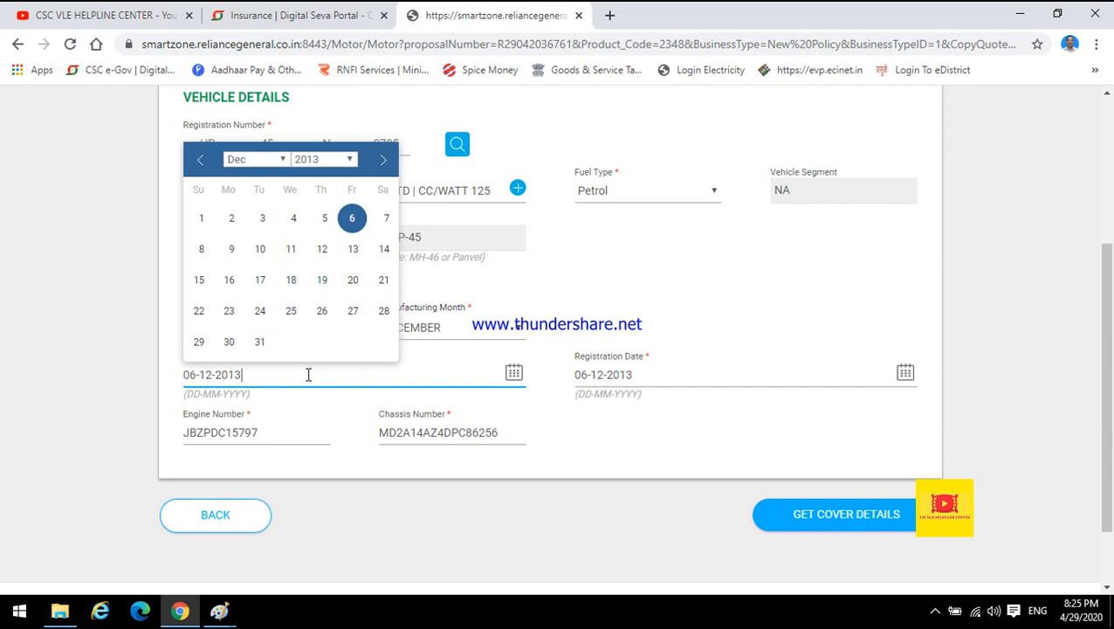
{"action": "left_click", "coordinate": [637, 385]}
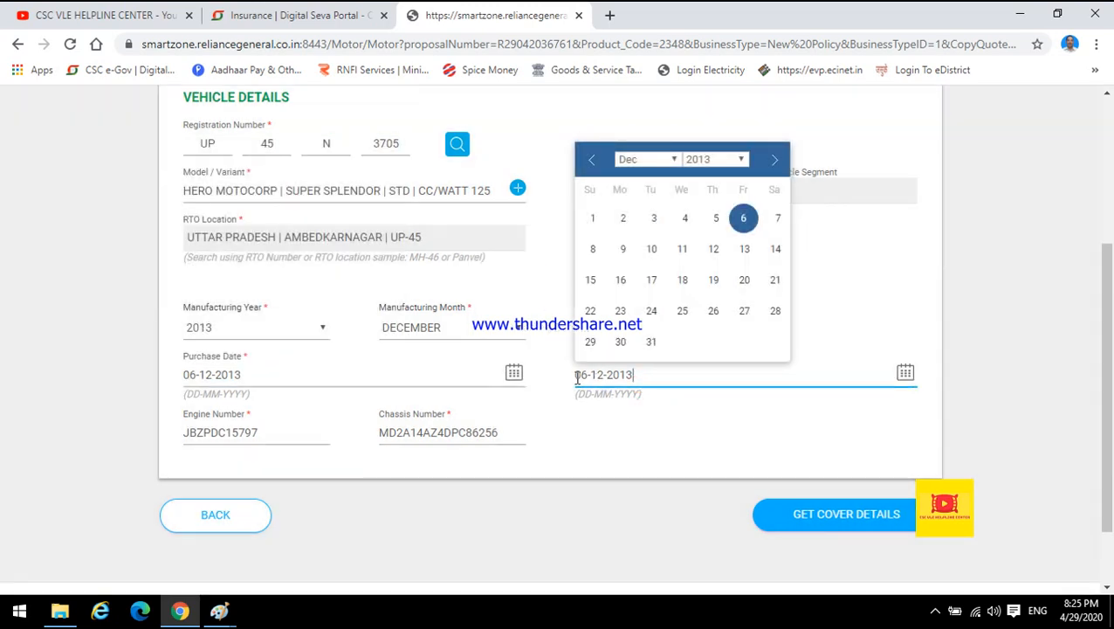
{"action": "left_click", "coordinate": [234, 374]}
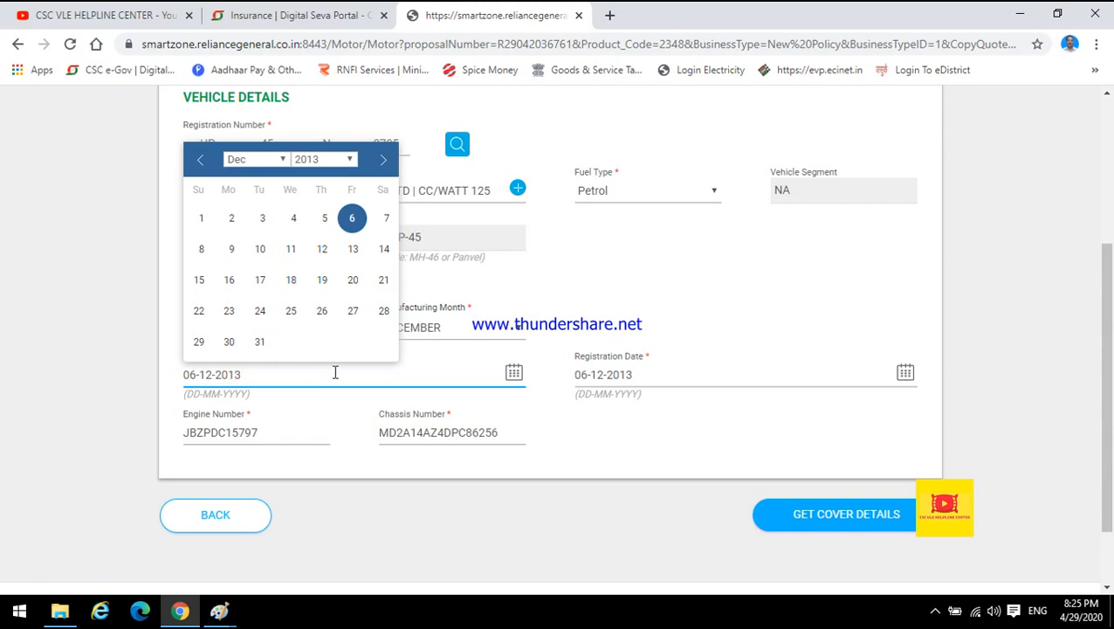
{"action": "left_click", "coordinate": [746, 422]}
{"action": "double_click", "coordinate": [224, 436]}
{"action": "key", "text": "BackSpace"}
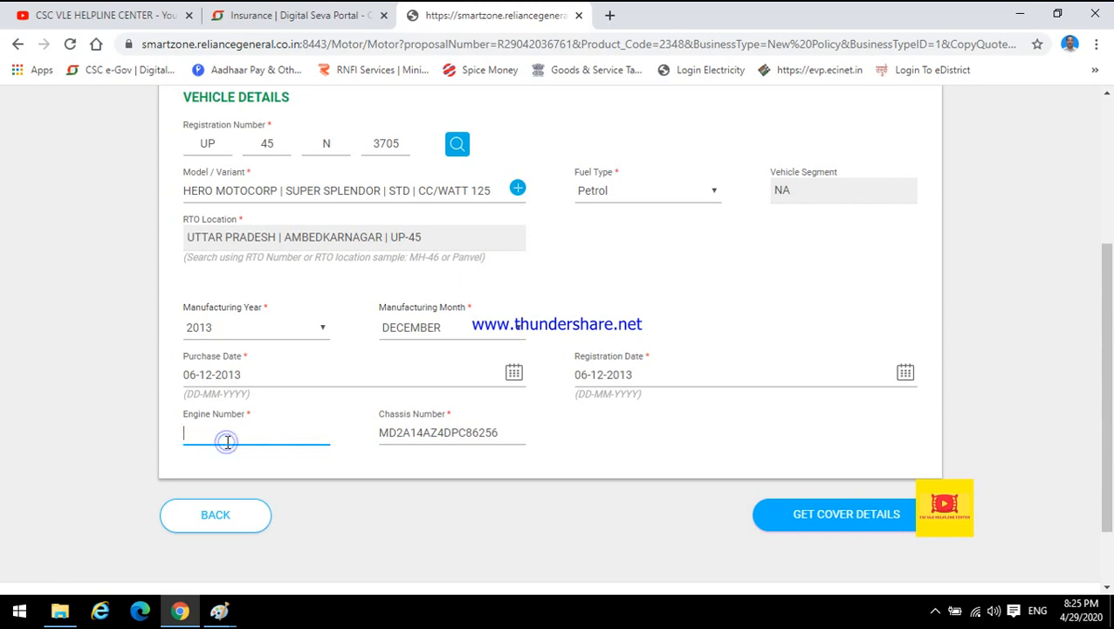
{"action": "left_click", "coordinate": [419, 418]}
{"action": "double_click", "coordinate": [423, 432]}
{"action": "key", "text": "BackSpace"}
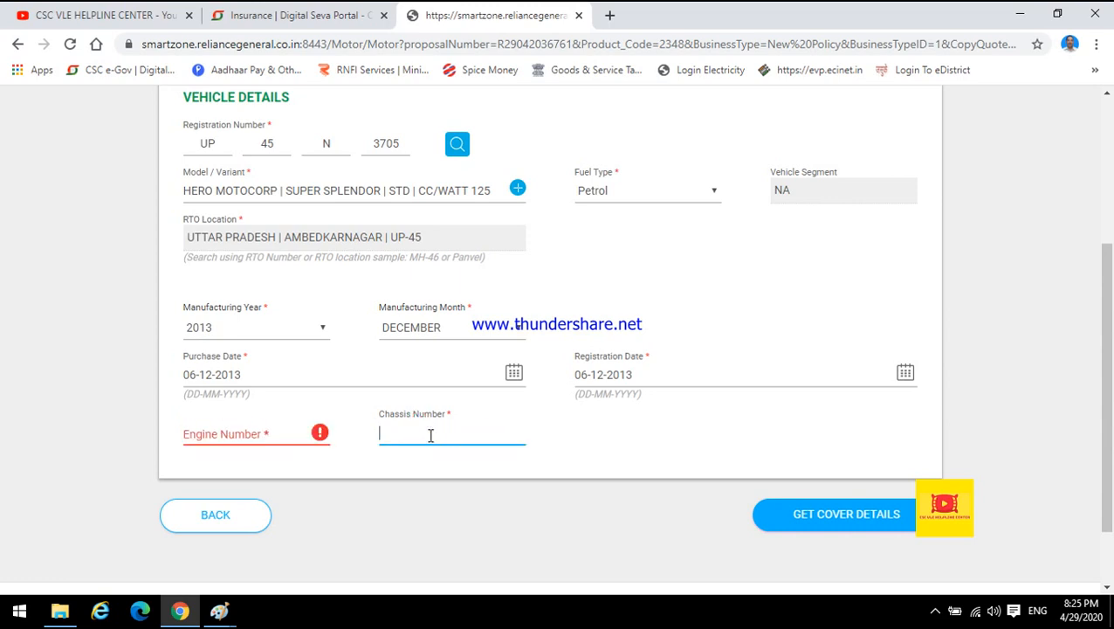
{"action": "left_click", "coordinate": [224, 435]}
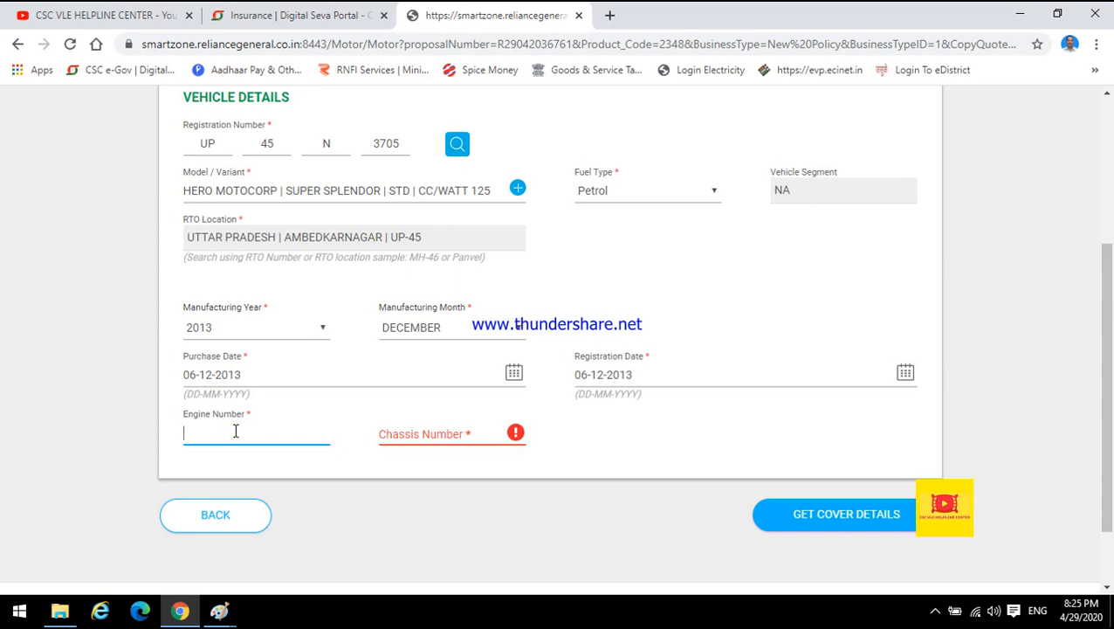
{"action": "type", "text": "KLLJFSLAF9929"}
{"action": "key", "text": "Tab"}
{"action": "type", "text": "LKJFKLADS93290"}
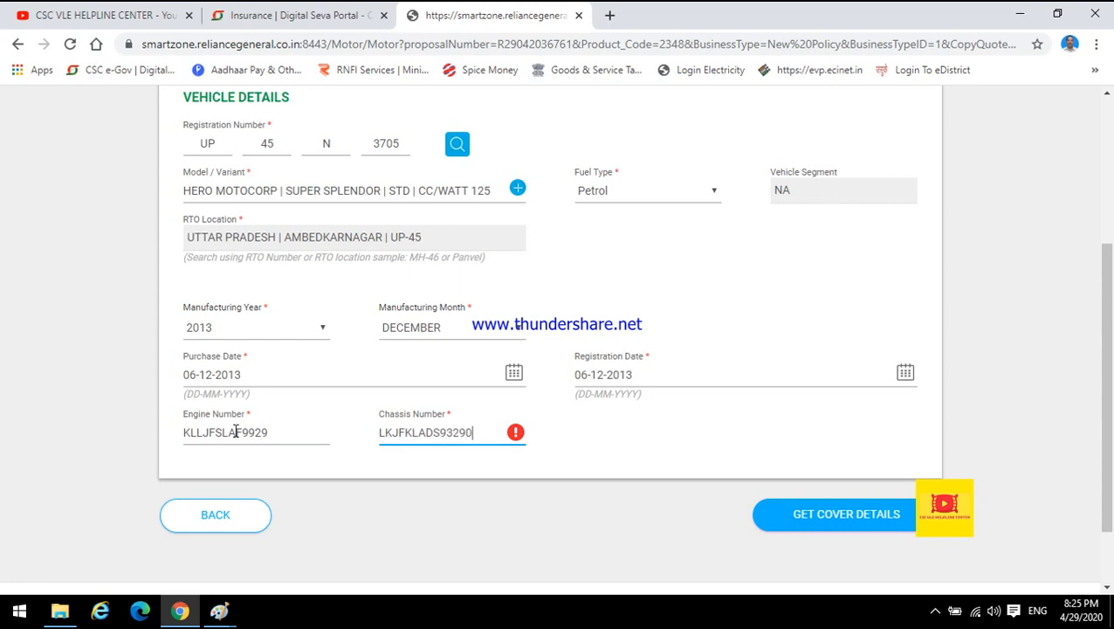
Proceed to cover details and continue with the default Basic Liability and TPPD covers to the other details page.
{"action": "left_click", "coordinate": [822, 529]}
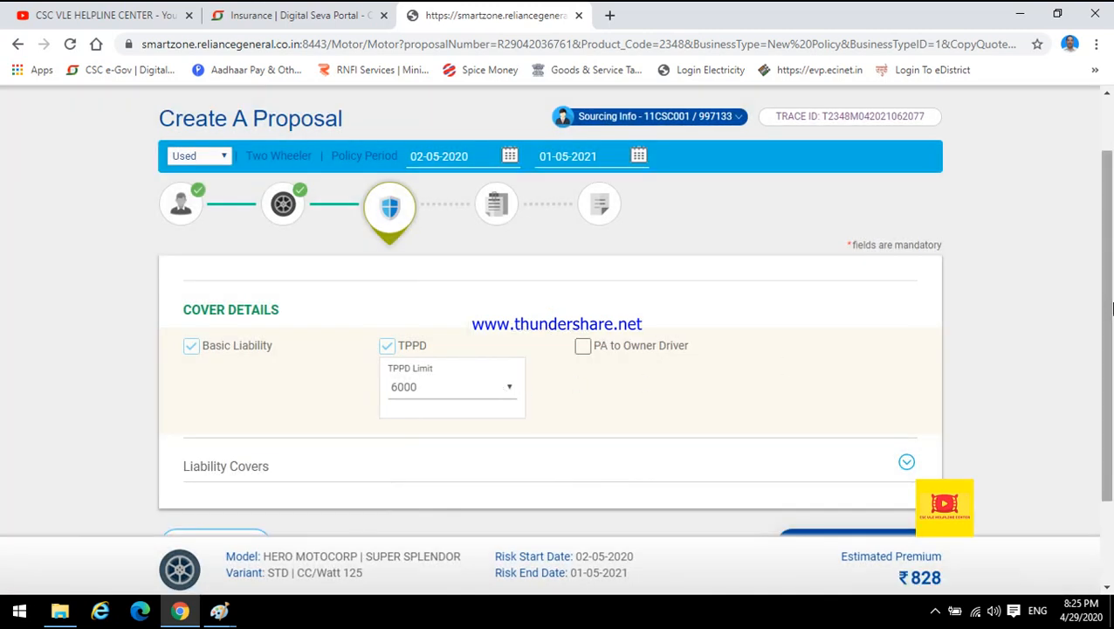
{"action": "left_click_drag", "start_coordinate": [1110, 303], "coordinate": [1112, 359]}
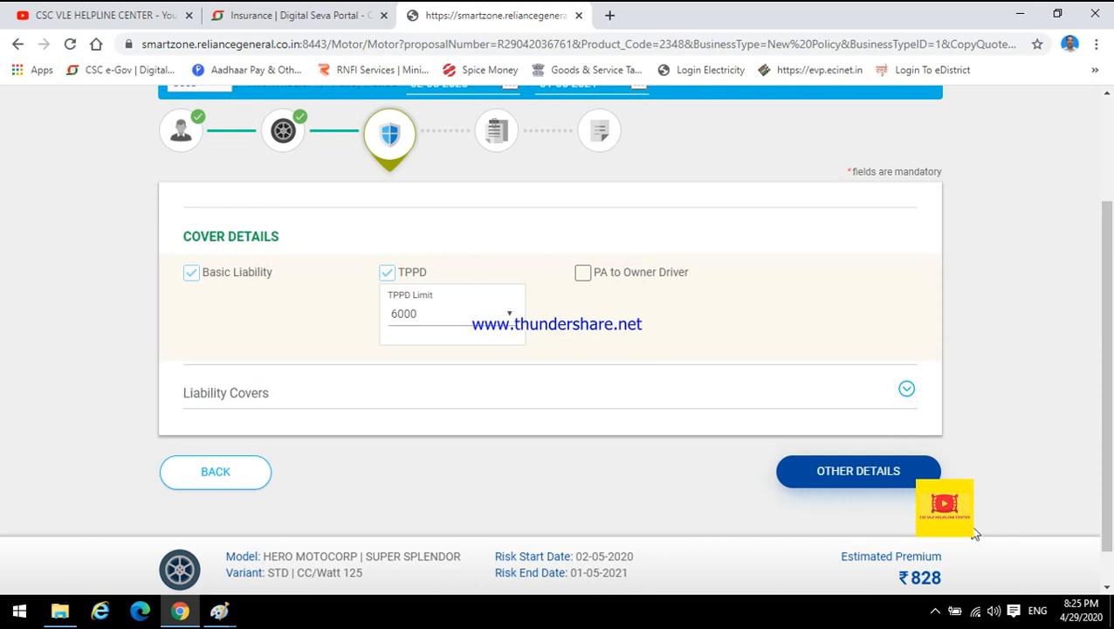
{"action": "left_click", "coordinate": [844, 472]}
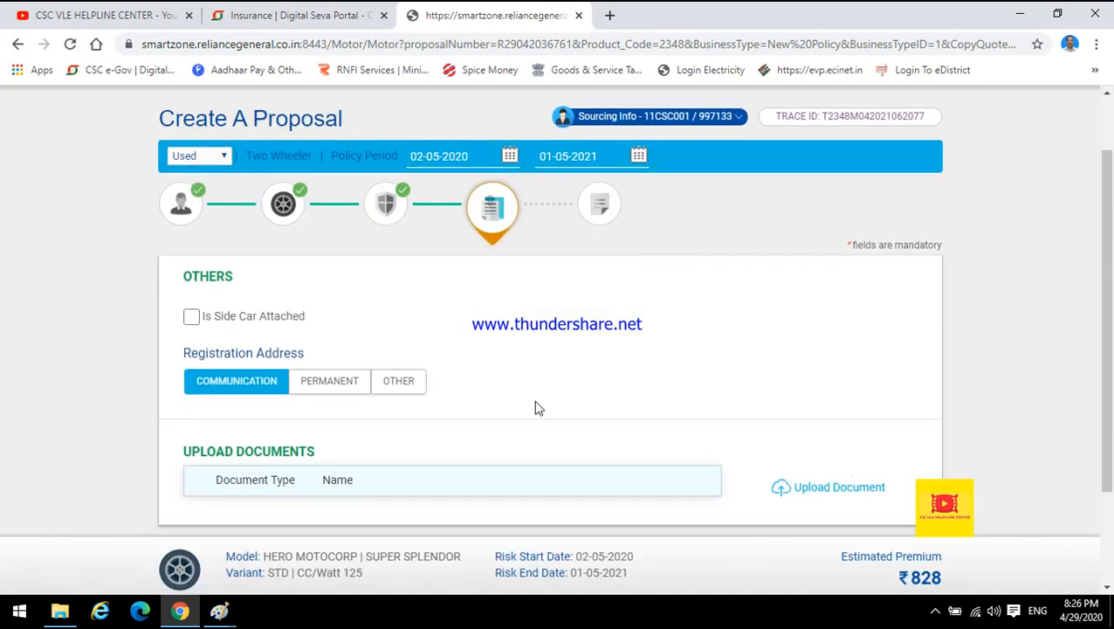
Open the premium summary, submit the proposal and proceed to payment.
{"action": "left_click_drag", "start_coordinate": [1105, 297], "coordinate": [1113, 376]}
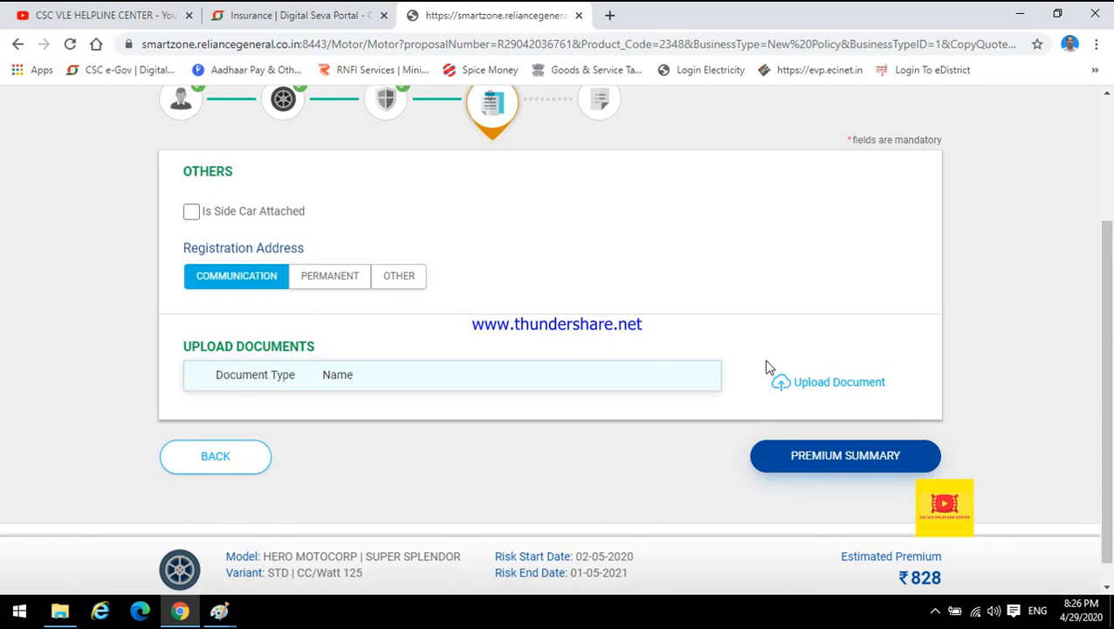
{"action": "left_click", "coordinate": [867, 465]}
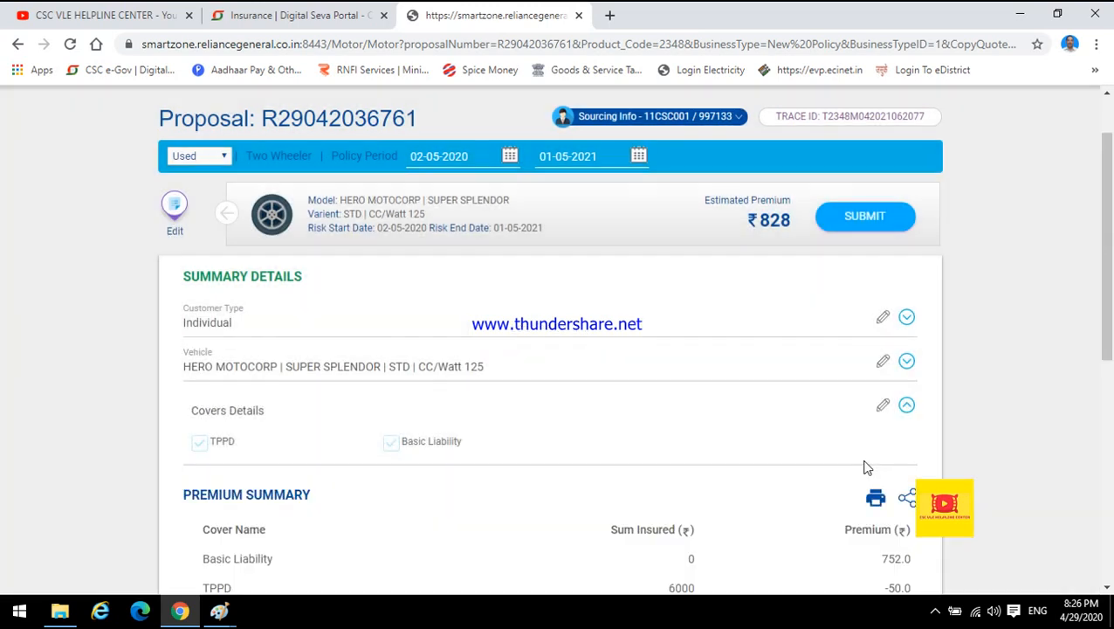
{"action": "left_click_drag", "start_coordinate": [1107, 315], "coordinate": [1111, 475]}
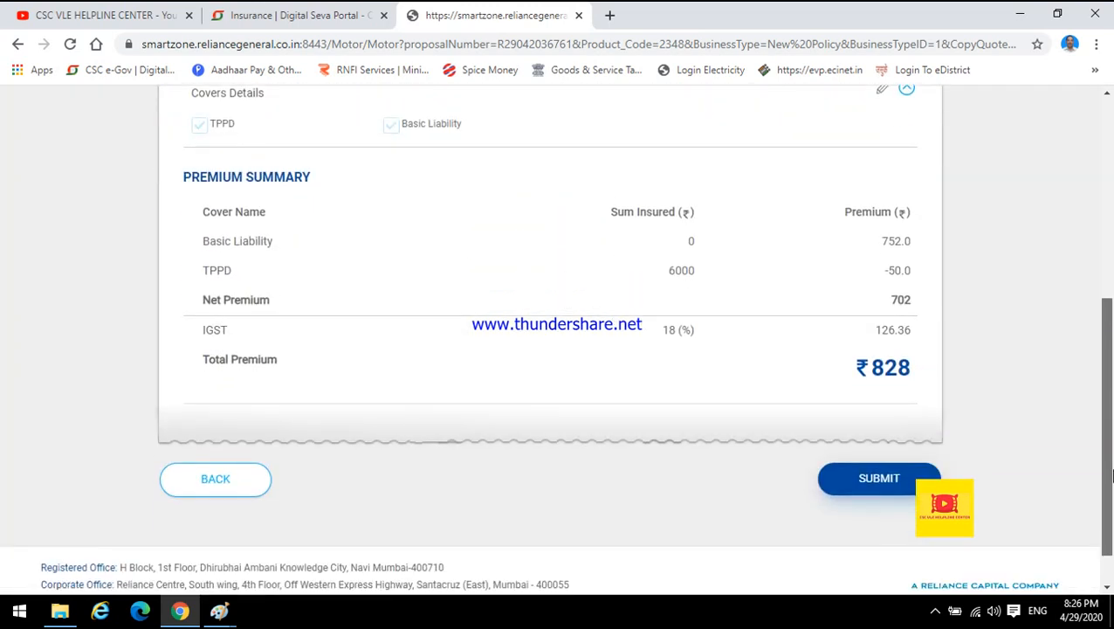
{"action": "left_click", "coordinate": [878, 483]}
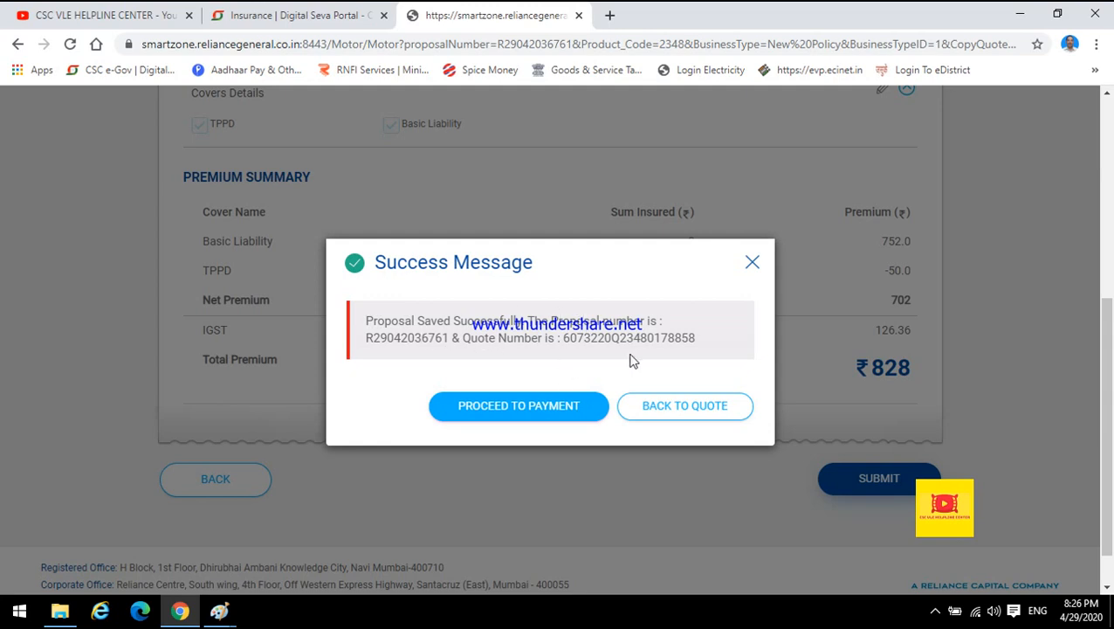
{"action": "left_click", "coordinate": [572, 405]}
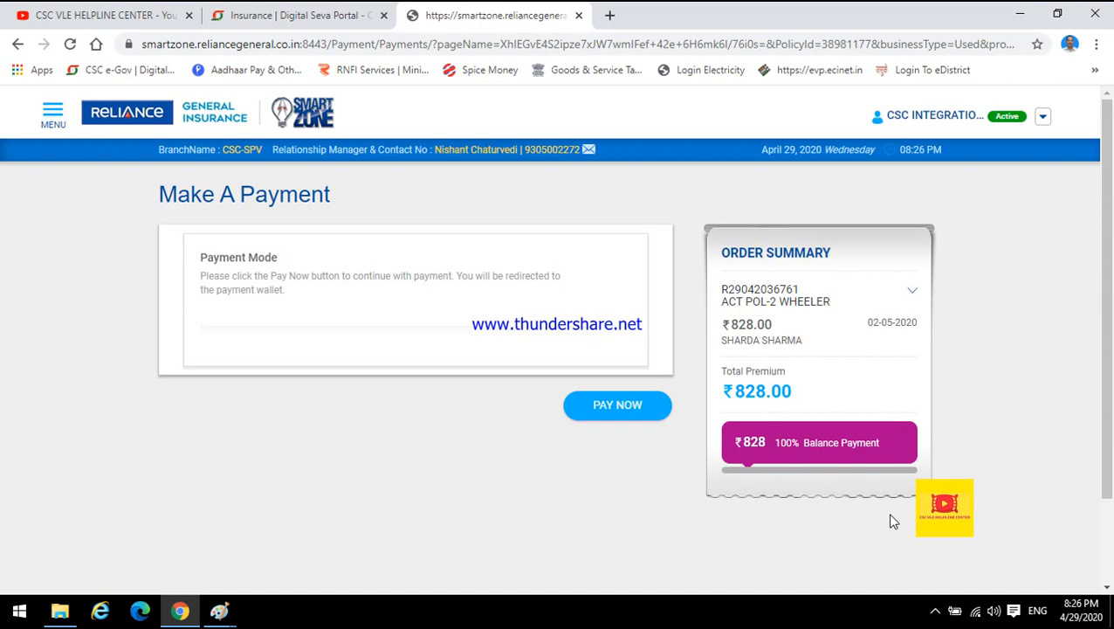
{"action": "left_click", "coordinate": [935, 614]}
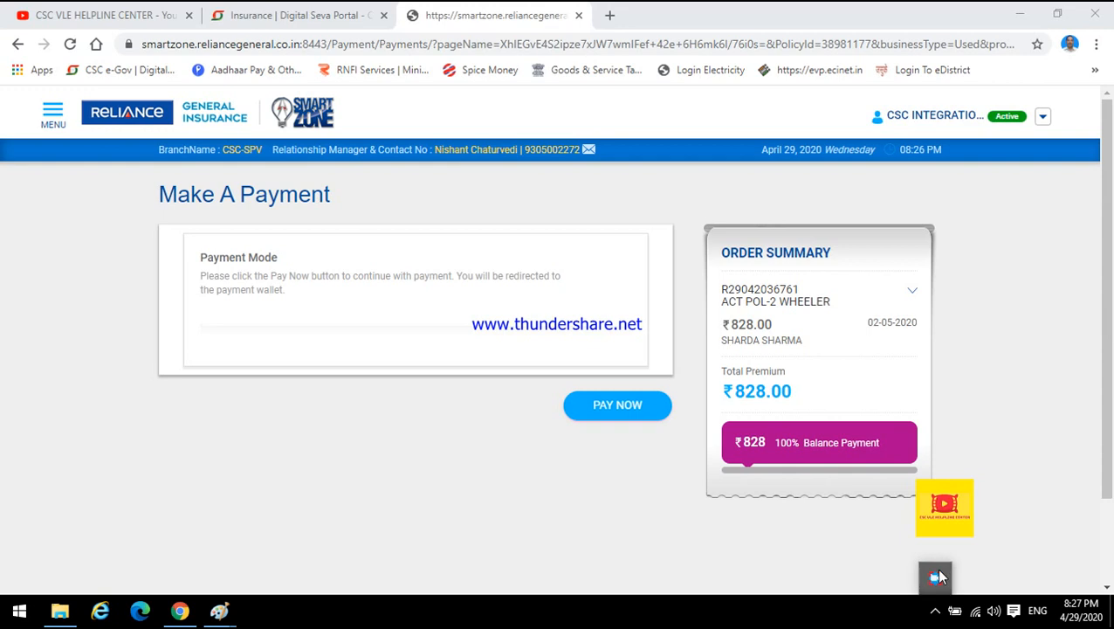